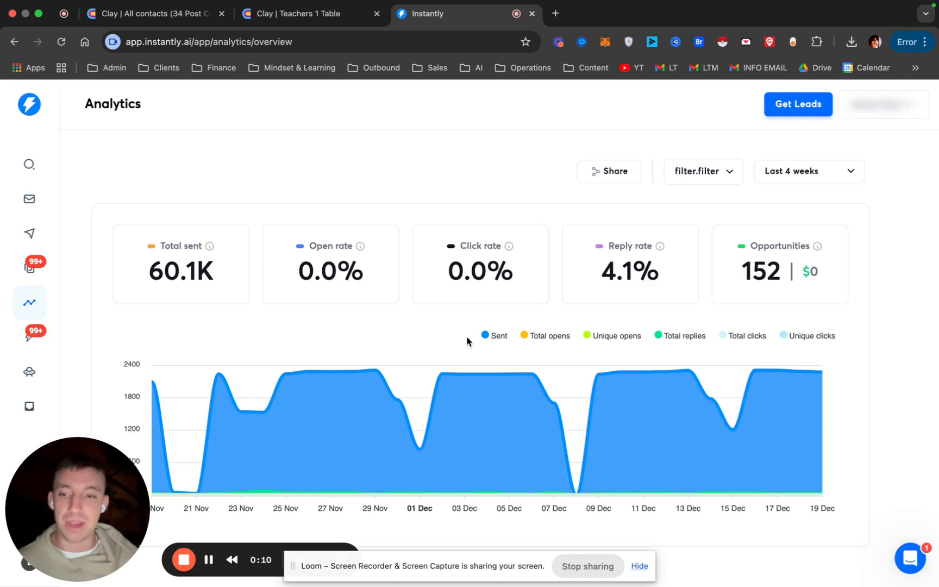
# Examine the Opportunities figure in the analytics overview for the last 4 weeks
pyautogui.doubleClick(759, 272)
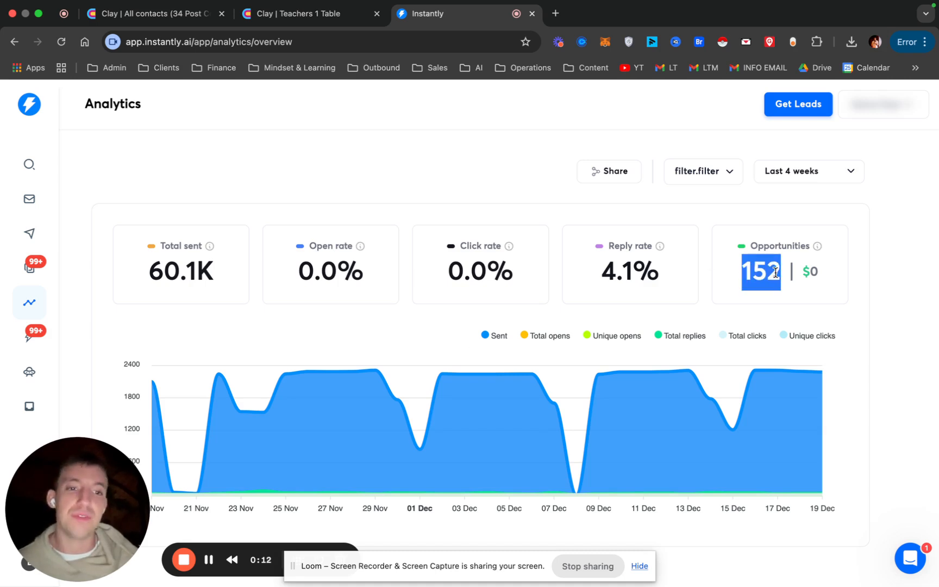
pyautogui.click(750, 274)
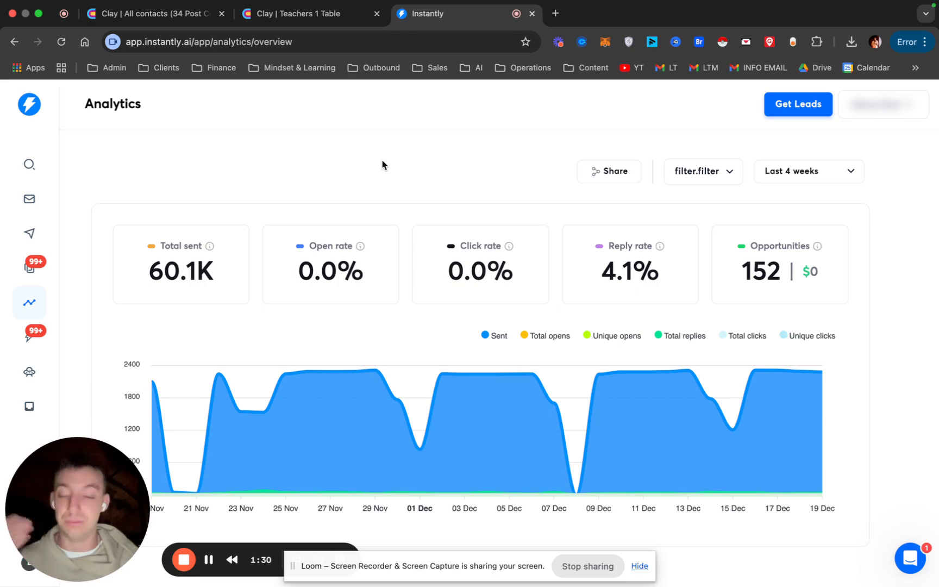
# Switch to the Clay master data sheet of all schools and select the school names in rows 1 to 9
pyautogui.click(144, 16)
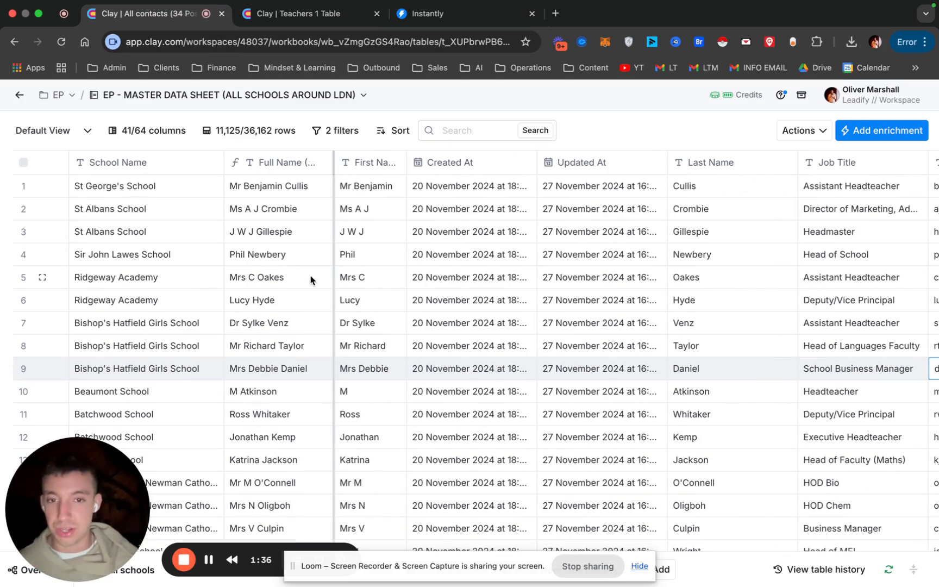
pyautogui.click(146, 186)
pyautogui.keyDown('shift'); pyautogui.click(146, 369); pyautogui.keyUp('shift')
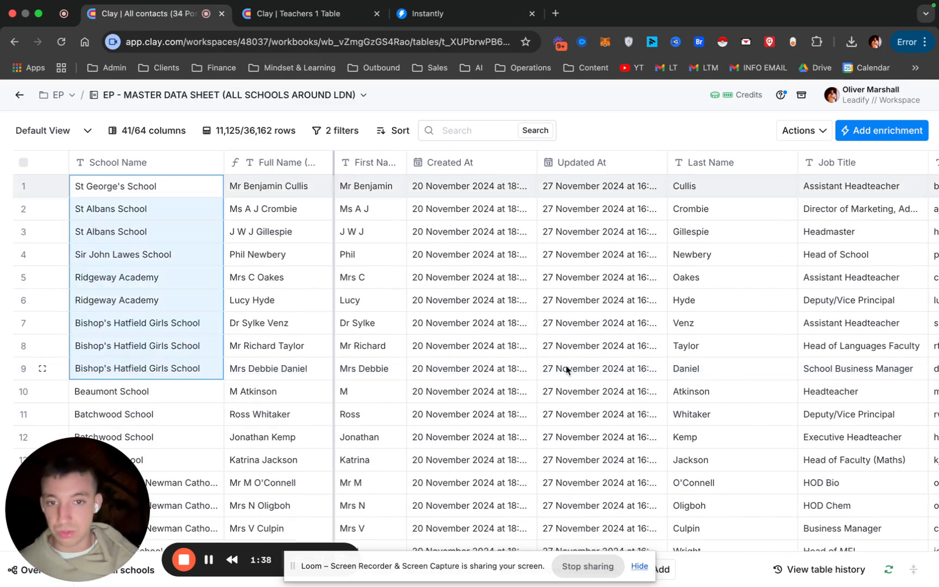
# Examine the Validate Email, Catch All Validation and Valid Emails (Initial List) columns of the contacts table
pyautogui.hscroll(3, 566, 369)
pyautogui.hscroll(10, 566, 370)
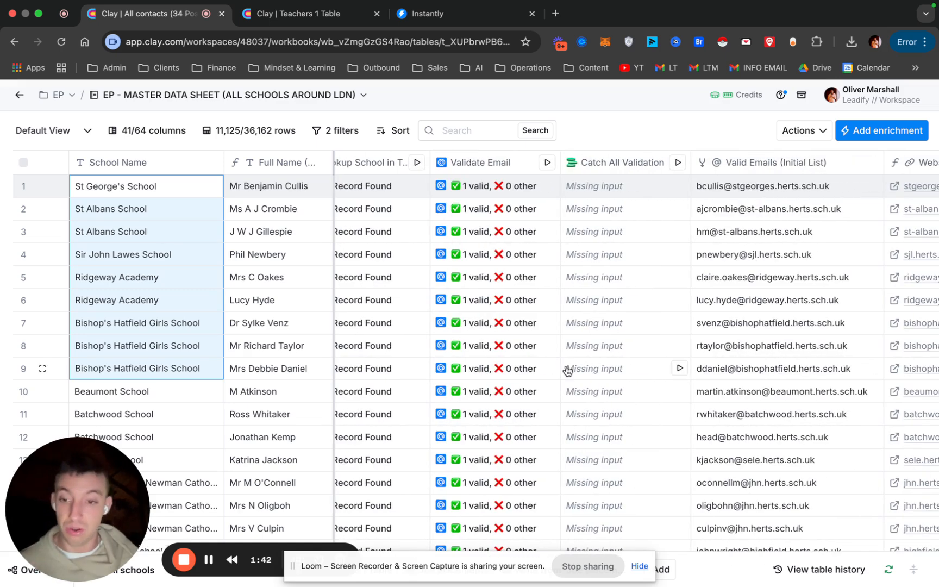
pyautogui.hscroll(3, 565, 368)
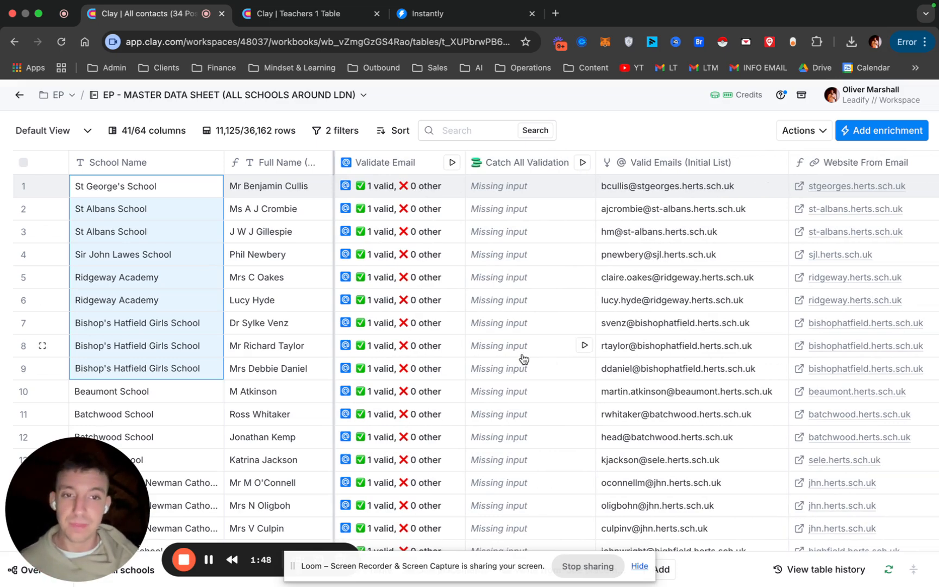
pyautogui.hscroll(2, 520, 359)
pyautogui.hscroll(3, 521, 357)
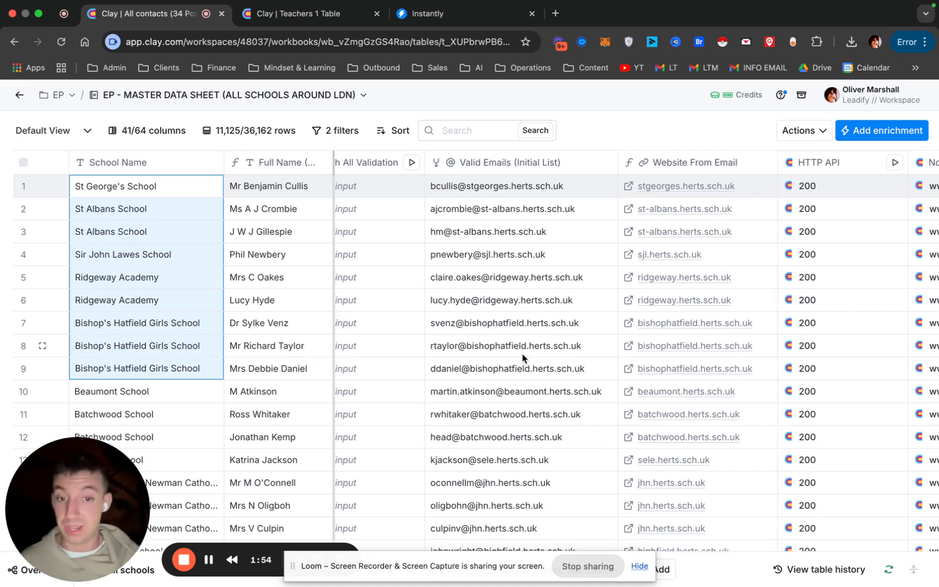
pyautogui.hscroll(3, 522, 357)
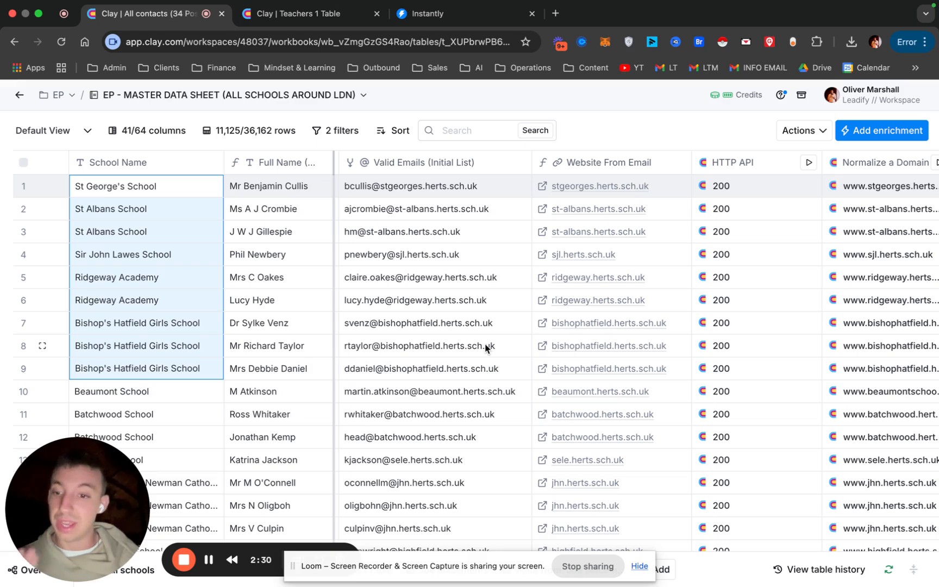
pyautogui.hscroll(2, 485, 348)
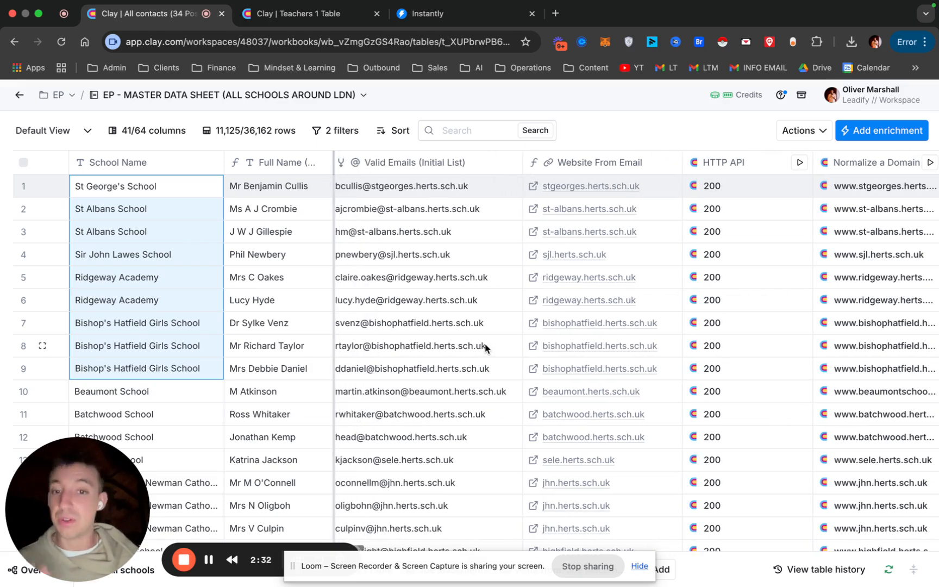
pyautogui.hscroll(-1, 485, 348)
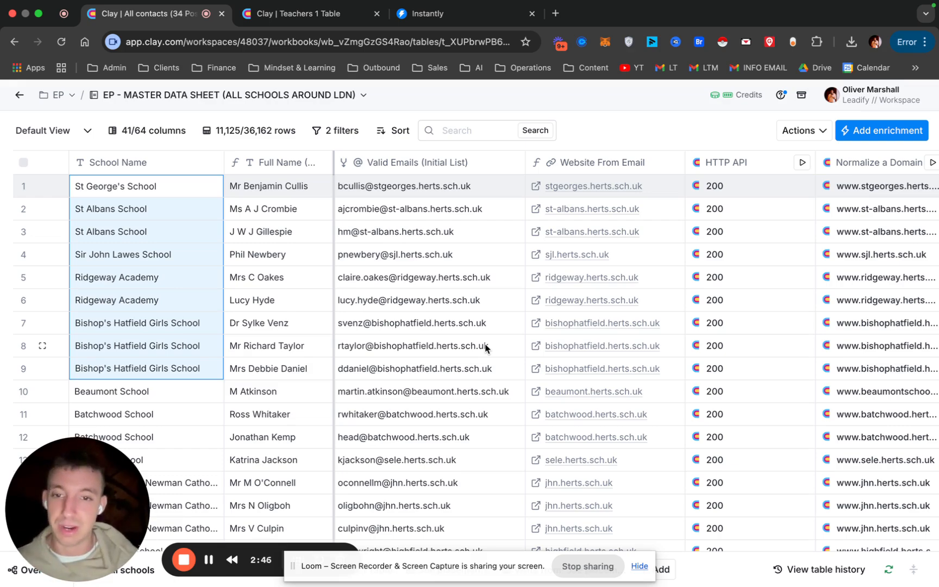
# Examine the domains in the Website From Email column against the addresses in the Valid Emails column
pyautogui.hscroll(-20, 487, 349)
pyautogui.hscroll(15, 487, 348)
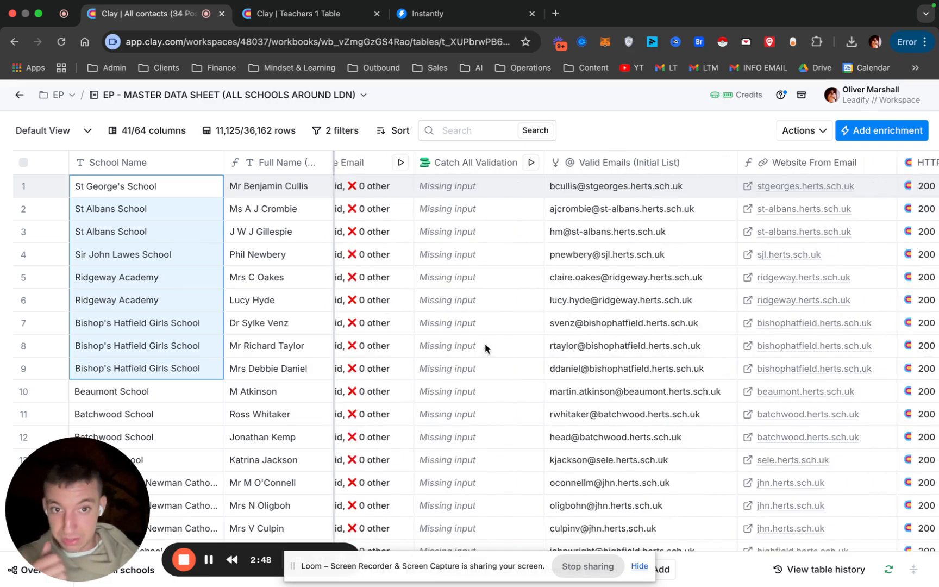
pyautogui.hscroll(10, 487, 348)
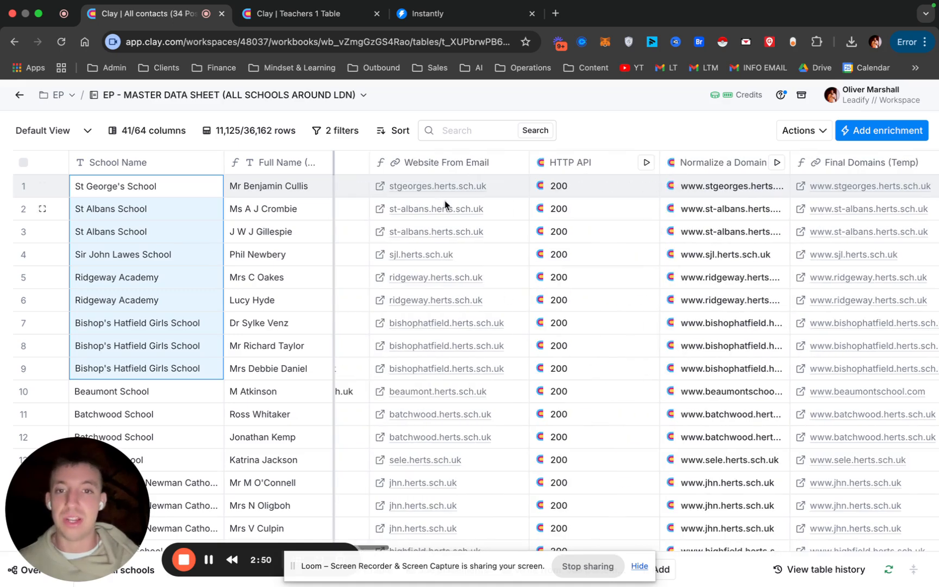
pyautogui.moveTo(440, 186); pyautogui.dragTo(441, 344)
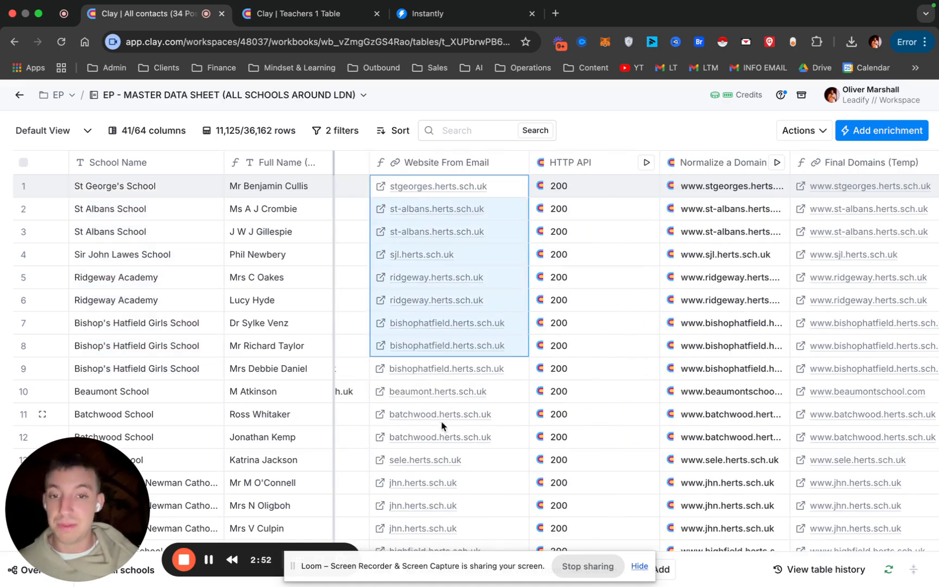
pyautogui.click(444, 459)
pyautogui.hscroll(-3, 445, 459)
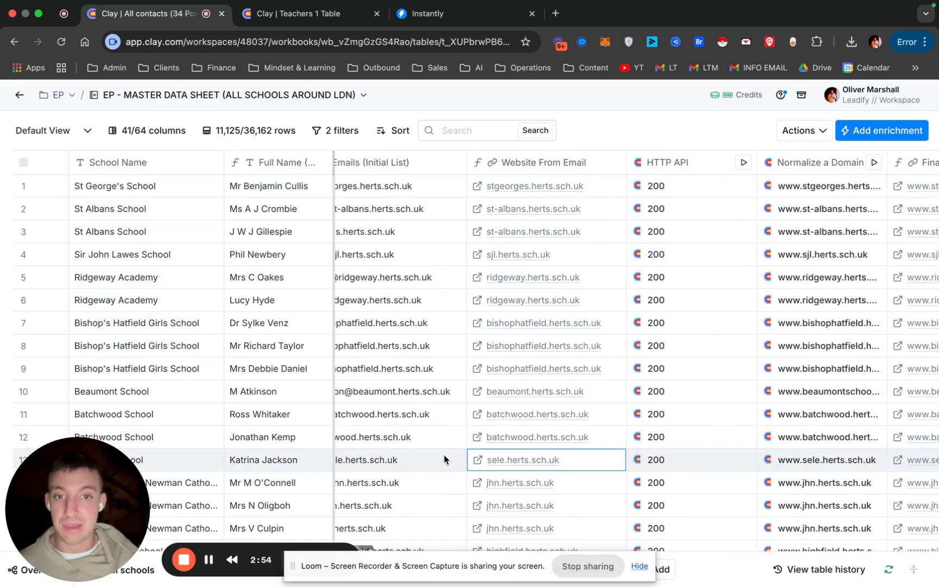
pyautogui.moveTo(522, 187); pyautogui.dragTo(518, 330)
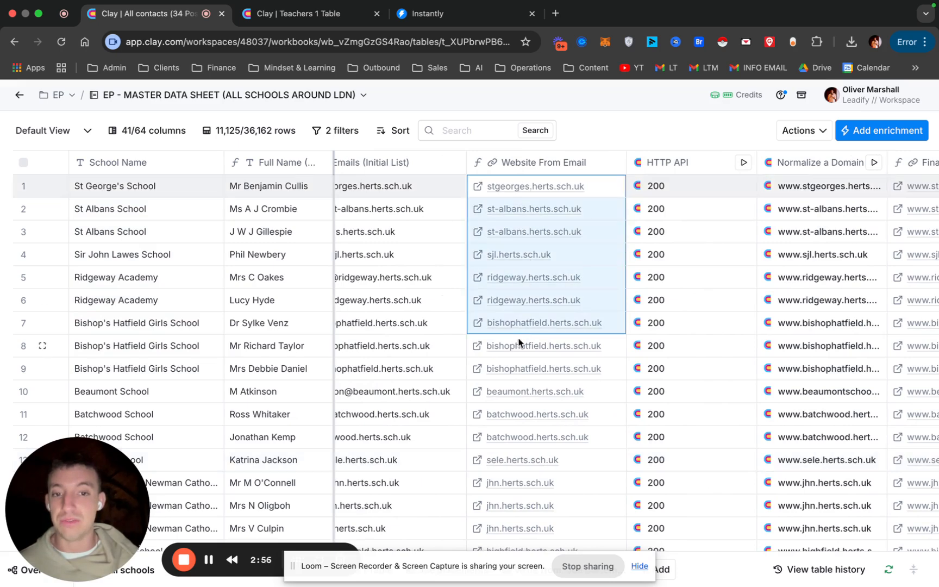
pyautogui.click(515, 376)
pyautogui.hscroll(-3, 513, 383)
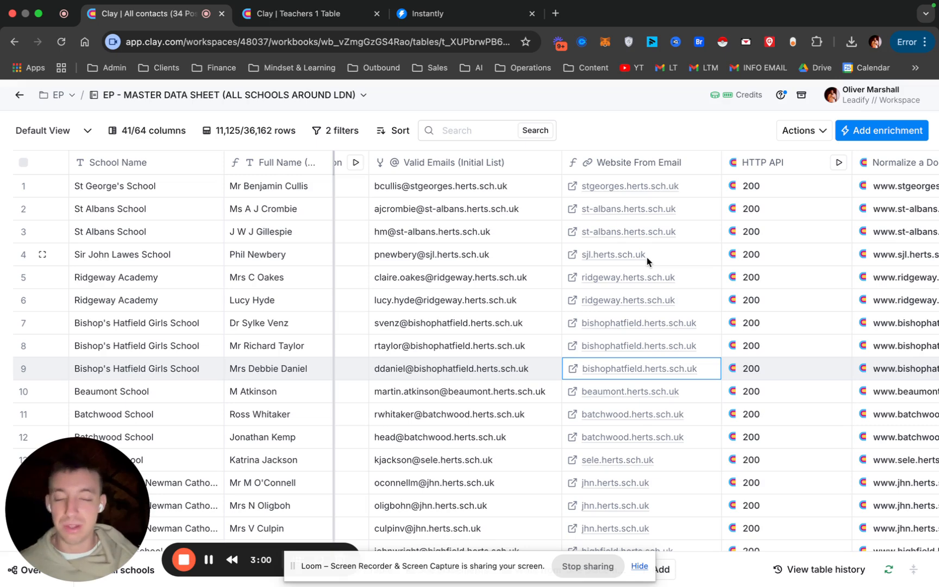
pyautogui.hscroll(3, 646, 257)
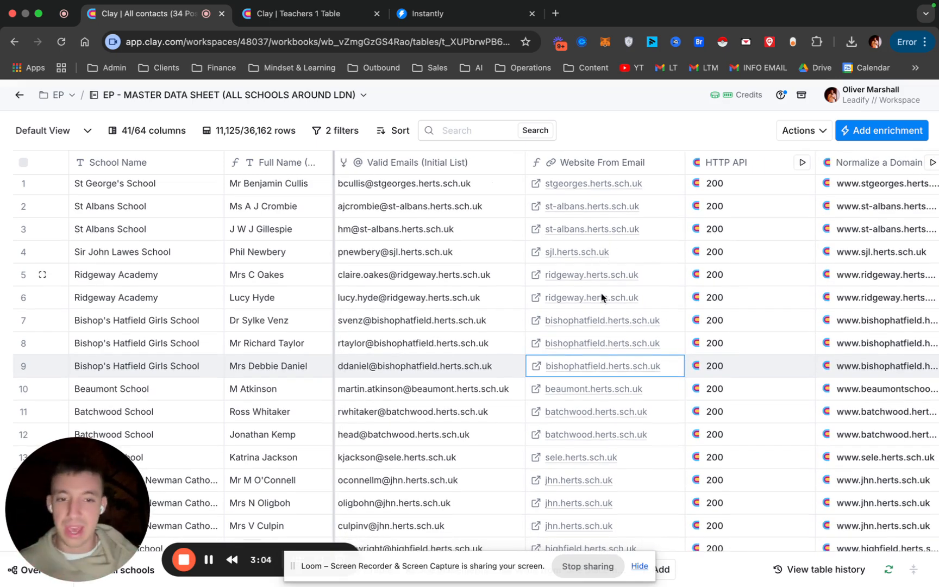
pyautogui.scroll(-2, 601, 368)
pyautogui.scroll(2, 601, 365)
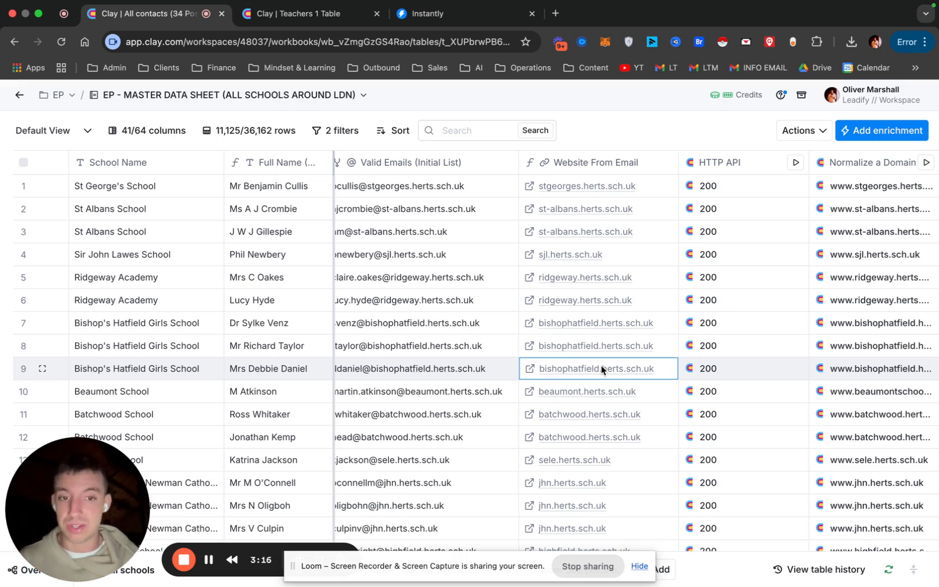
# Open the HTTP API column's configuration and examine the School Name and Address values used in its request body
pyautogui.hscroll(5, 601, 365)
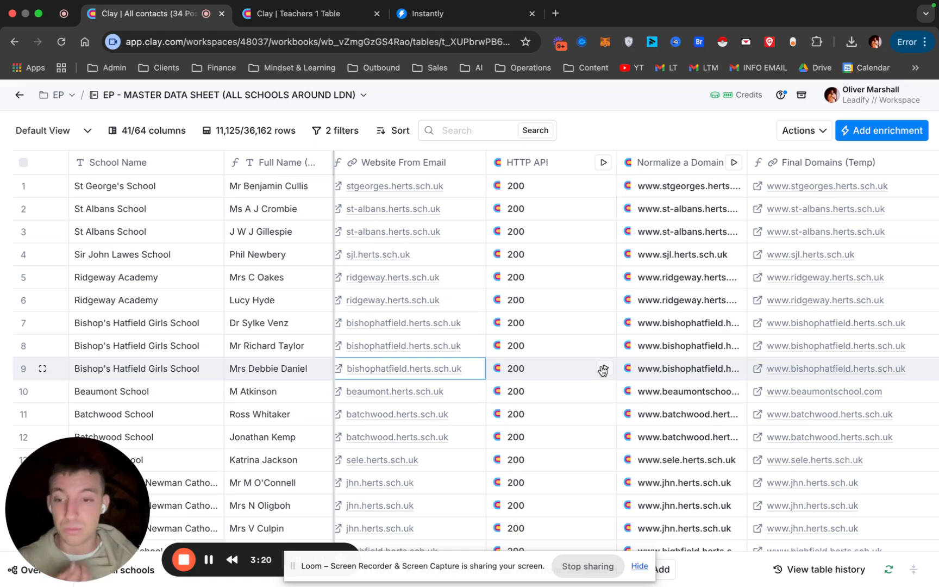
pyautogui.click(553, 168)
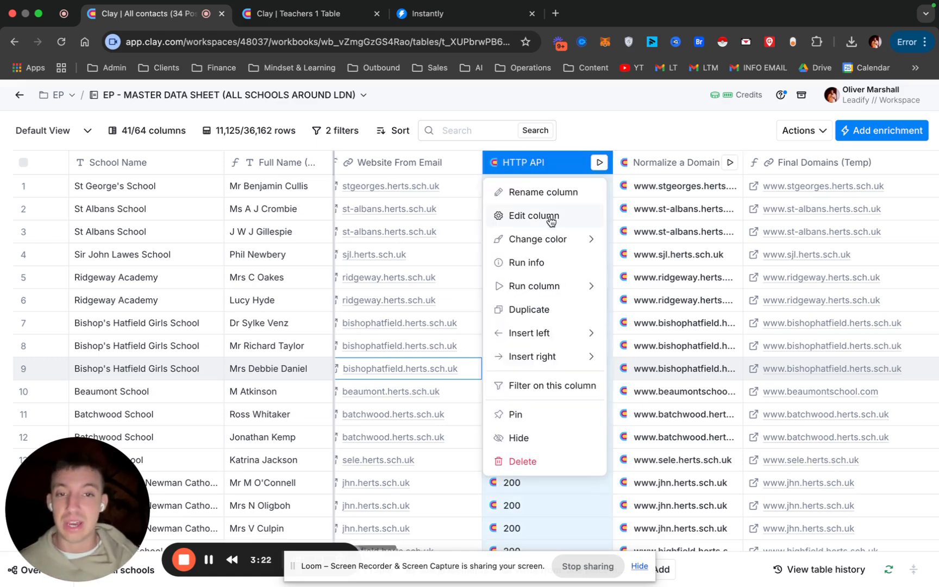
pyautogui.click(551, 218)
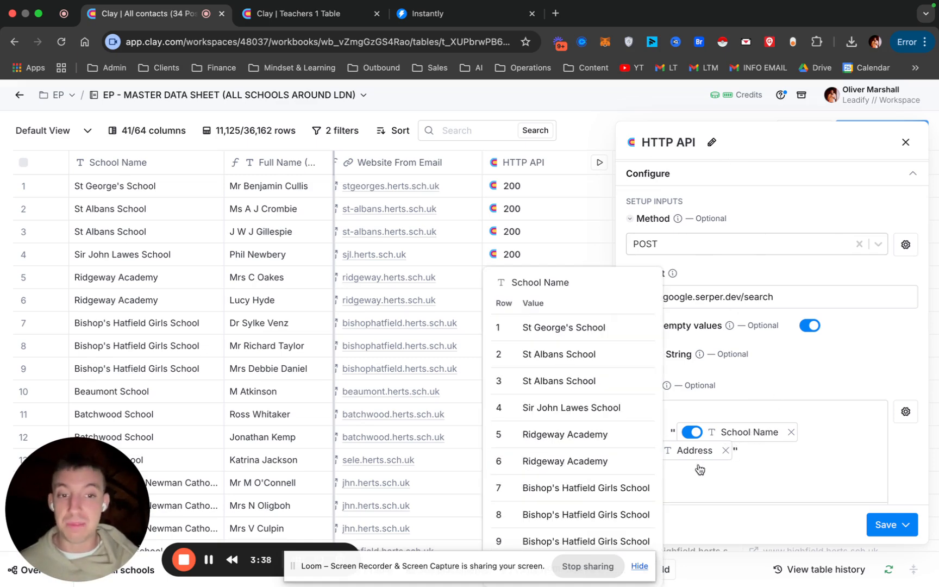
pyautogui.moveTo(691, 455)
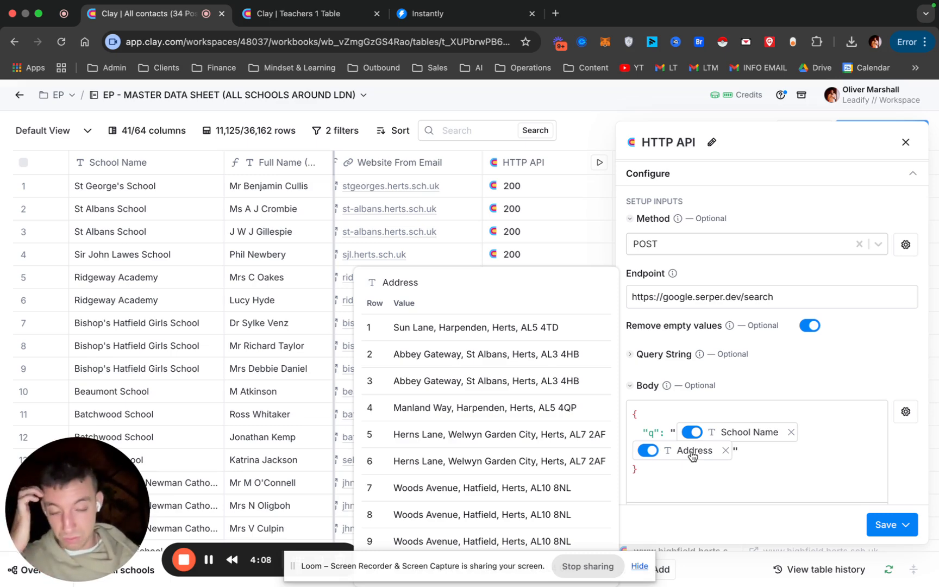
pyautogui.moveTo(743, 438)
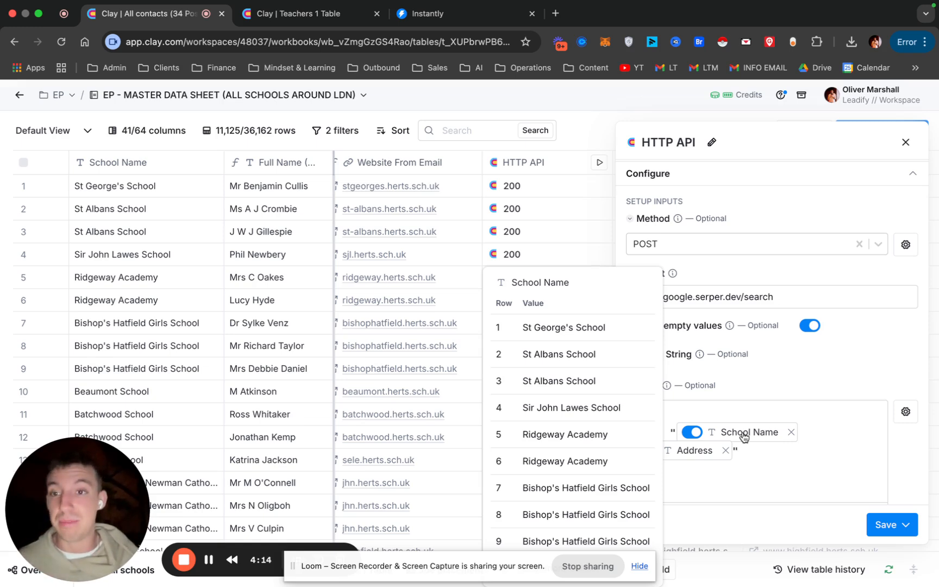
# Locate the first row's school name and its Address cell, the two inputs for the search request
pyautogui.click(117, 187)
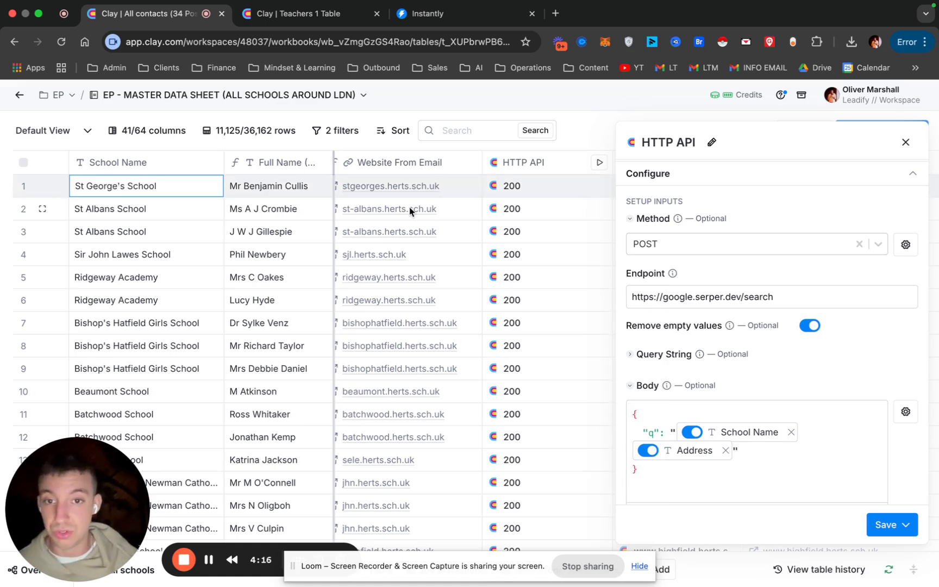
pyautogui.hscroll(15, 410, 211)
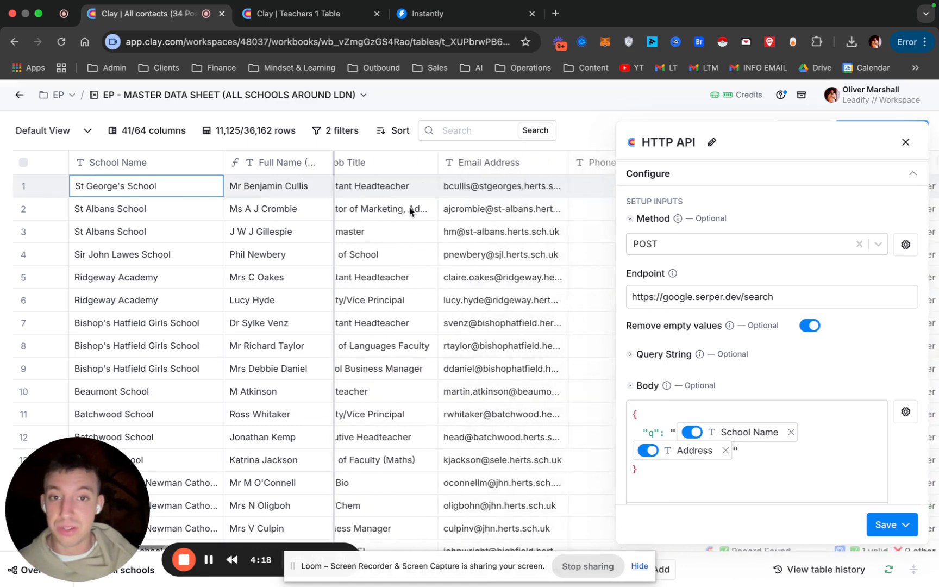
pyautogui.hscroll(5, 410, 211)
pyautogui.hscroll(-10, 410, 210)
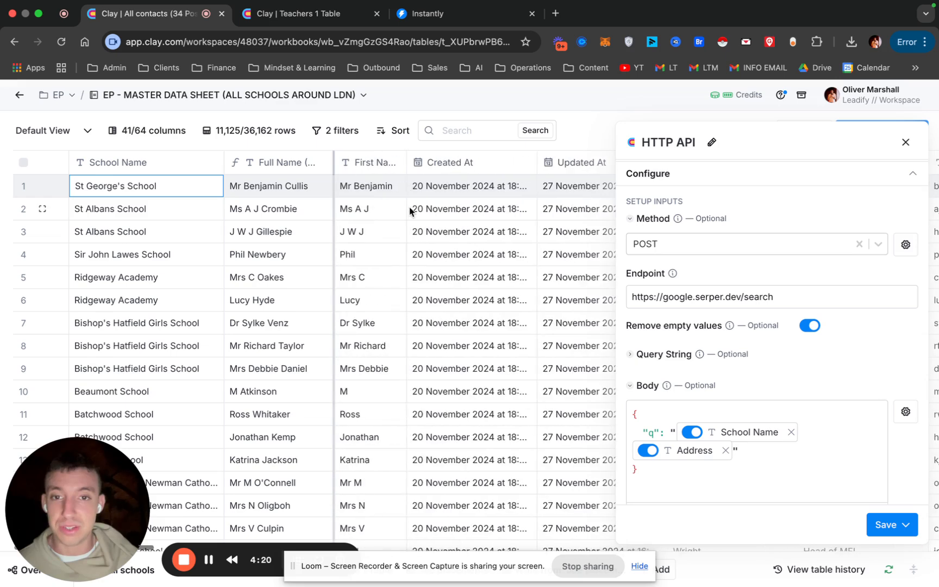
pyautogui.hscroll(15, 411, 211)
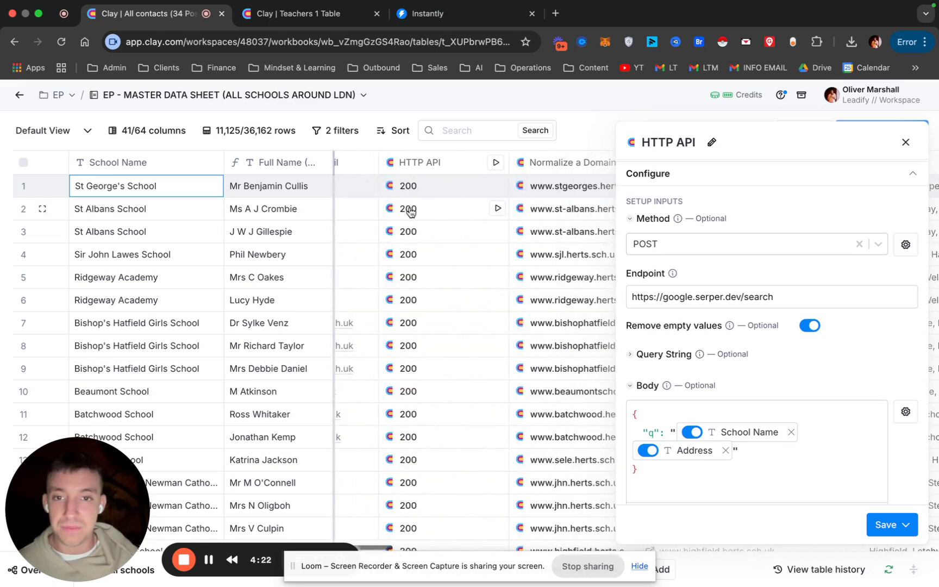
pyautogui.hscroll(-15, 410, 211)
pyautogui.hscroll(3, 410, 211)
pyautogui.hscroll(-2, 410, 211)
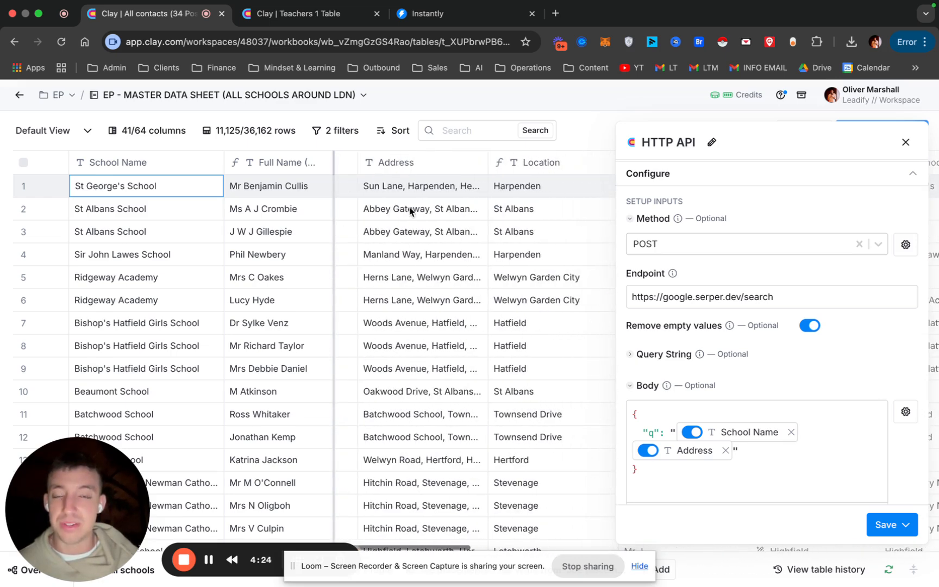
pyautogui.click(415, 188)
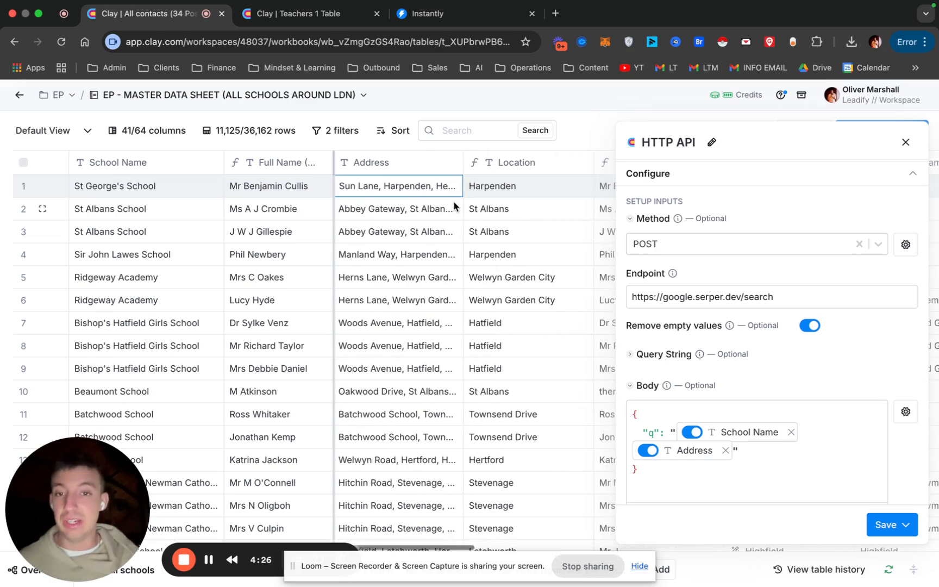
# Look through the Address and Location columns and on to the normalized school name columns
pyautogui.hscroll(1, 454, 201)
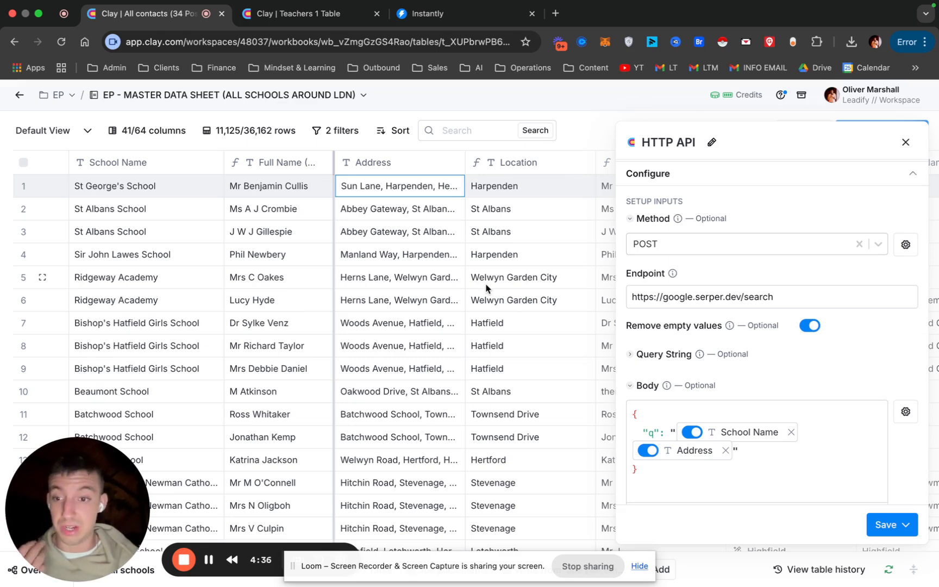
pyautogui.scroll(-2, 536, 254)
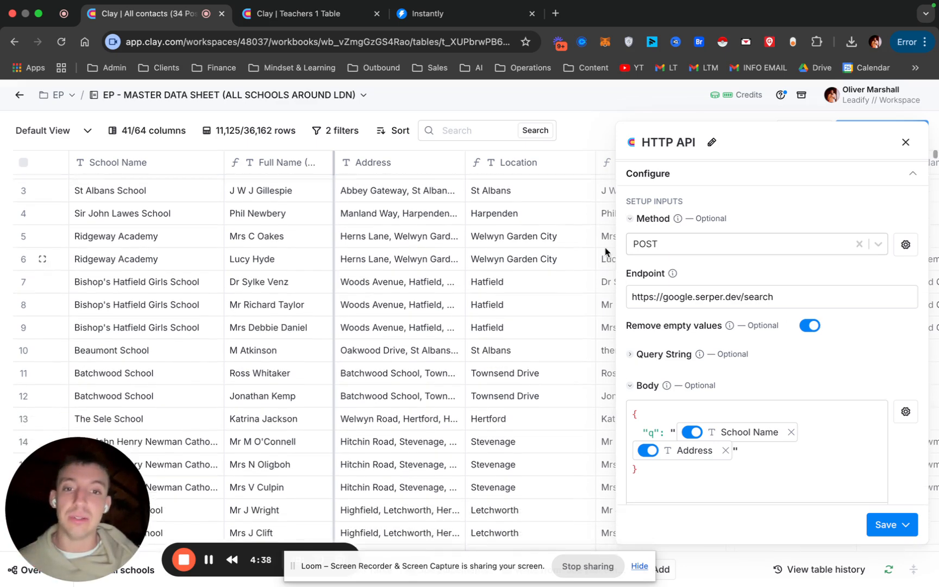
pyautogui.scroll(2, 529, 261)
pyautogui.hscroll(1, 522, 266)
pyautogui.hscroll(5, 522, 266)
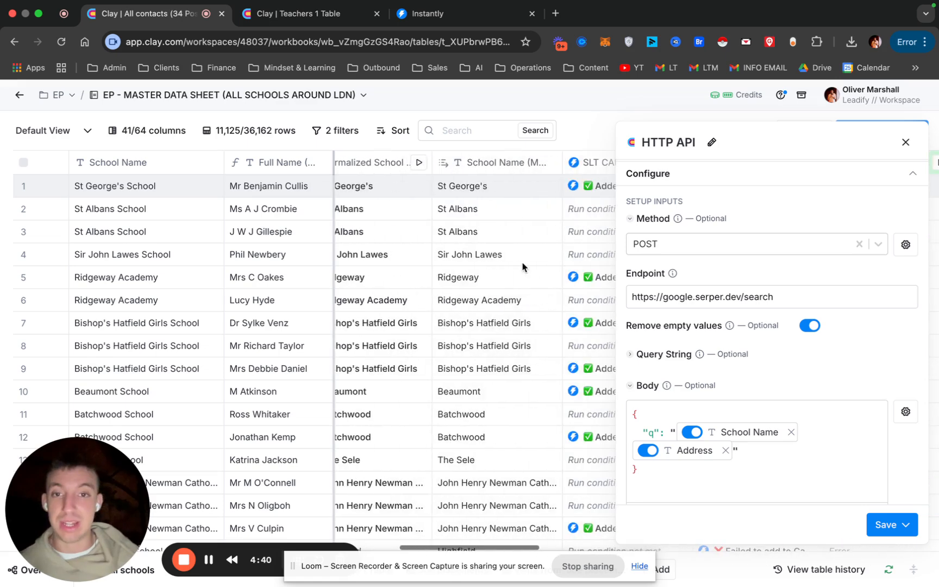
pyautogui.hscroll(-4, 523, 266)
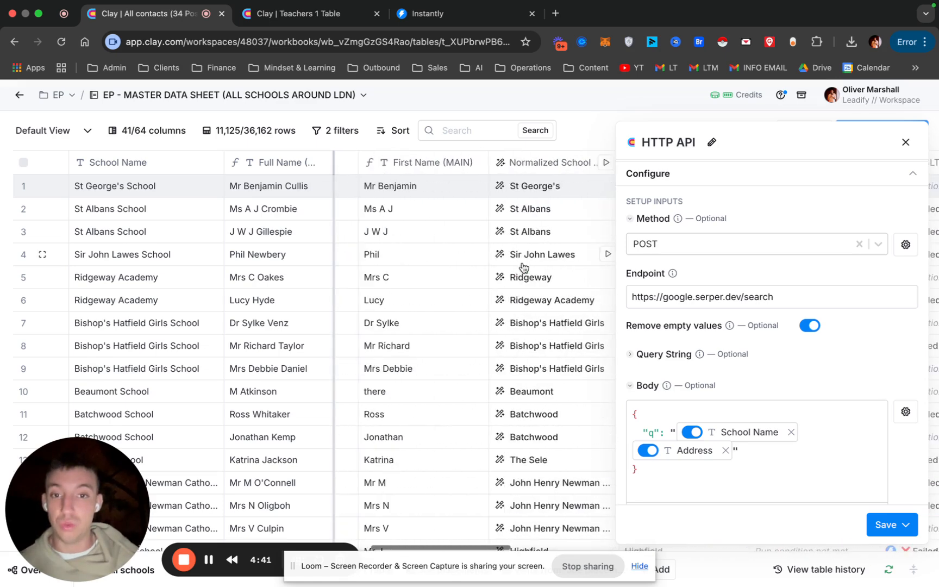
# Close the HTTP API configuration and return to the HTTP API and Normalize a Domain columns
pyautogui.click(905, 143)
pyautogui.hscroll(-3, 555, 259)
pyautogui.hscroll(-4, 556, 260)
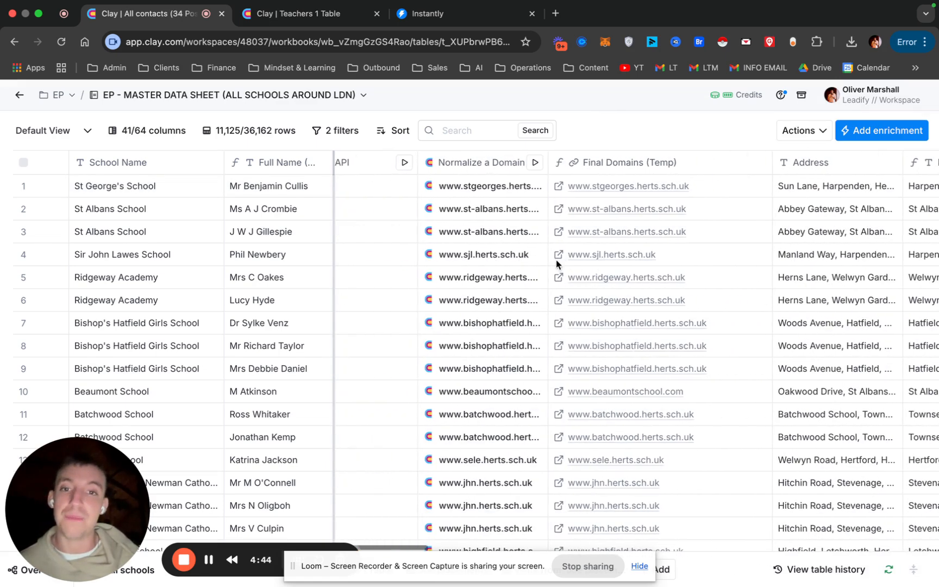
pyautogui.hscroll(-3, 514, 379)
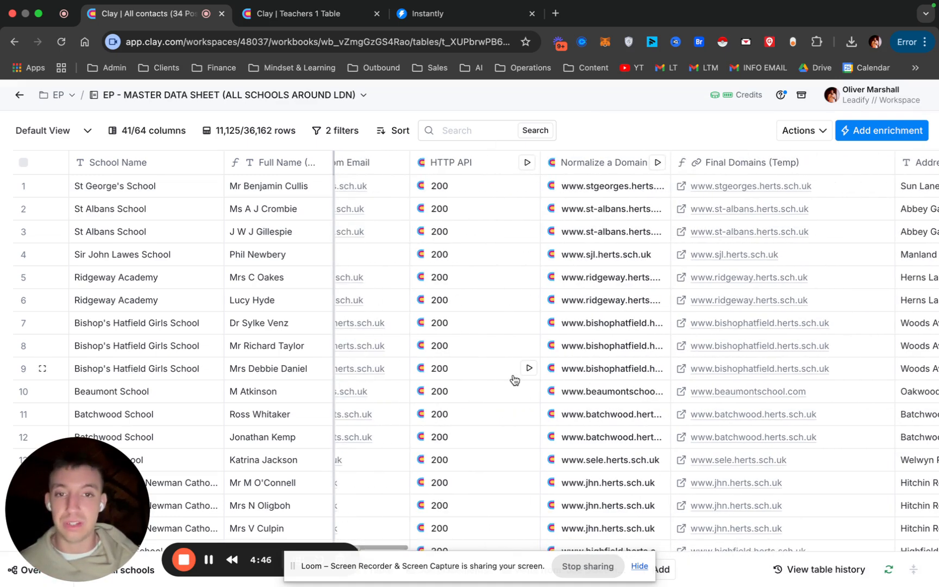
# Compare the HTTP API results with the Normalize a Domain and Final Domains (Temp) columns across the school rows
pyautogui.hscroll(3, 565, 324)
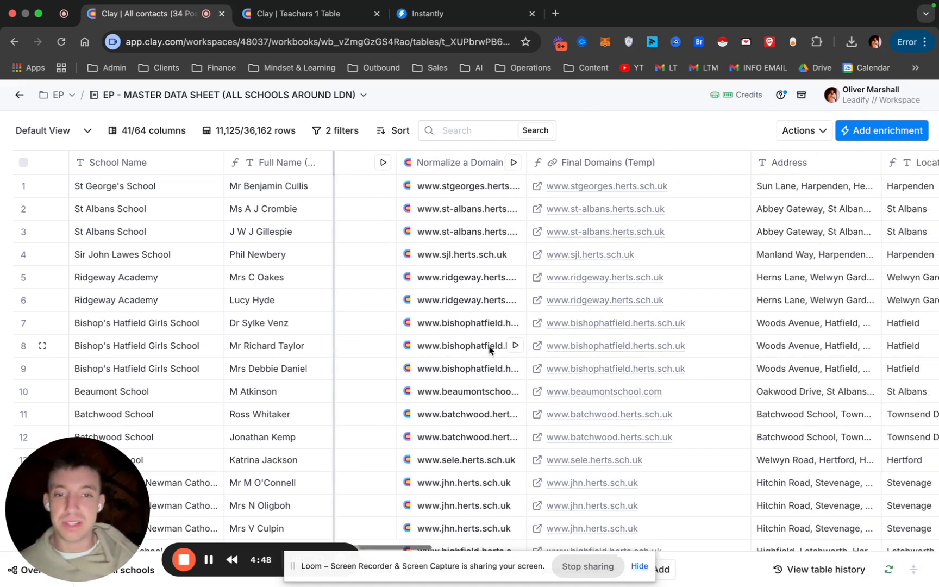
pyautogui.hscroll(2, 489, 349)
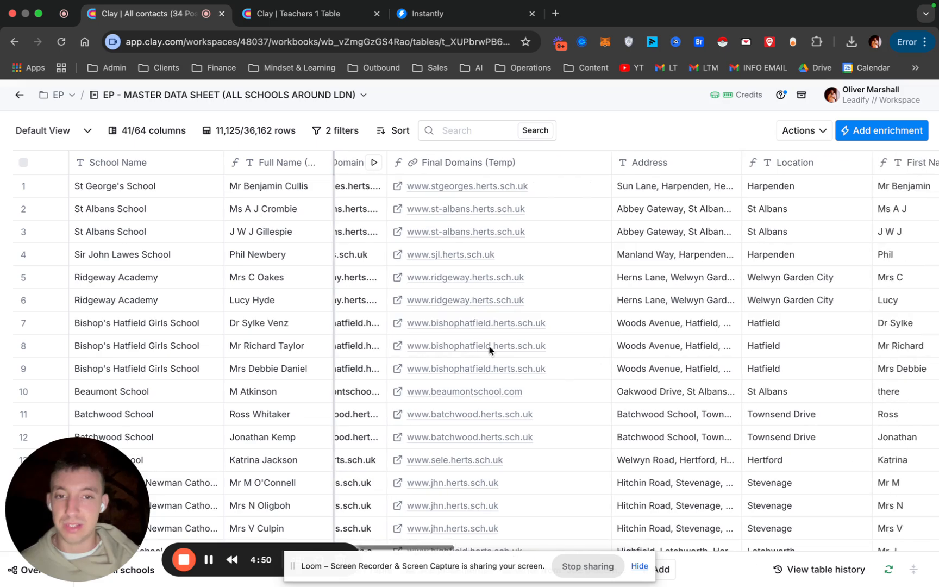
pyautogui.hscroll(-6, 489, 349)
pyautogui.hscroll(5, 488, 350)
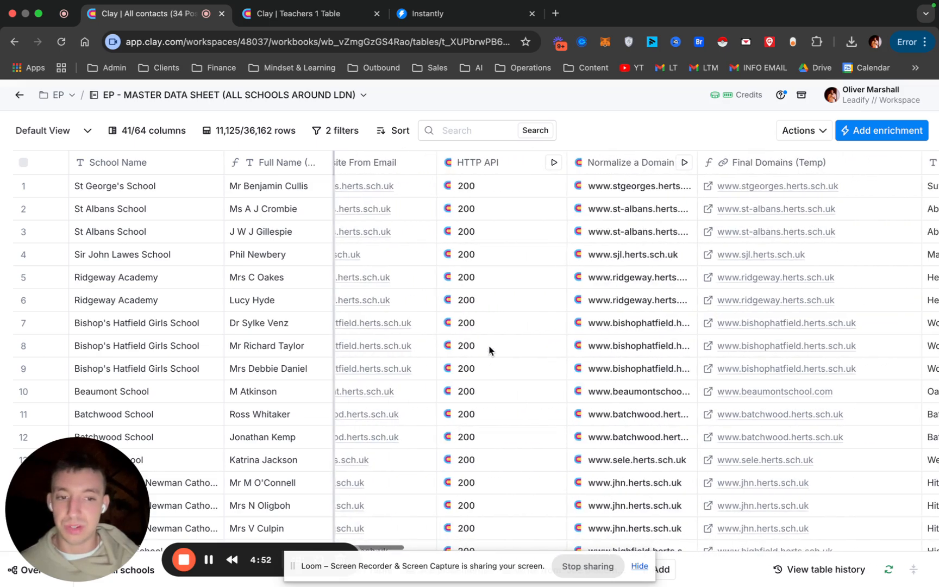
pyautogui.hscroll(-2, 490, 350)
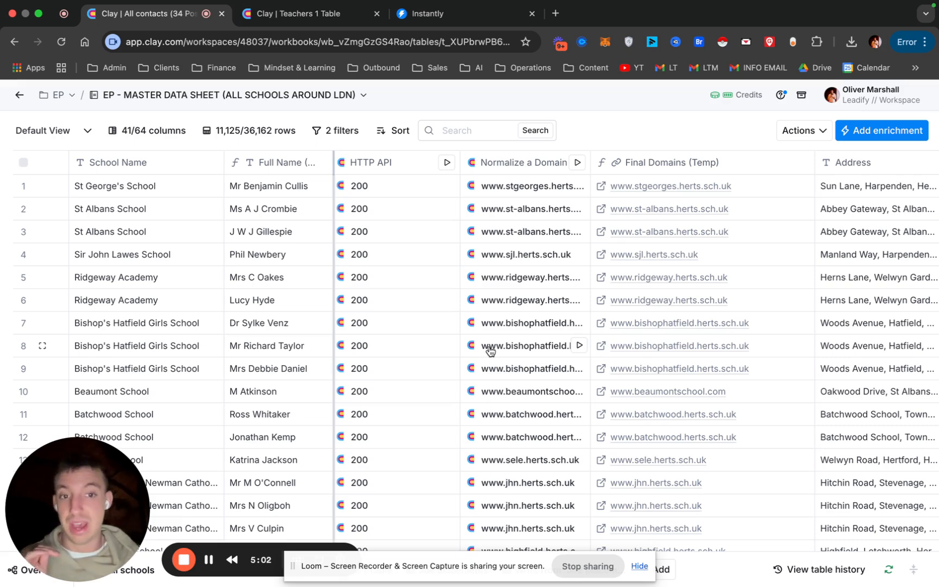
pyautogui.scroll(-10, 490, 350)
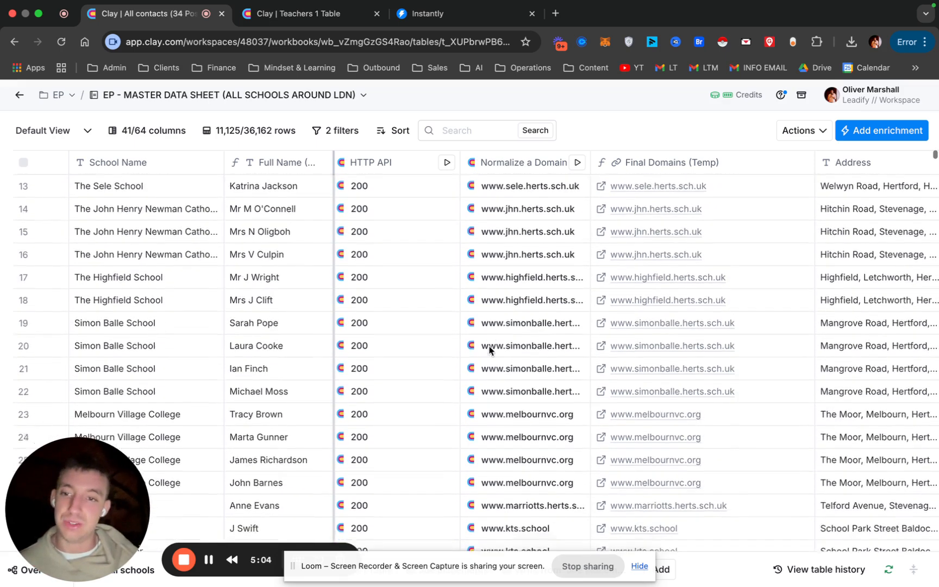
pyautogui.scroll(-1, 489, 350)
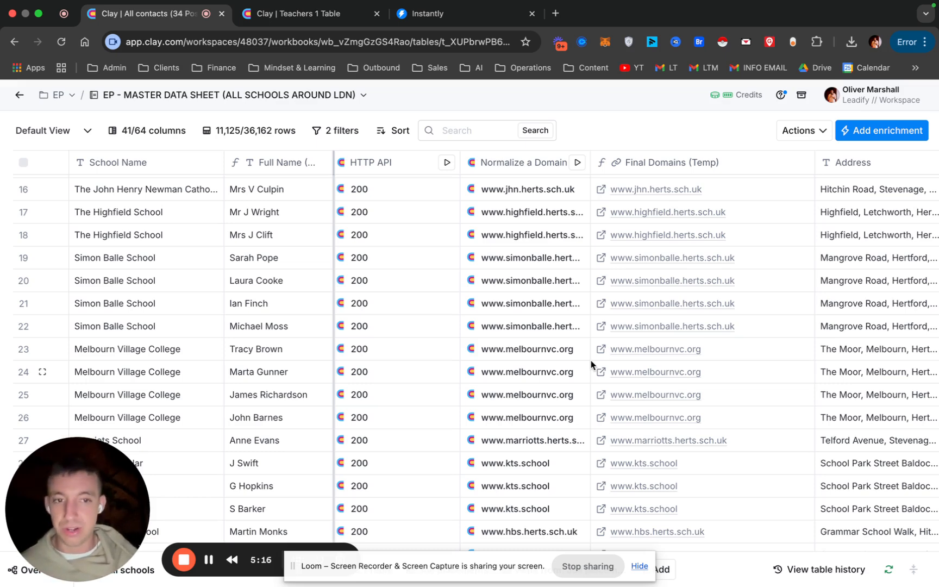
# Look through the Address, Location, First Name and normalized school name columns, past the campaign columns to the Teachers table columns
pyautogui.hscroll(5, 592, 364)
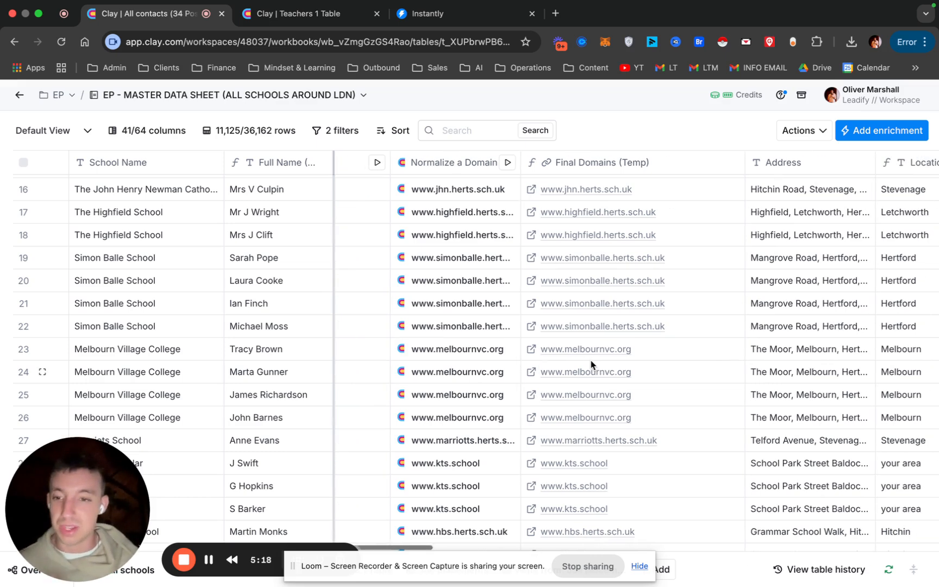
pyautogui.hscroll(5, 592, 364)
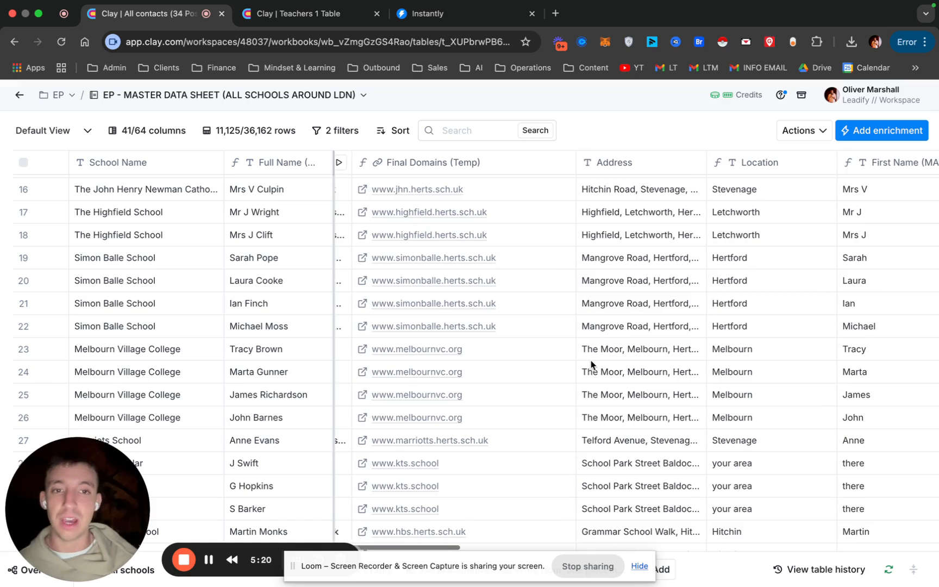
pyautogui.hscroll(8, 591, 364)
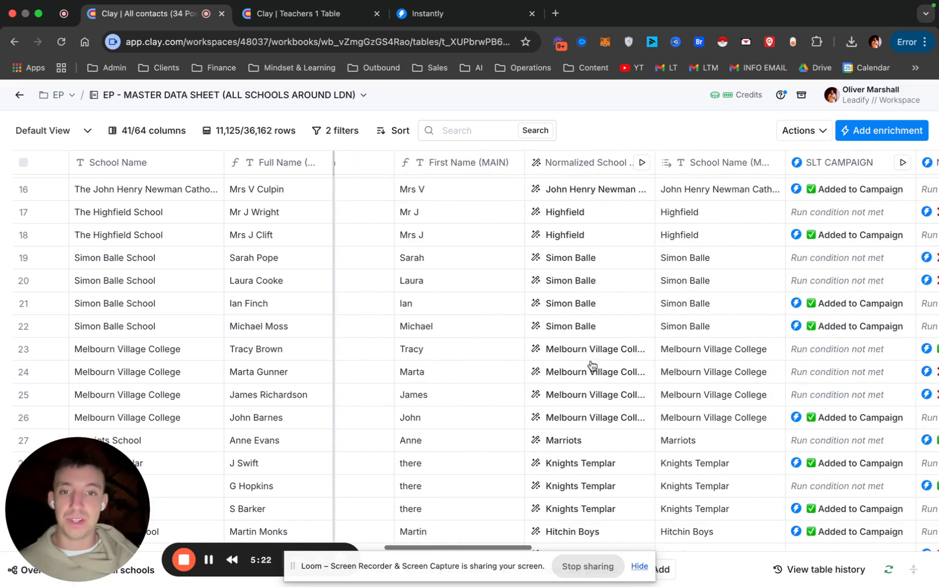
pyautogui.hscroll(2, 591, 364)
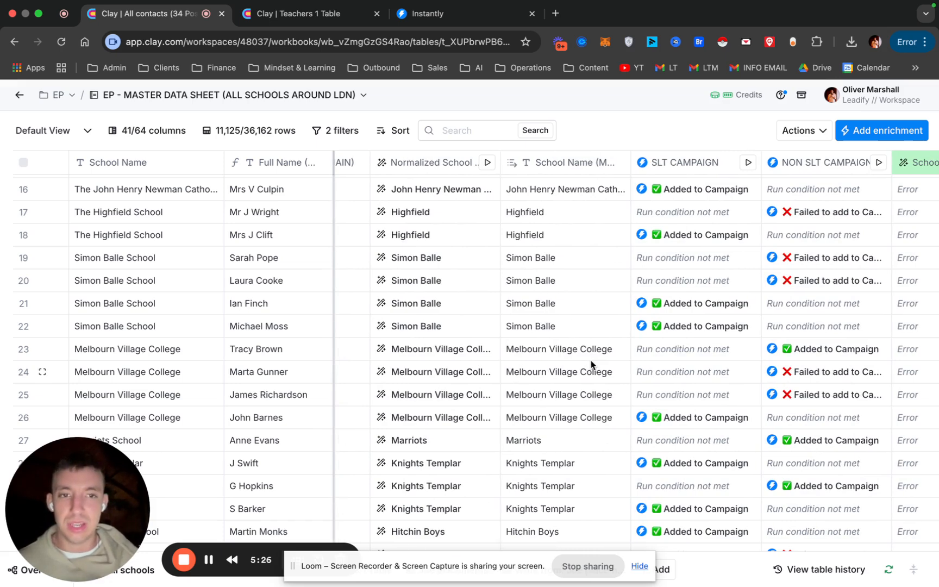
pyautogui.hscroll(15, 591, 364)
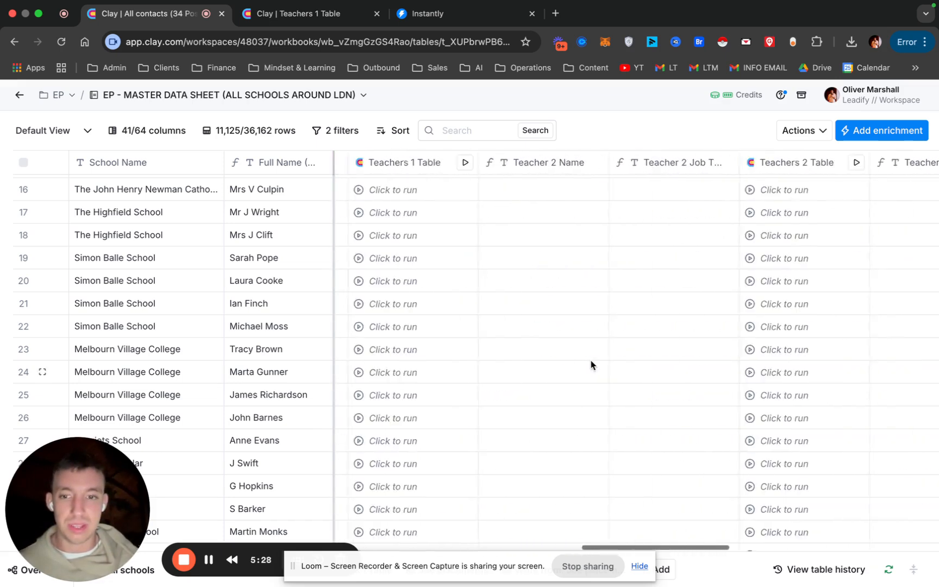
# Examine the School Staff List column and the extracted teacher columns beside the SLT and NON SLT campaign columns
pyautogui.hscroll(5, 592, 366)
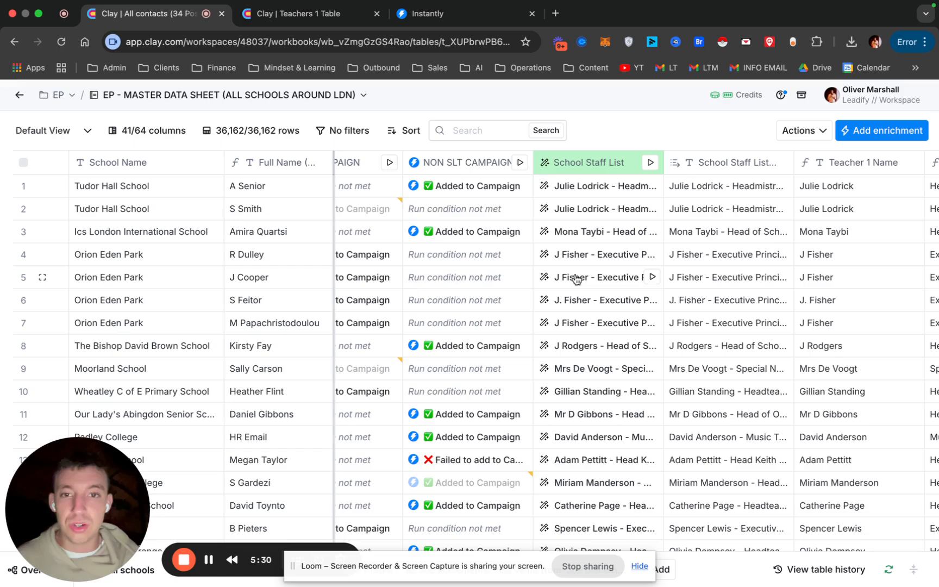
pyautogui.hscroll(-5, 562, 281)
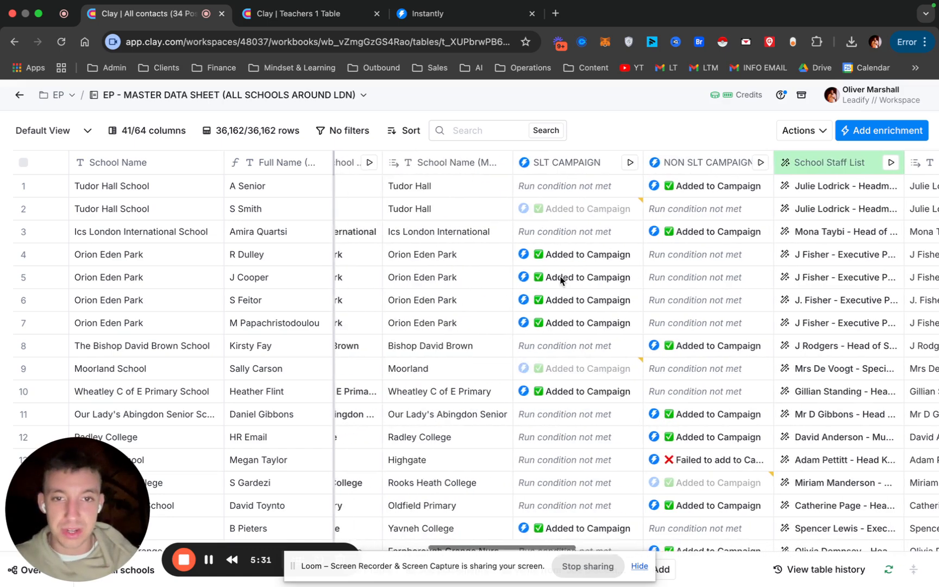
pyautogui.hscroll(6, 562, 278)
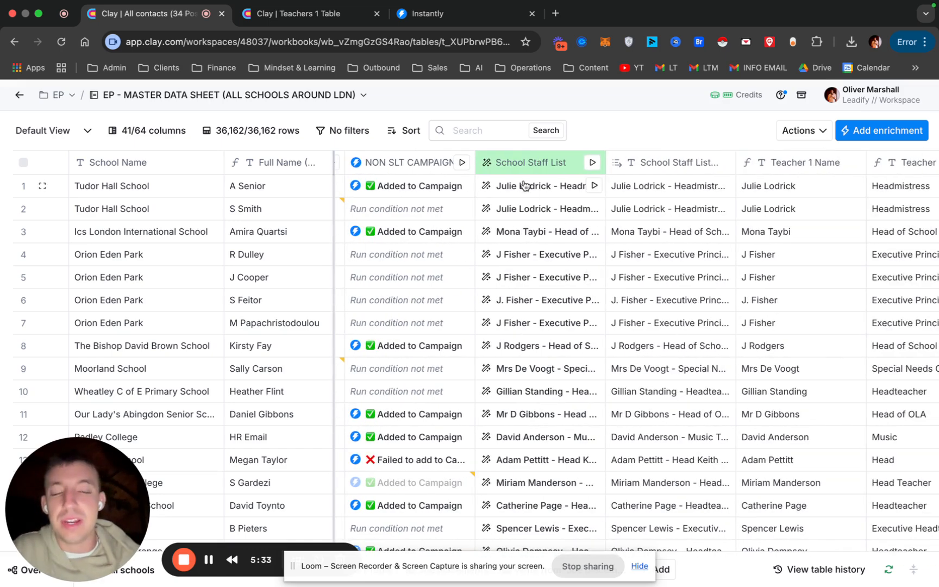
pyautogui.hscroll(1, 533, 205)
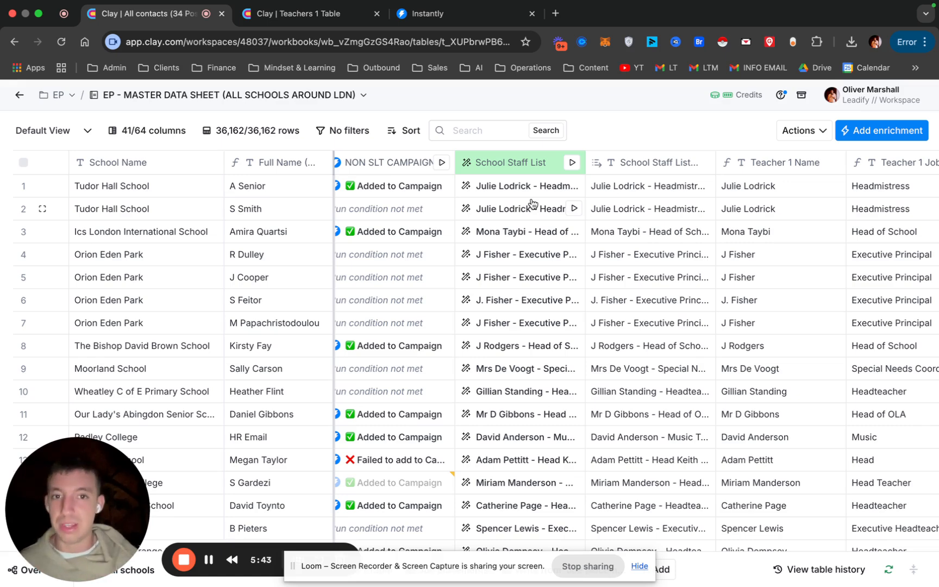
# Open the first row's Final Domains (Temp) link to the Tudor Hall School website and look over its home page
pyautogui.hscroll(-10, 532, 204)
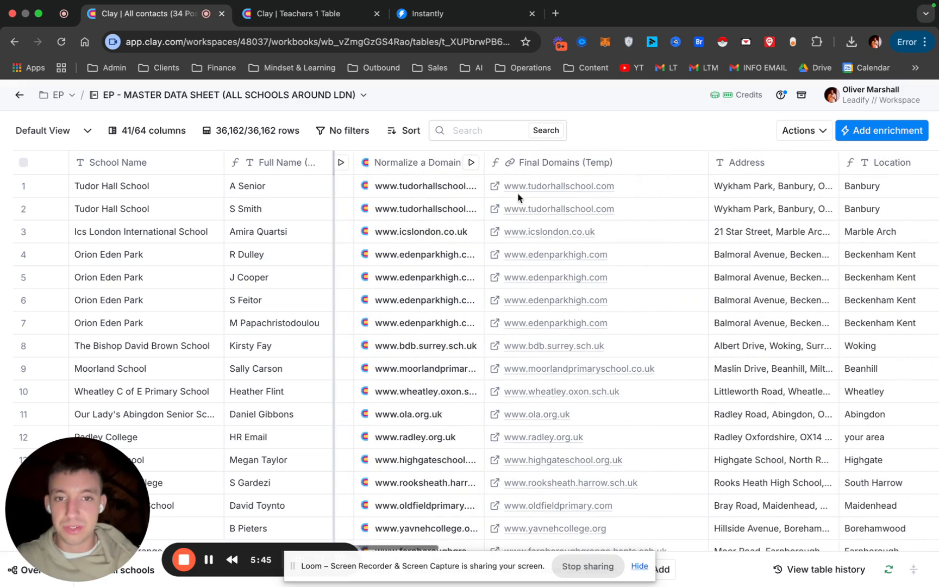
pyautogui.click(494, 186)
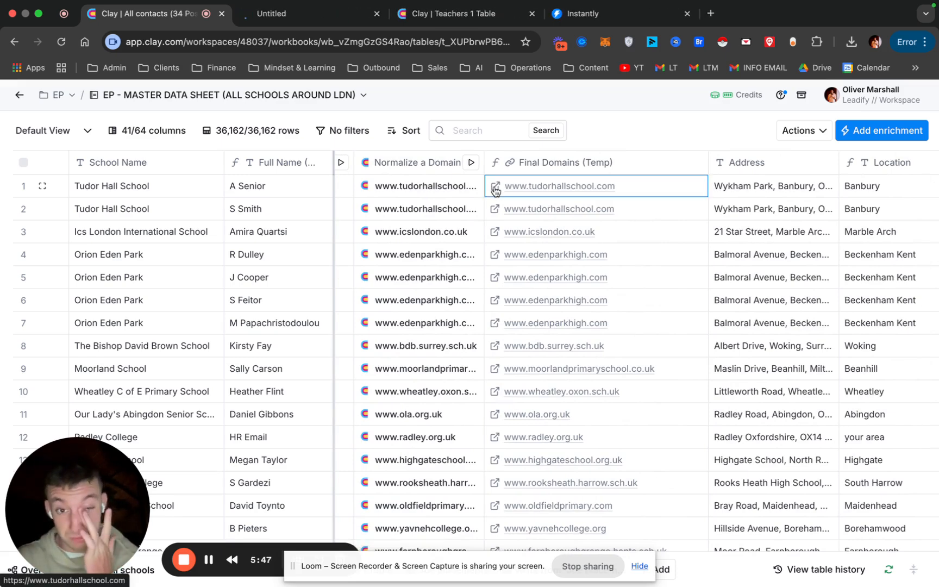
pyautogui.click(308, 18)
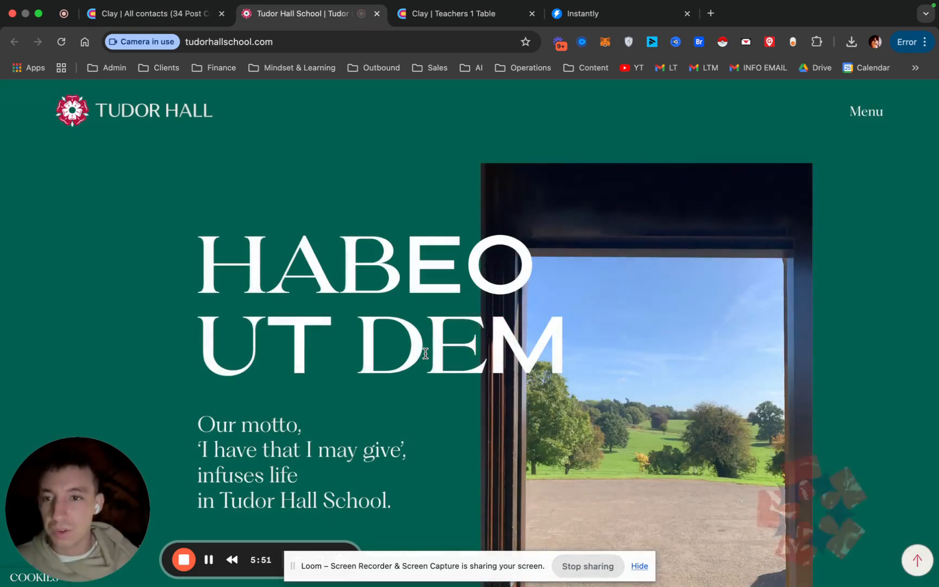
pyautogui.scroll(-5, 425, 353)
pyautogui.scroll(-4, 425, 358)
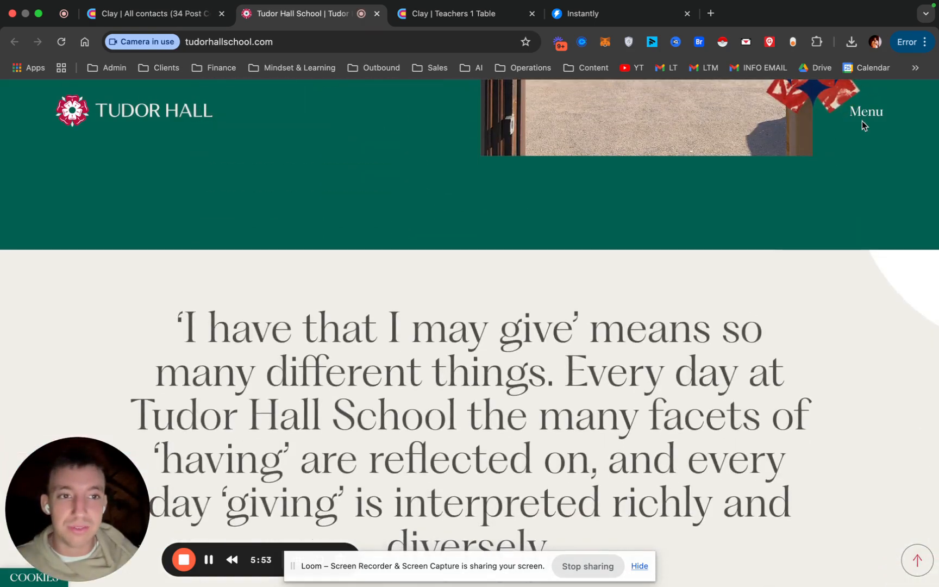
# Open the Joining page of the school website and find the paragraph introducing the Admissions team
pyautogui.click(866, 114)
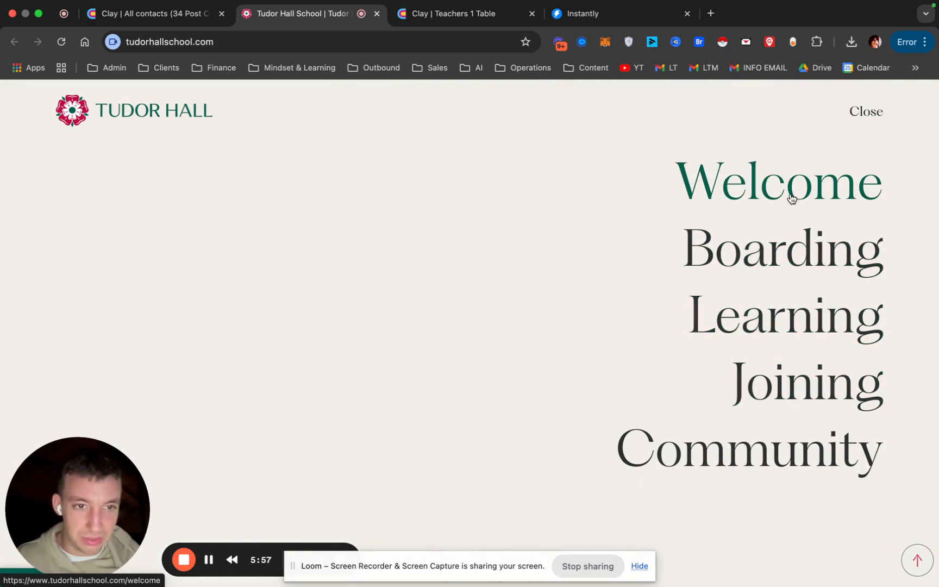
pyautogui.click(784, 381)
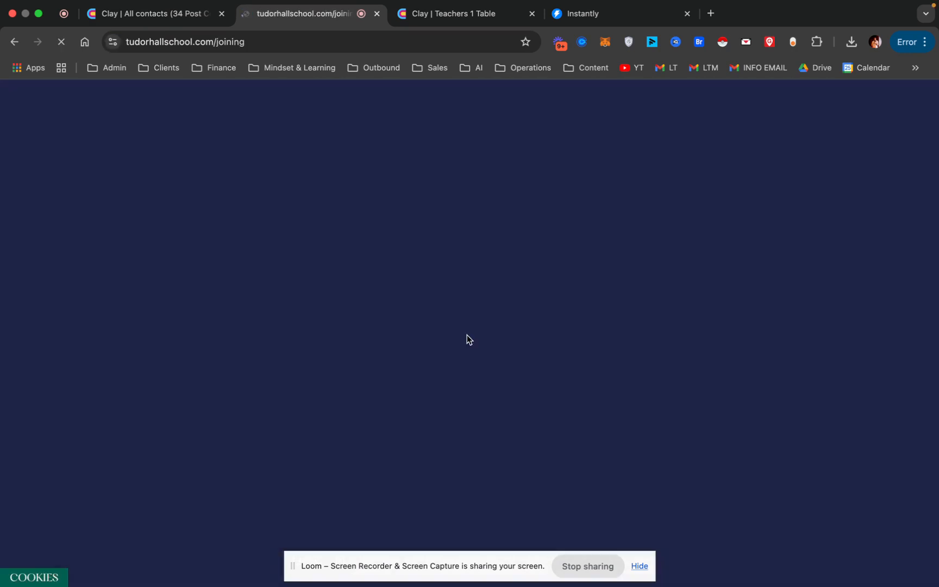
pyautogui.scroll(-15, 467, 334)
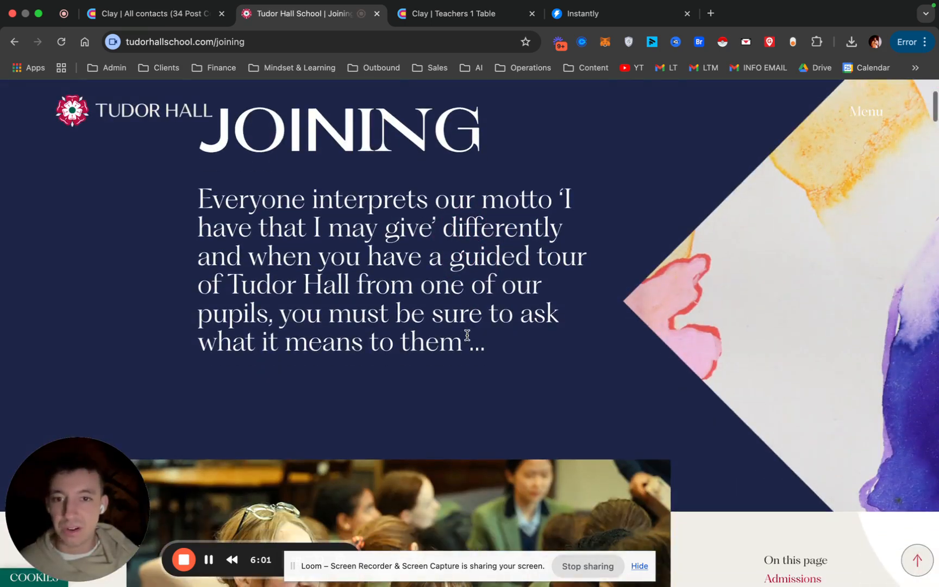
pyautogui.scroll(-15, 467, 339)
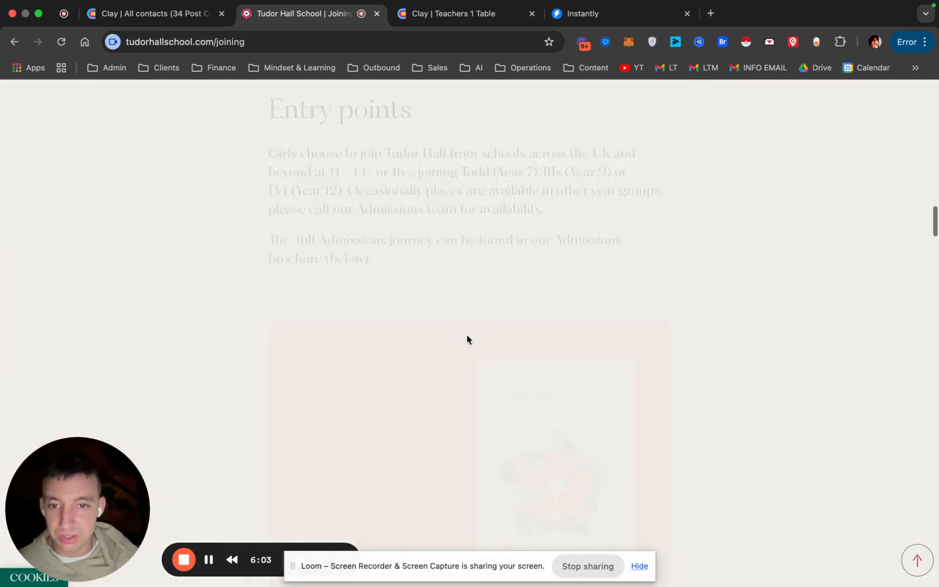
pyautogui.scroll(-15, 467, 339)
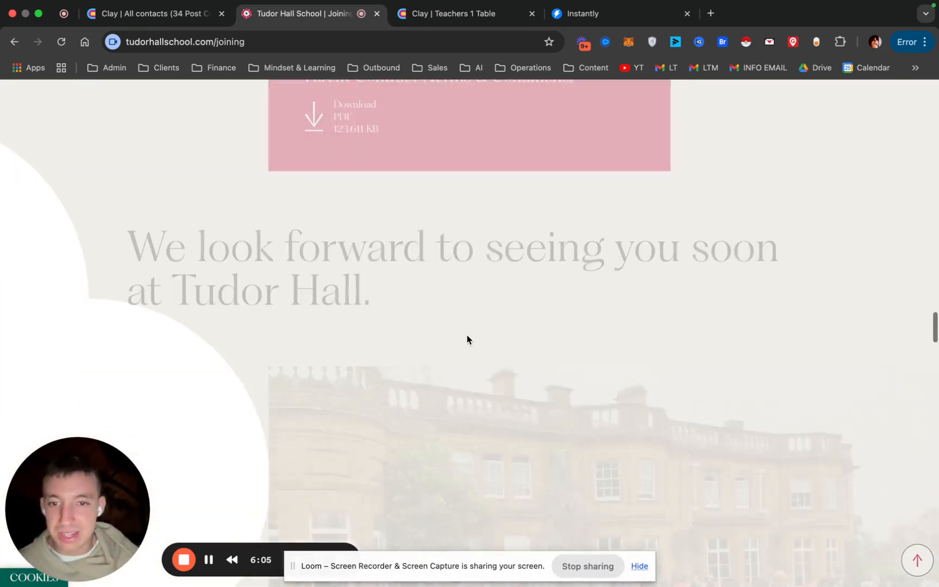
pyautogui.scroll(4, 467, 334)
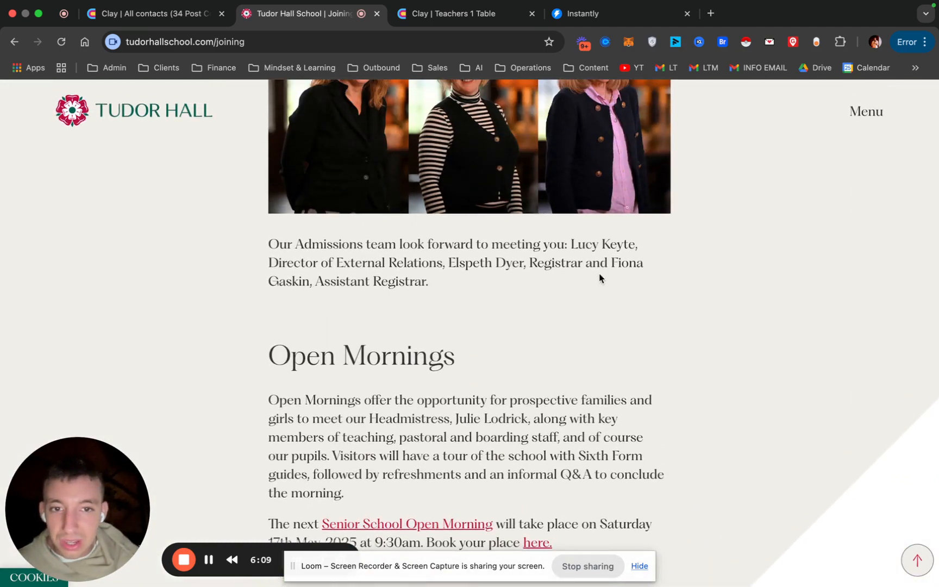
# Highlight the staff names and job titles in the Admissions team paragraph, then clear the selection
pyautogui.moveTo(364, 250); pyautogui.dragTo(635, 246)
pyautogui.click(289, 256)
pyautogui.moveTo(288, 256); pyautogui.dragTo(473, 263)
pyautogui.click(467, 297)
# Look through the rest of the Joining page down to the footer links and return to the page heading
pyautogui.scroll(-15, 467, 297)
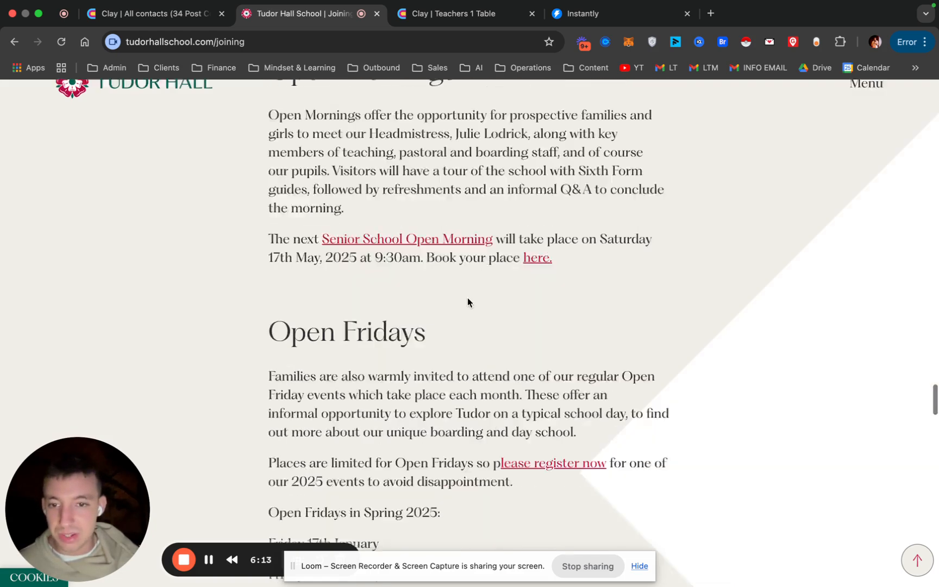
pyautogui.scroll(2, 467, 297)
pyautogui.scroll(-12, 467, 297)
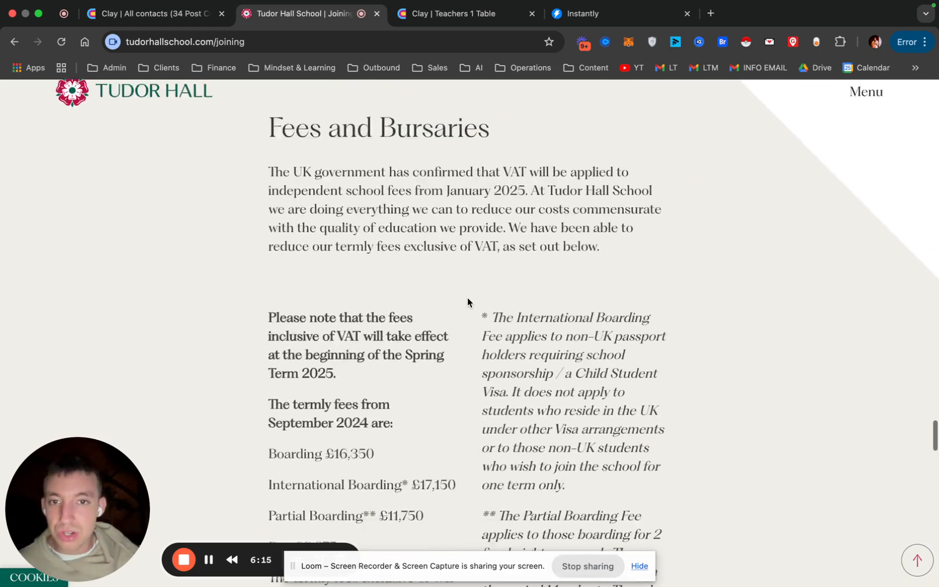
pyautogui.scroll(-10, 467, 297)
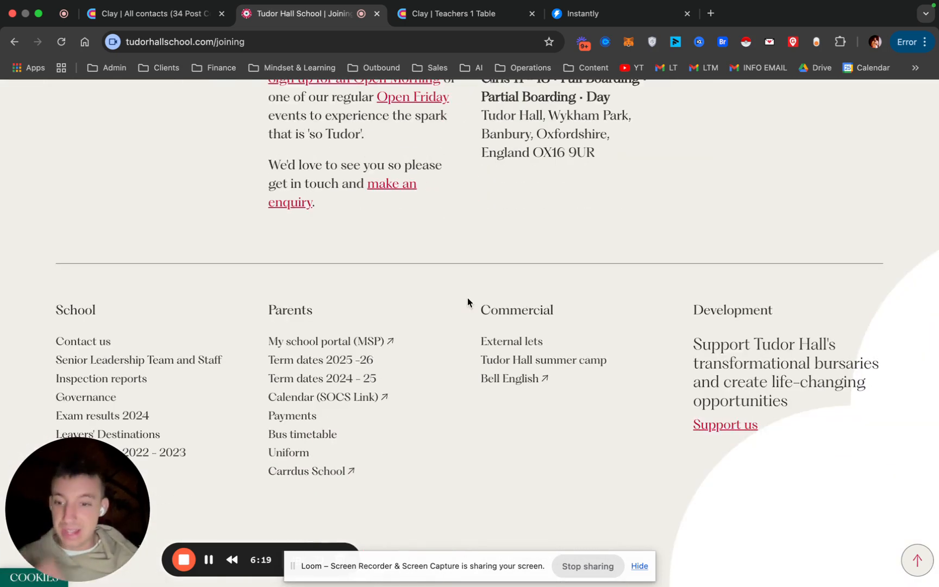
pyautogui.scroll(20, 467, 297)
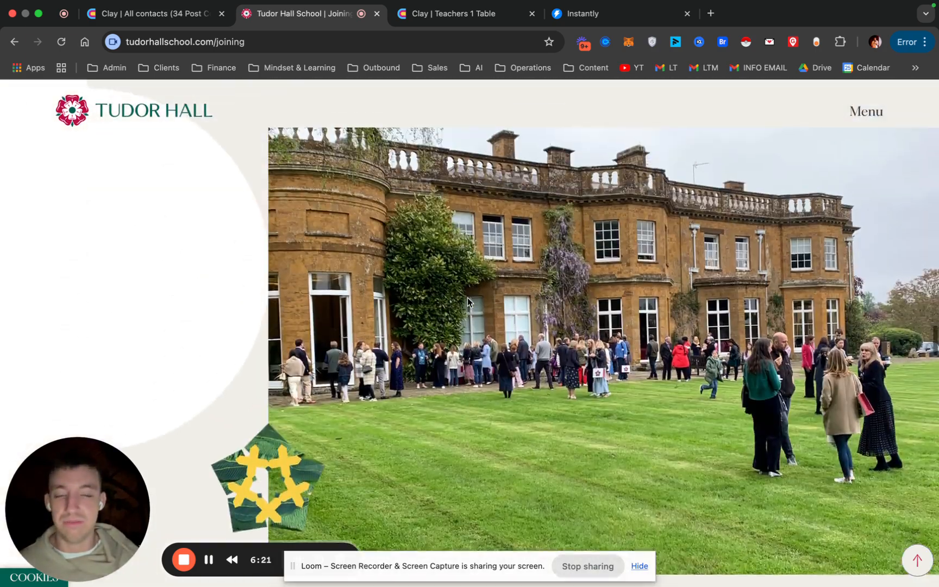
pyautogui.scroll(15, 467, 297)
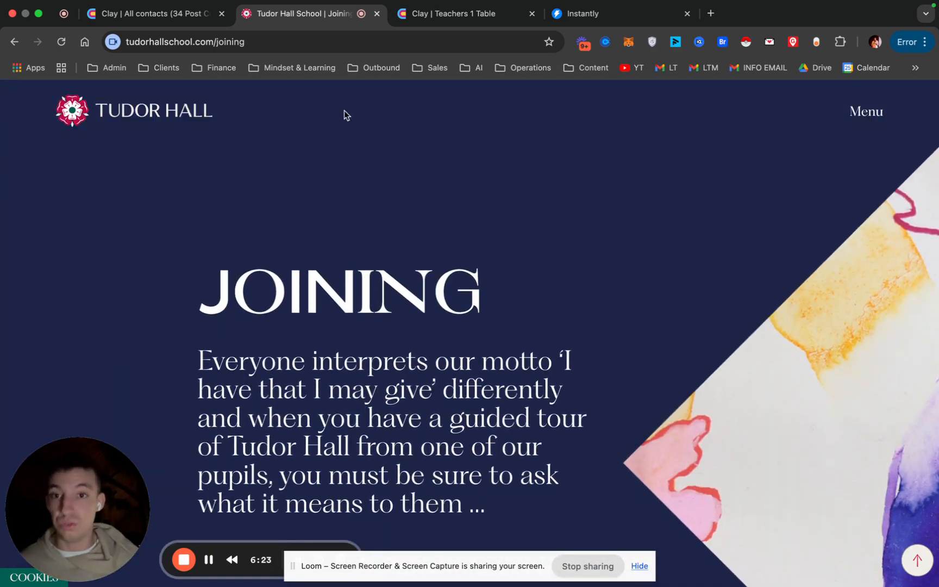
# Switch back to the Clay table, close the school website, and find the School Staff List column
pyautogui.click(158, 14)
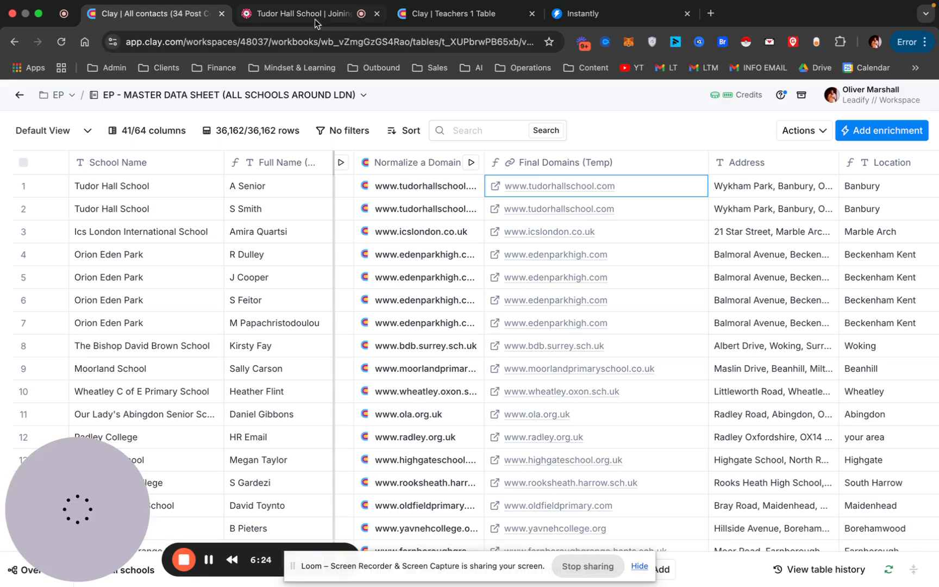
pyautogui.click(377, 14)
pyautogui.hscroll(10, 576, 176)
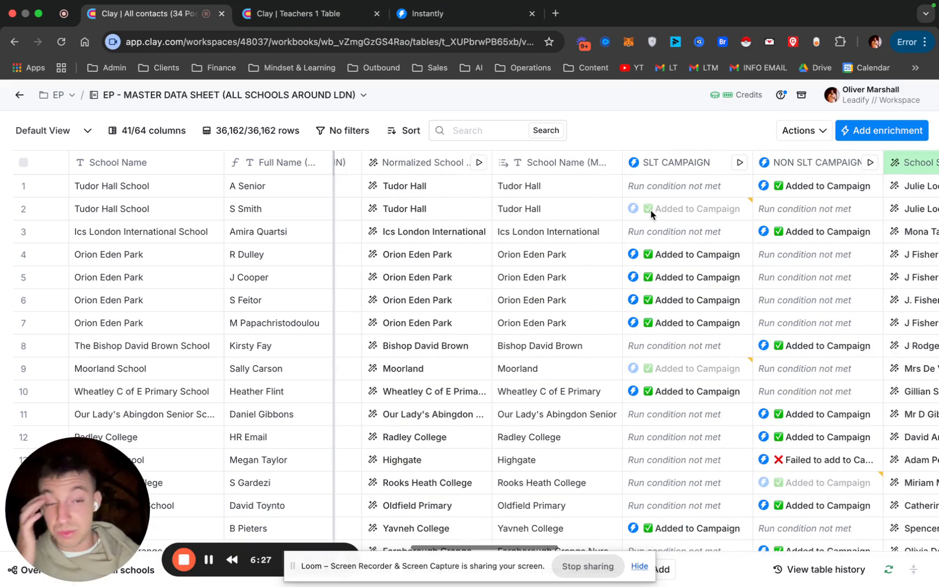
pyautogui.hscroll(8, 650, 214)
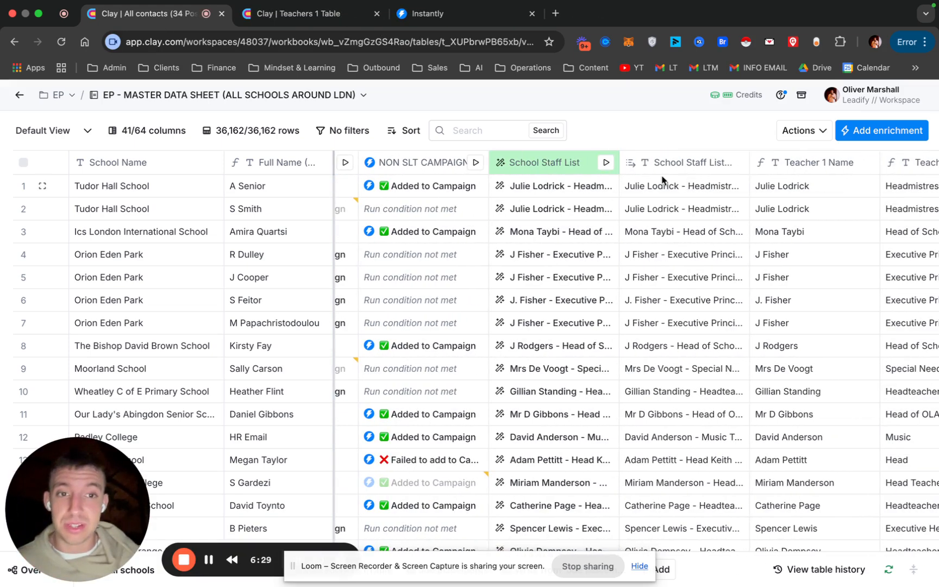
# Open the School Staff List column's configuration and examine its Claygent model choice and web research prompt
pyautogui.click(538, 163)
pyautogui.click(530, 212)
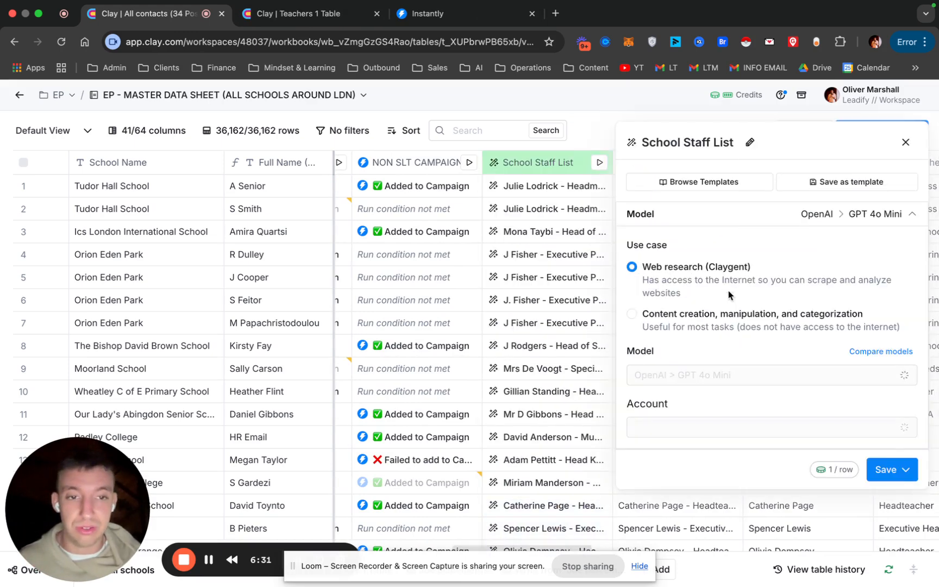
pyautogui.scroll(-5, 736, 300)
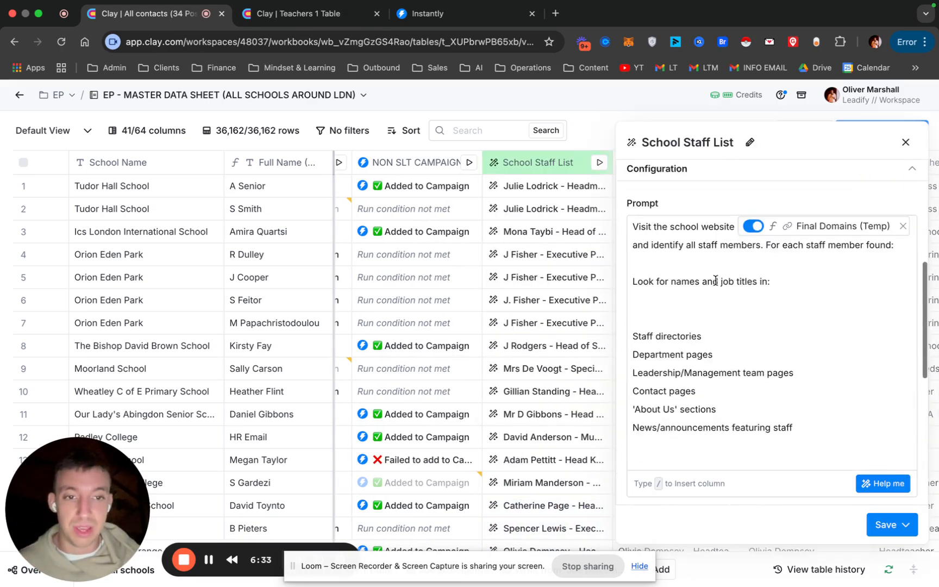
# Highlight the prompt's list of page types to search, from department pages to news and announcements featuring staff, and read on to the output rules
pyautogui.click(811, 331)
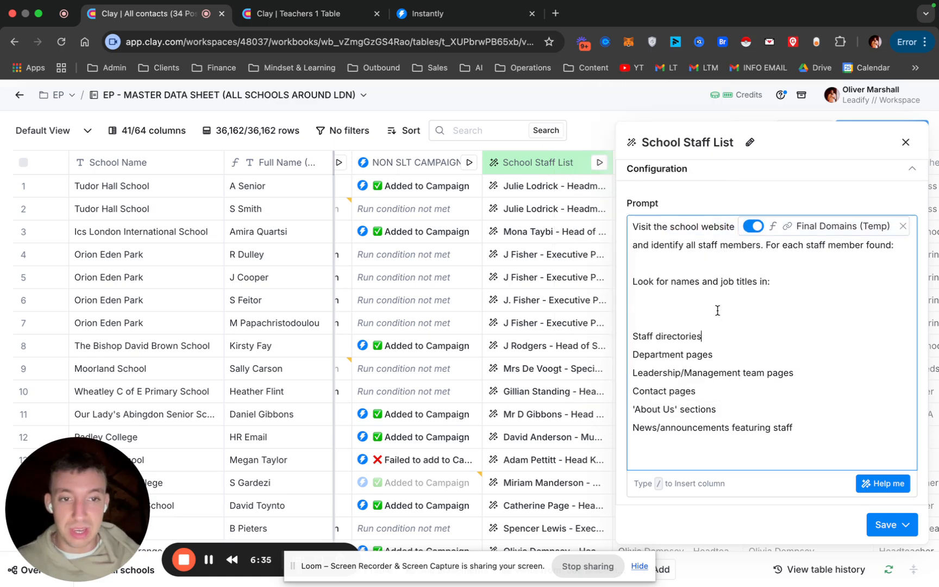
pyautogui.moveTo(649, 281); pyautogui.dragTo(808, 280)
pyautogui.click(628, 335)
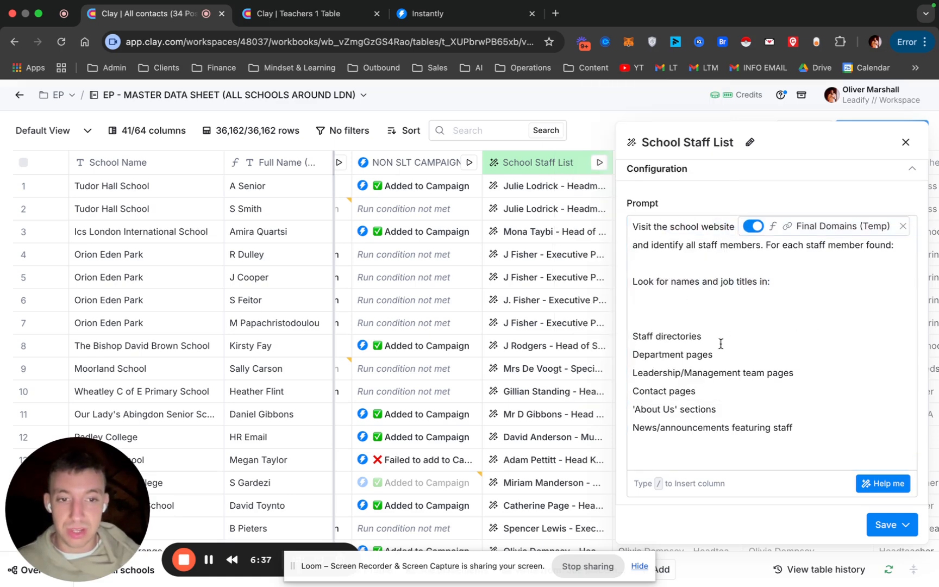
pyautogui.moveTo(645, 353); pyautogui.dragTo(778, 428)
pyautogui.scroll(-2, 777, 428)
pyautogui.scroll(-4, 776, 428)
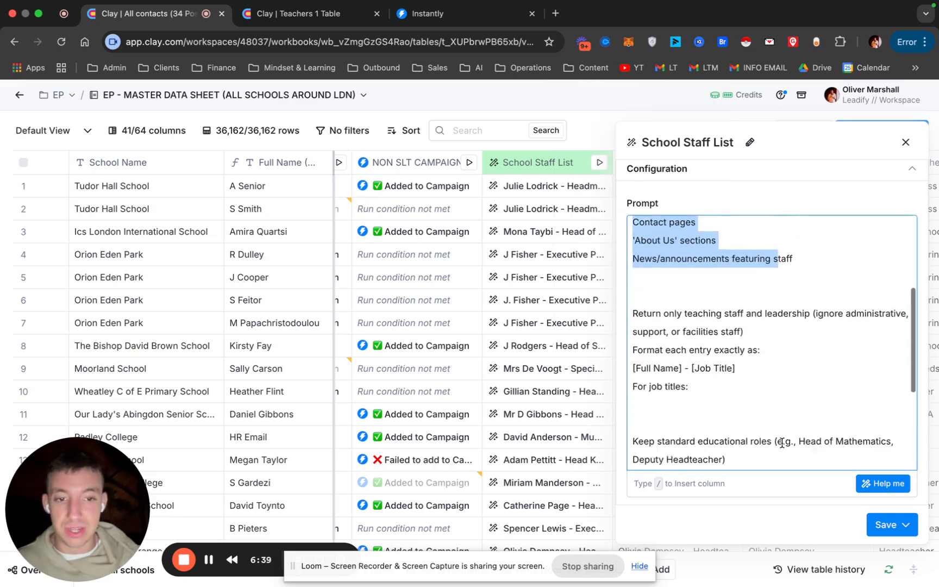
# Highlight the prompt's [Full Name] - [Job Title] format line, review the remaining rules and example output, and close the School Staff List configuration
pyautogui.keyDown('shift'); pyautogui.click(756, 417); pyautogui.keyUp('shift')
pyautogui.click(667, 303)
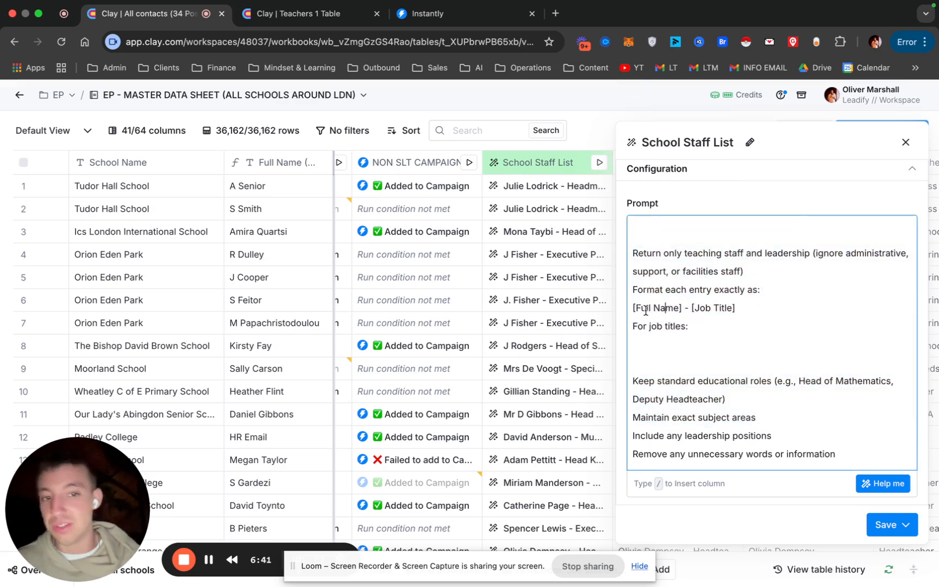
pyautogui.moveTo(632, 308); pyautogui.dragTo(772, 306)
pyautogui.scroll(-4, 705, 335)
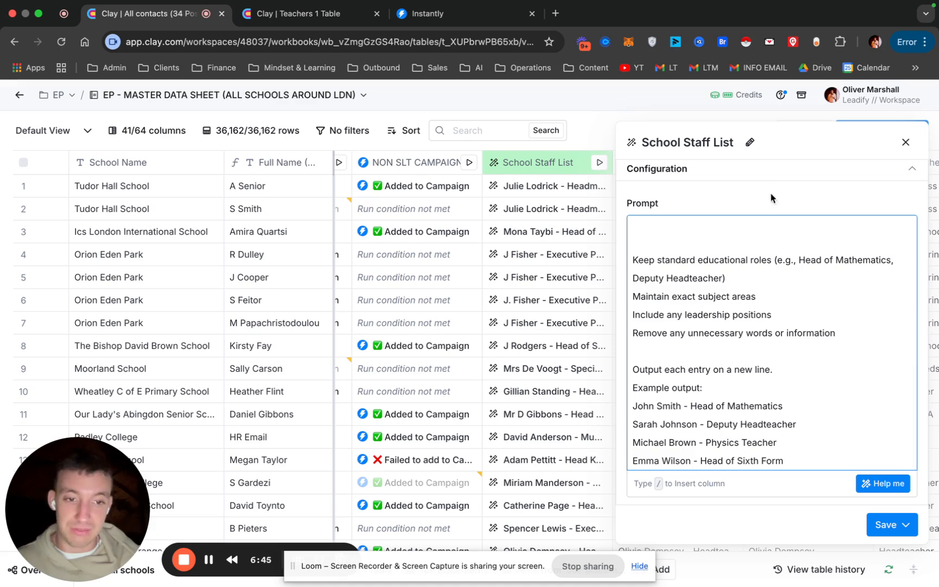
pyautogui.click(905, 142)
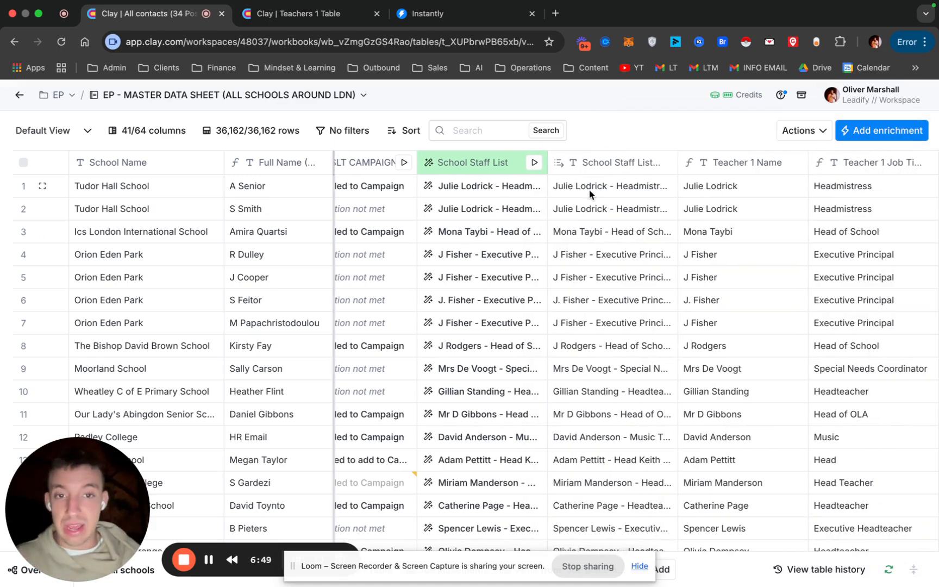
# Open the first Tudor Hall School row's full School Staff List response, highlight names and job titles in it, and close it
pyautogui.doubleClick(591, 188)
pyautogui.click(723, 248)
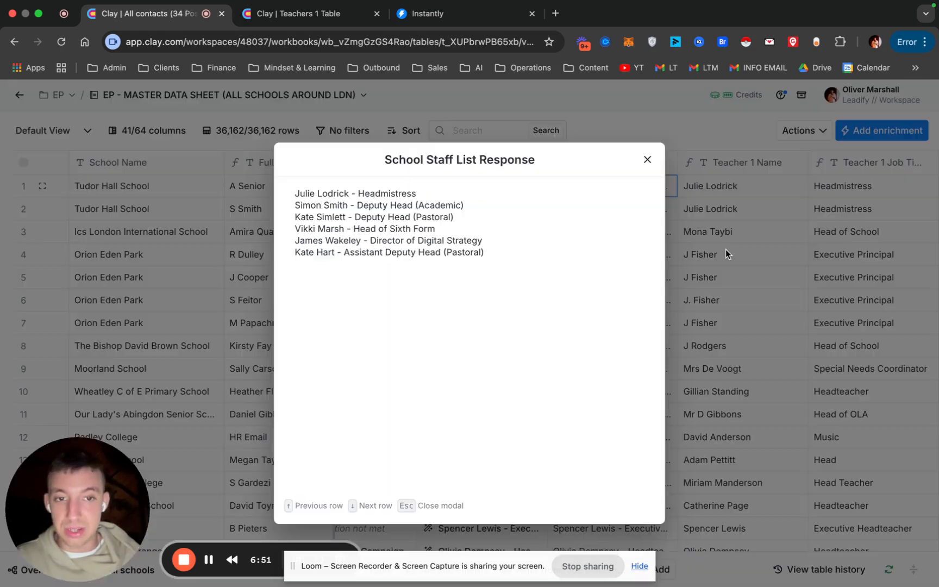
pyautogui.click(312, 192)
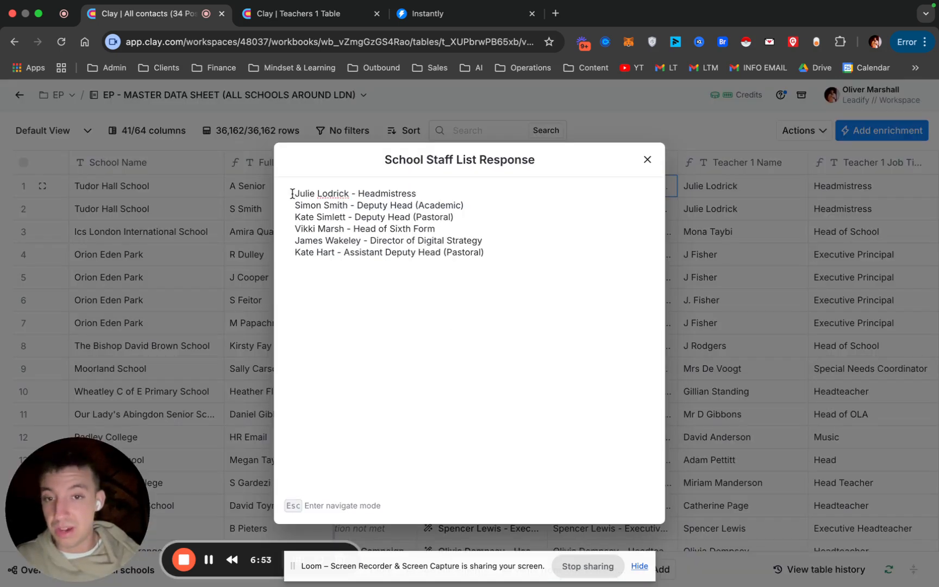
pyautogui.moveTo(360, 194); pyautogui.dragTo(418, 194)
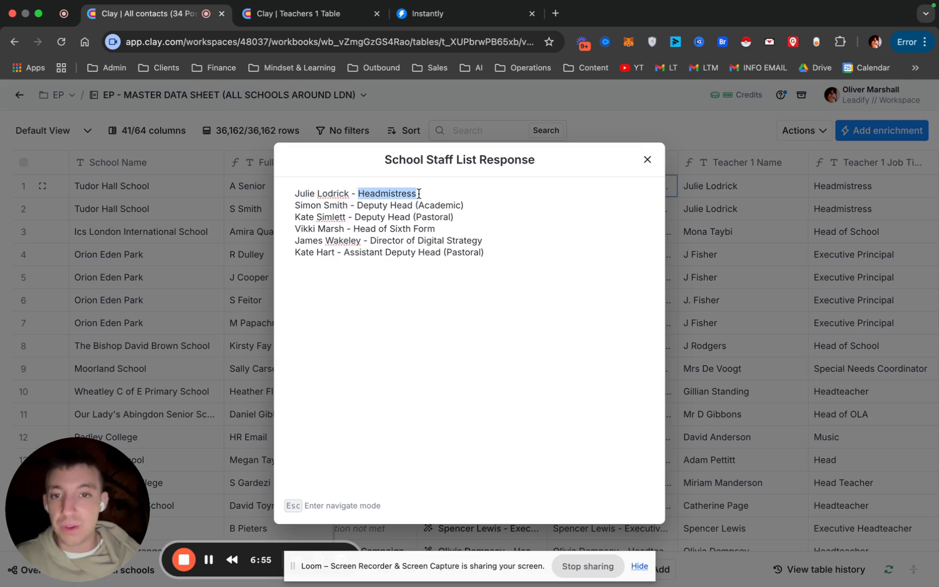
pyautogui.moveTo(293, 205); pyautogui.dragTo(423, 204)
pyautogui.click(440, 230)
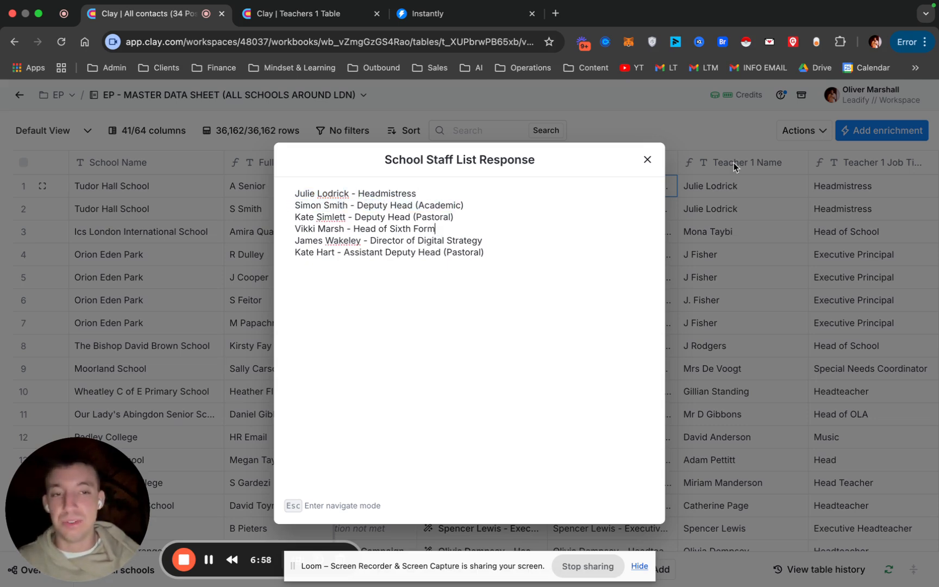
pyautogui.click(646, 161)
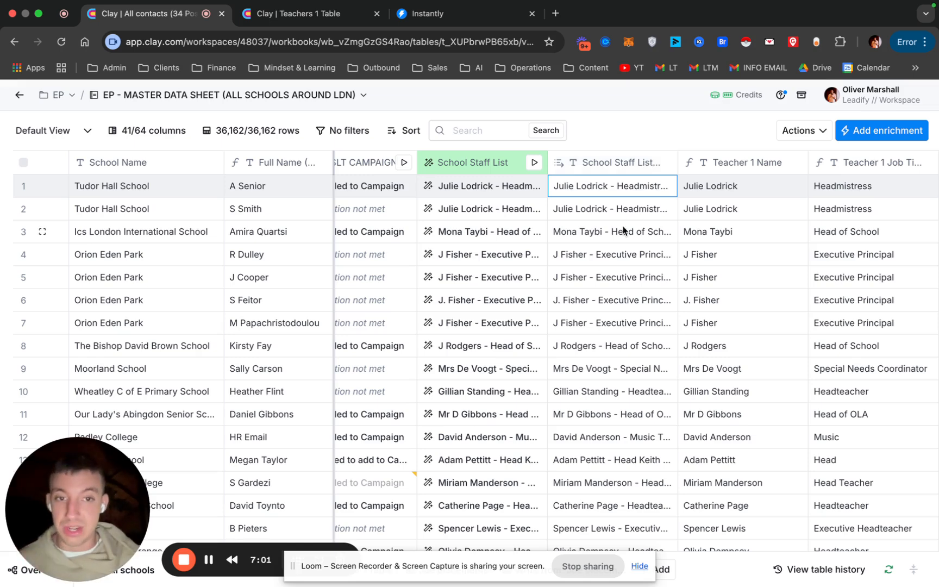
# Examine the first row's School Staff List cell details, including the total cost to the AI provider, and close them
pyautogui.click(491, 190)
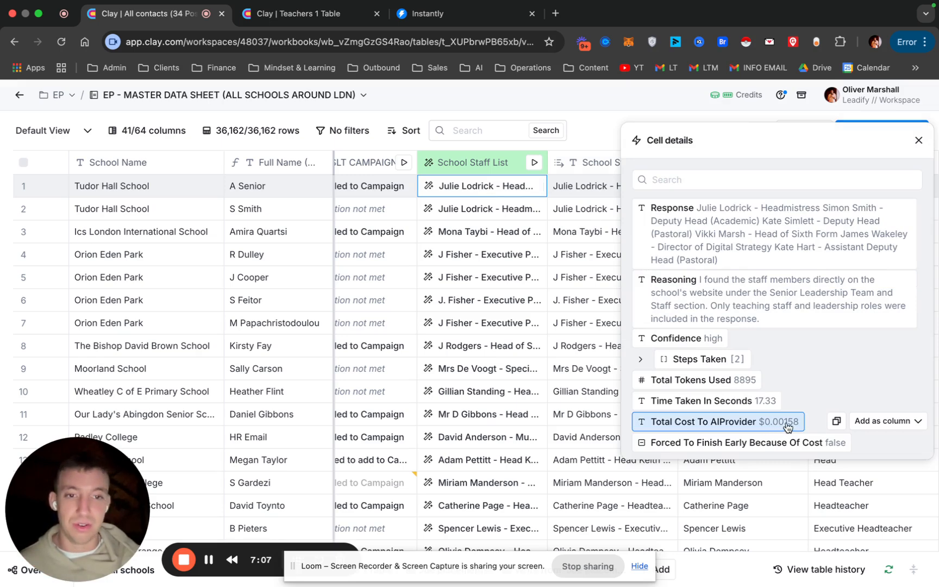
pyautogui.click(918, 142)
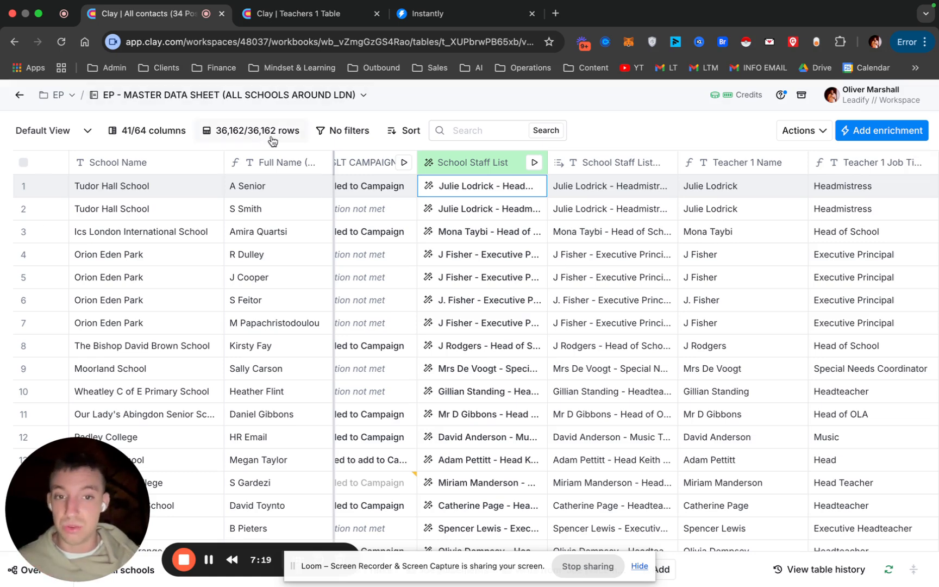
pyautogui.hscroll(3, 527, 233)
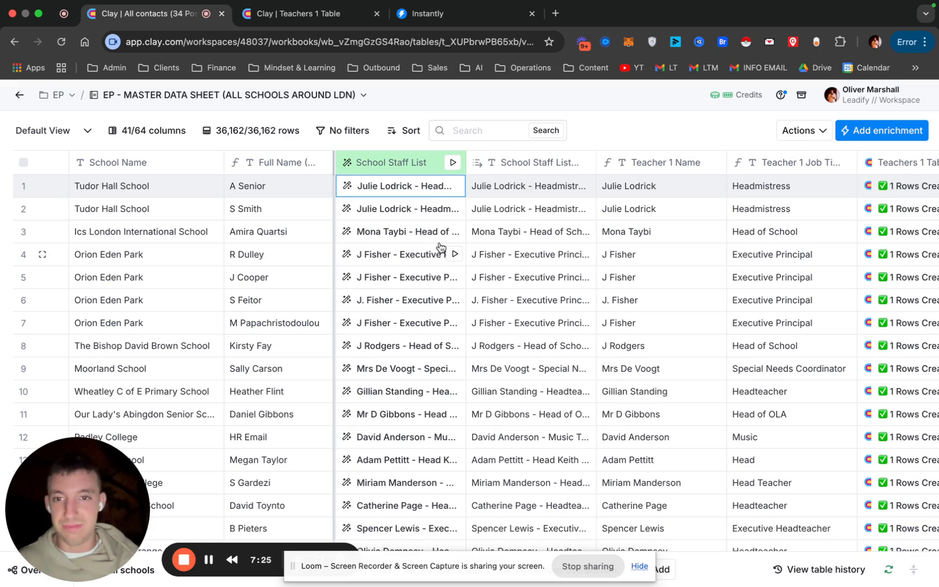
pyautogui.hscroll(-3, 560, 280)
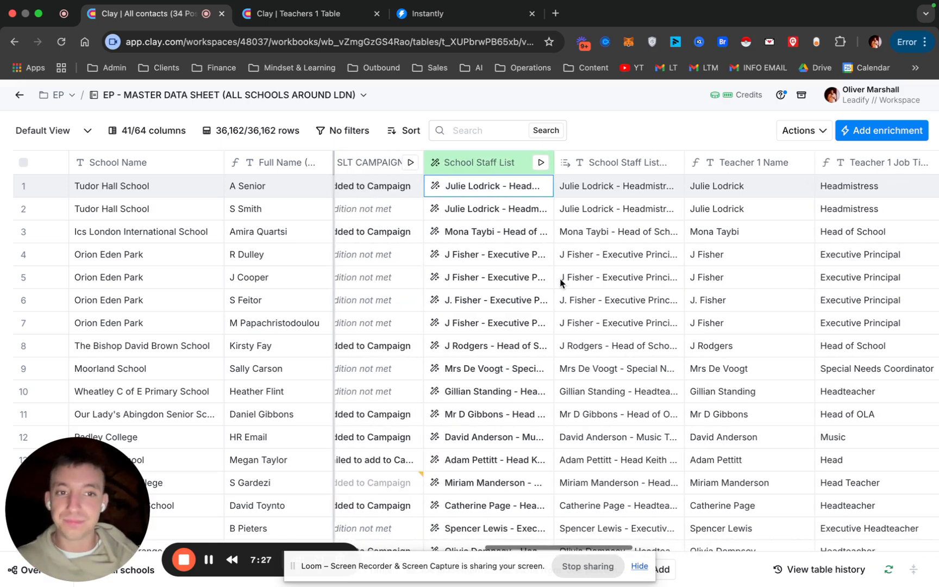
pyautogui.hscroll(3, 560, 282)
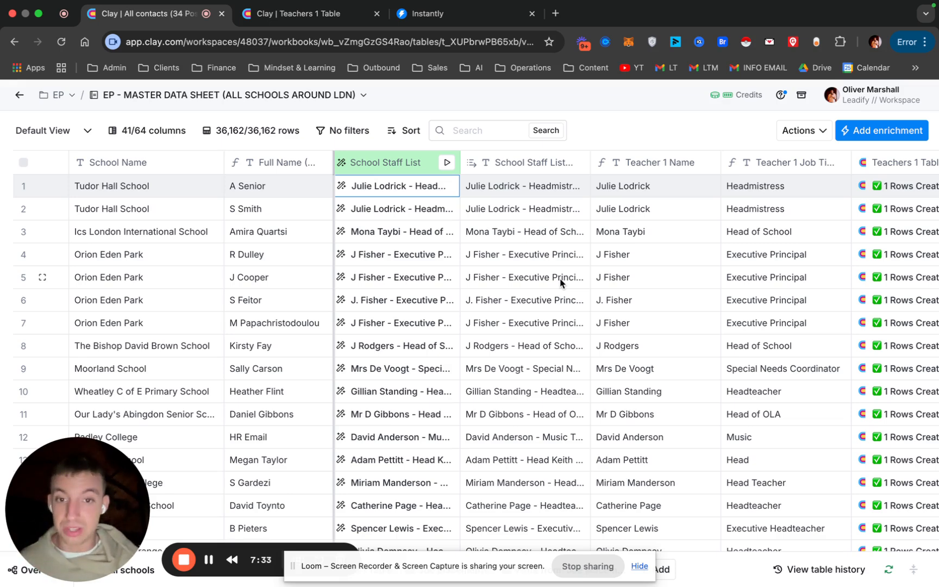
pyautogui.hscroll(-1, 560, 279)
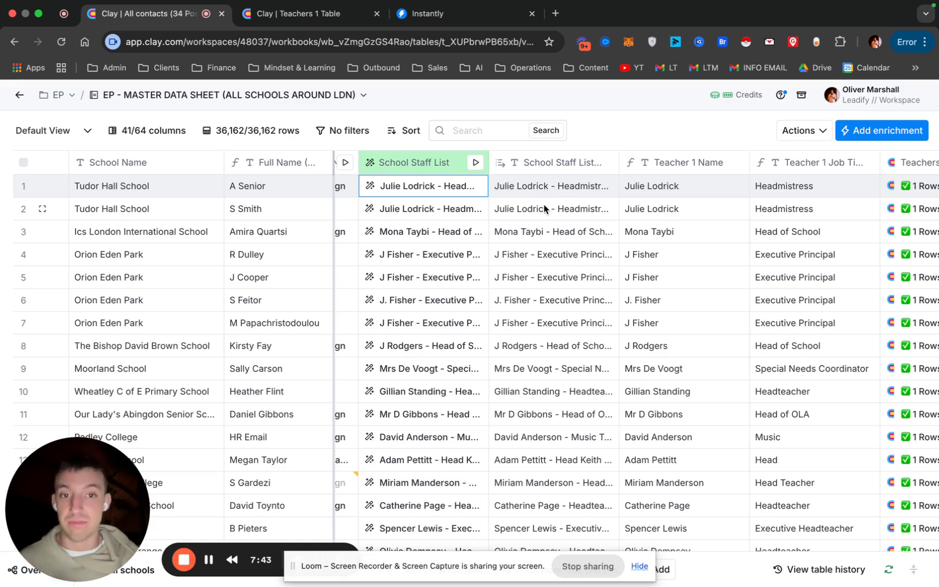
pyautogui.scroll(-2, 543, 204)
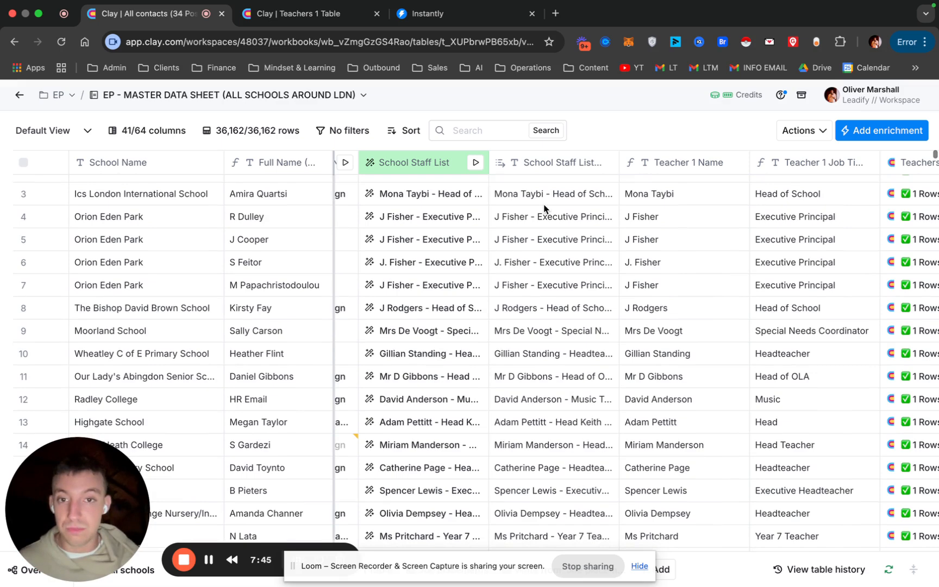
pyautogui.hscroll(2, 543, 208)
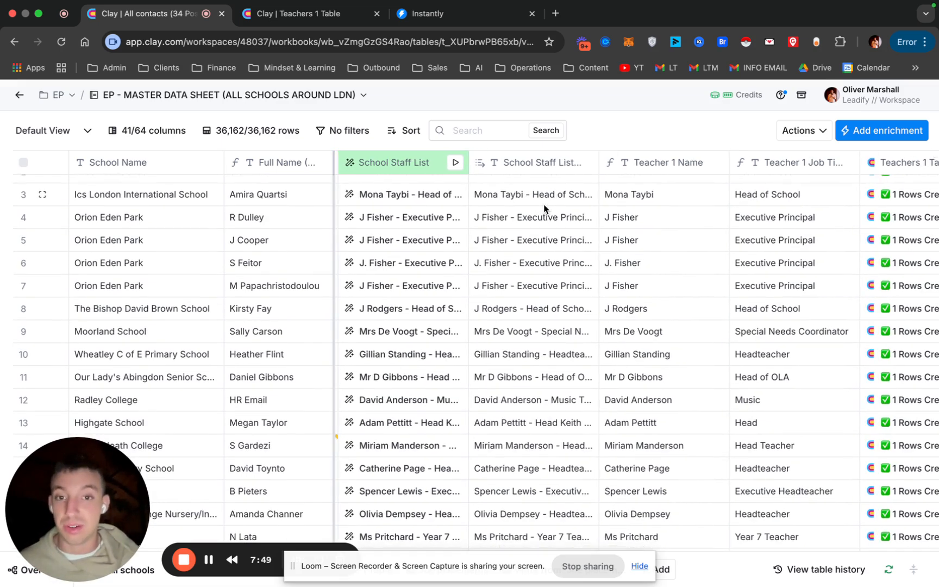
pyautogui.scroll(2, 544, 208)
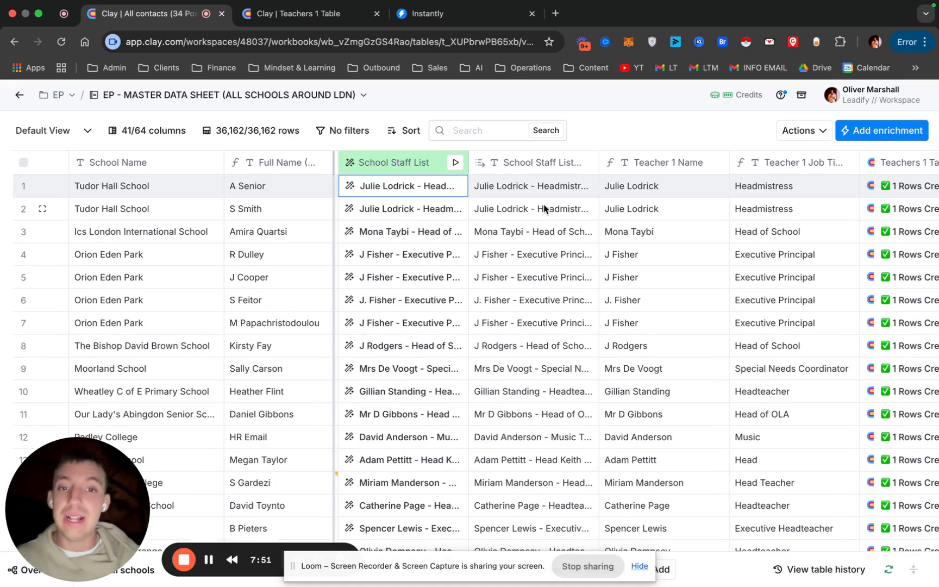
# Reopen the first row's staff list response in its cell, highlight the first entry and the whole list, and leave the cell without editing
pyautogui.click(523, 187)
pyautogui.doubleClick(523, 187)
pyautogui.scroll(-2, 562, 226)
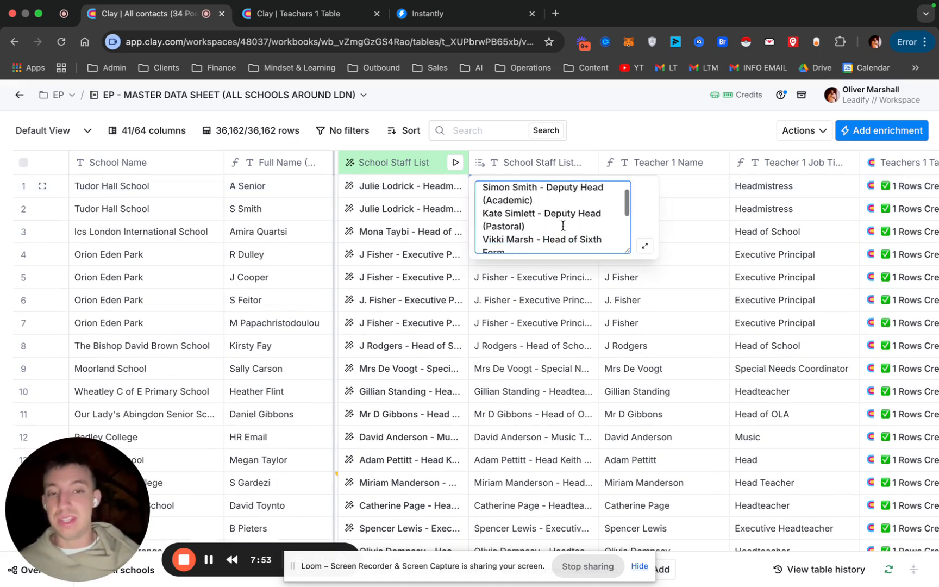
pyautogui.scroll(-2, 563, 225)
pyautogui.scroll(5, 539, 205)
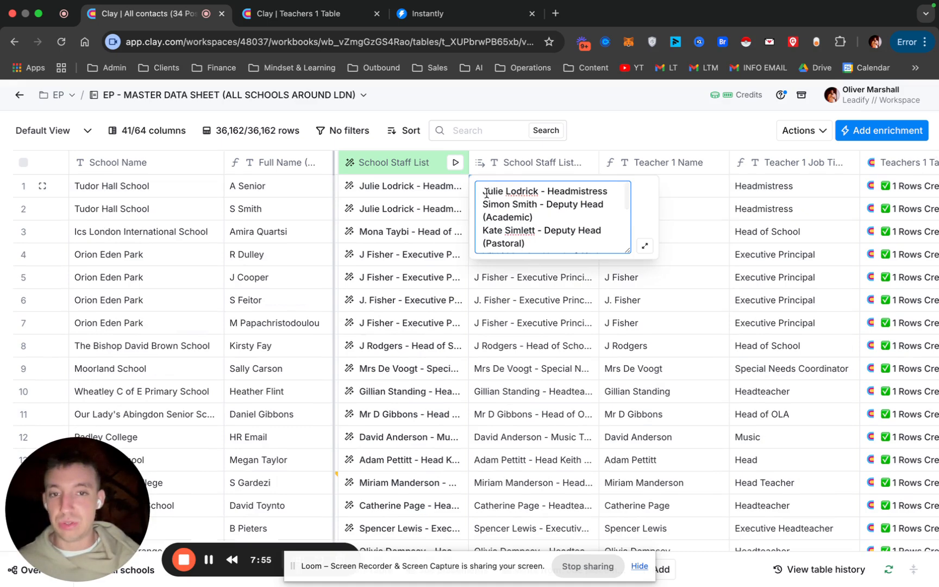
pyautogui.moveTo(485, 192); pyautogui.dragTo(556, 193)
pyautogui.click(607, 193)
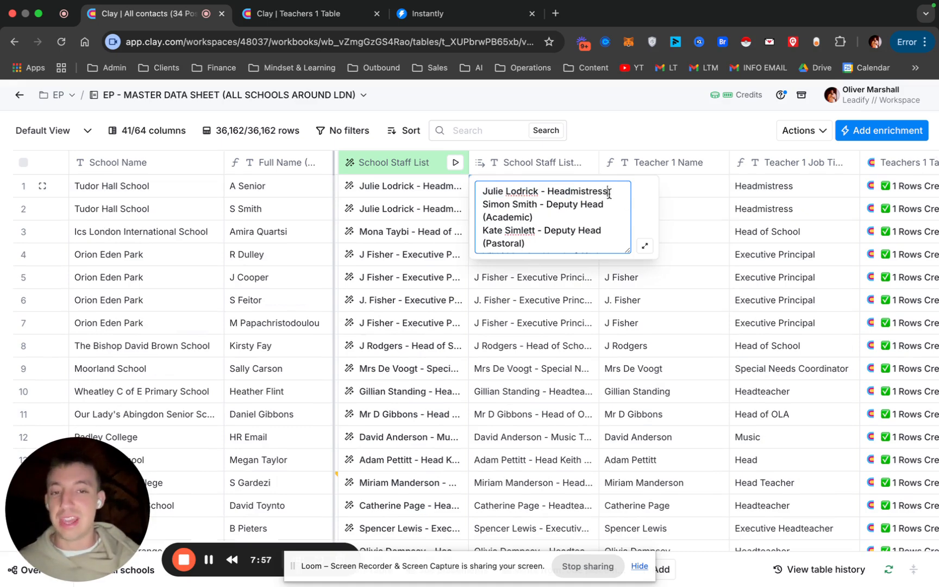
pyautogui.scroll(-3, 584, 231)
pyautogui.moveTo(565, 242); pyautogui.dragTo(487, 151)
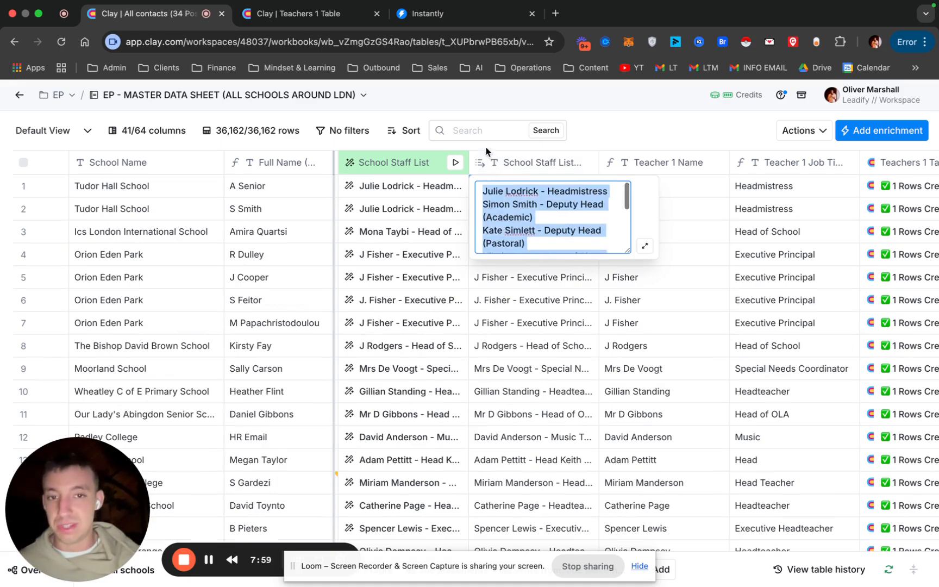
pyautogui.click(539, 308)
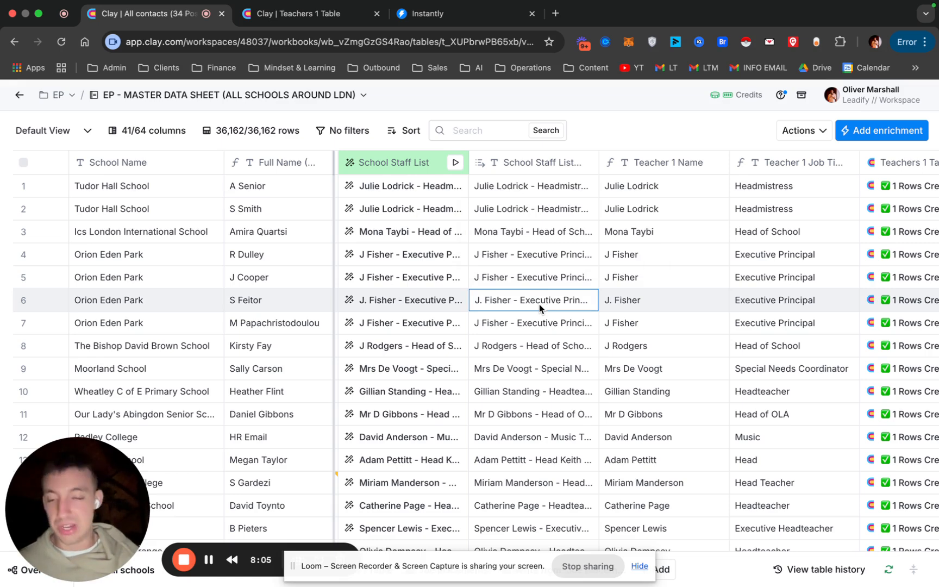
# Find the Teacher 1 Name and Teacher 1 Job Title columns and highlight the first five cells in each
pyautogui.hscroll(5, 539, 303)
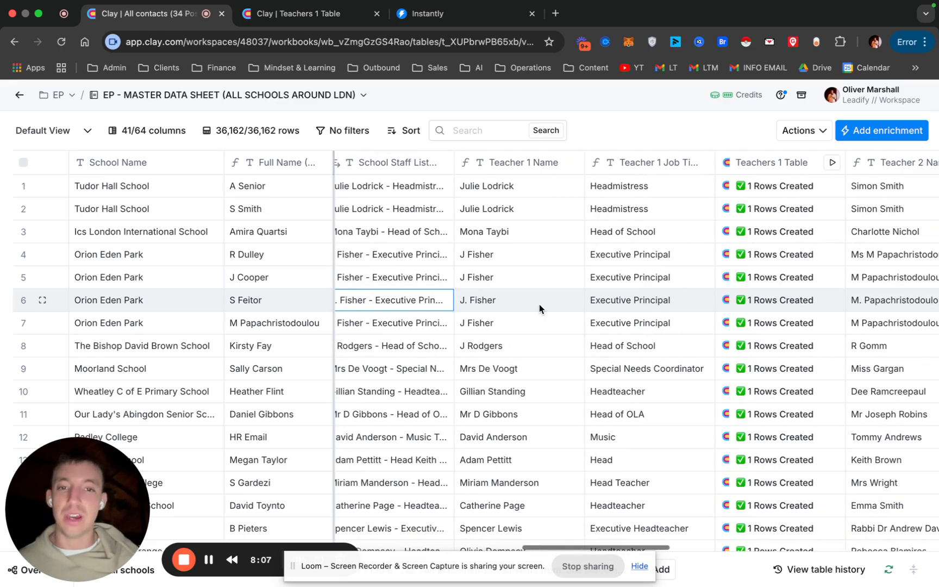
pyautogui.hscroll(3, 539, 304)
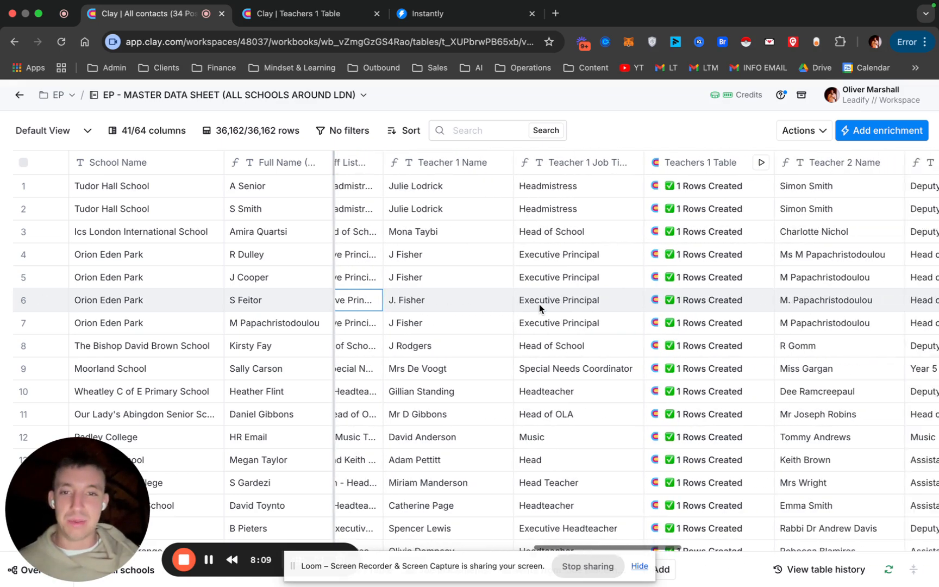
pyautogui.hscroll(2, 539, 304)
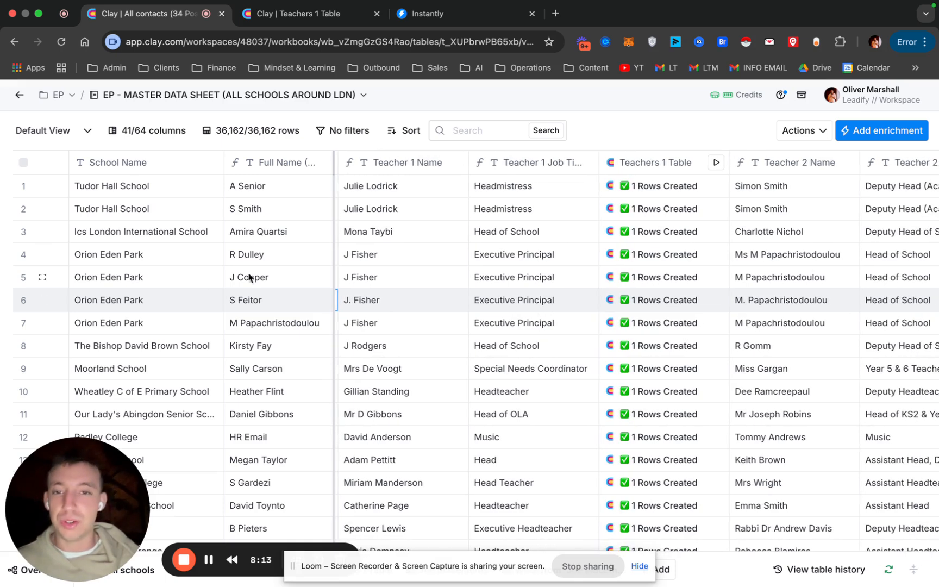
pyautogui.moveTo(500, 188); pyautogui.dragTo(501, 300)
pyautogui.click(405, 190)
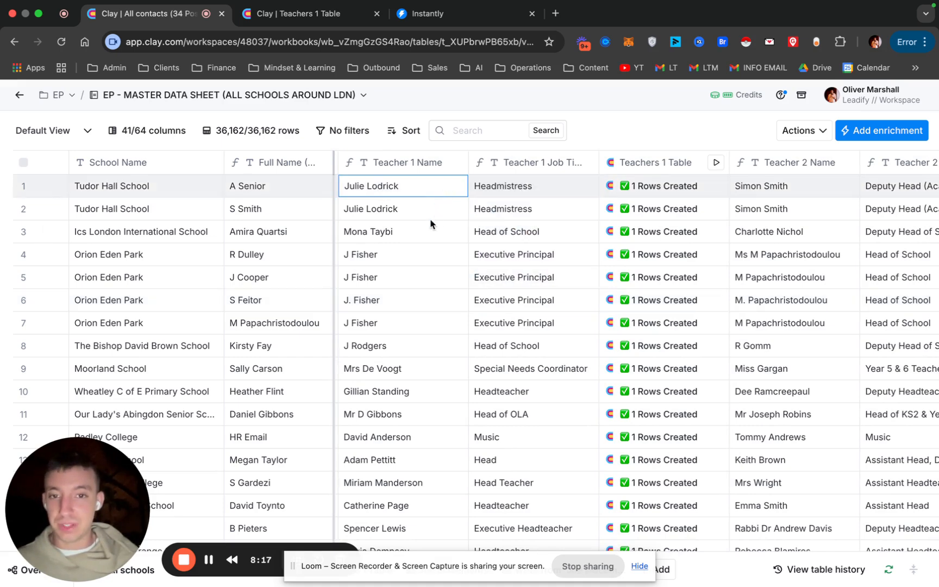
pyautogui.click(408, 237)
pyautogui.moveTo(396, 189); pyautogui.dragTo(403, 270)
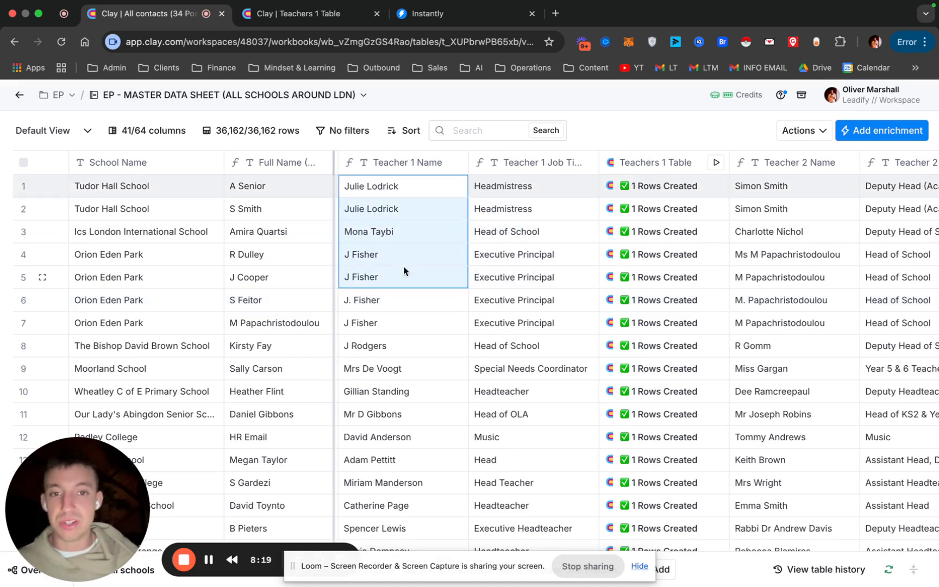
pyautogui.moveTo(535, 186); pyautogui.dragTo(534, 272)
pyautogui.hscroll(-1, 534, 272)
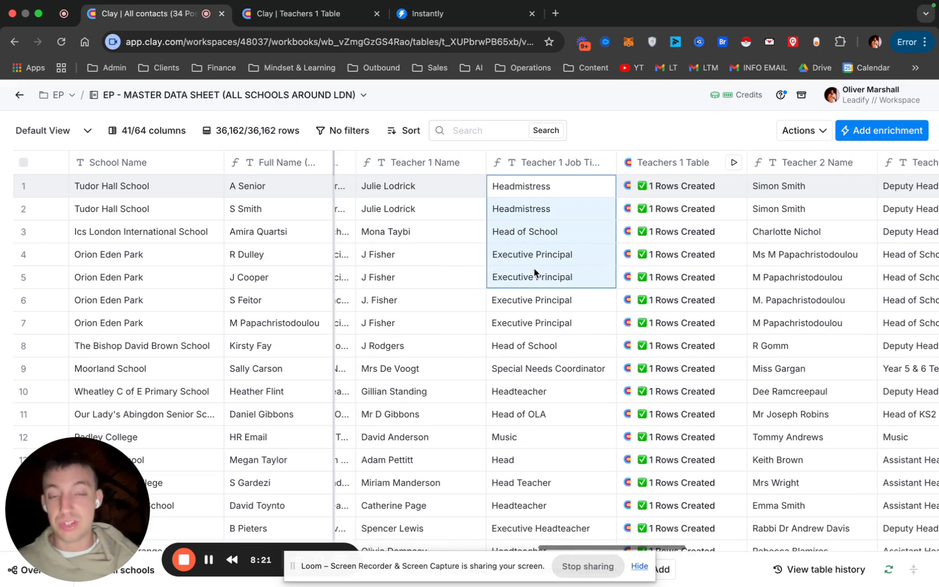
# Look through the Teacher 2 to Teacher 5 columns, highlighting sample name and job title cells along the way
pyautogui.hscroll(5, 569, 270)
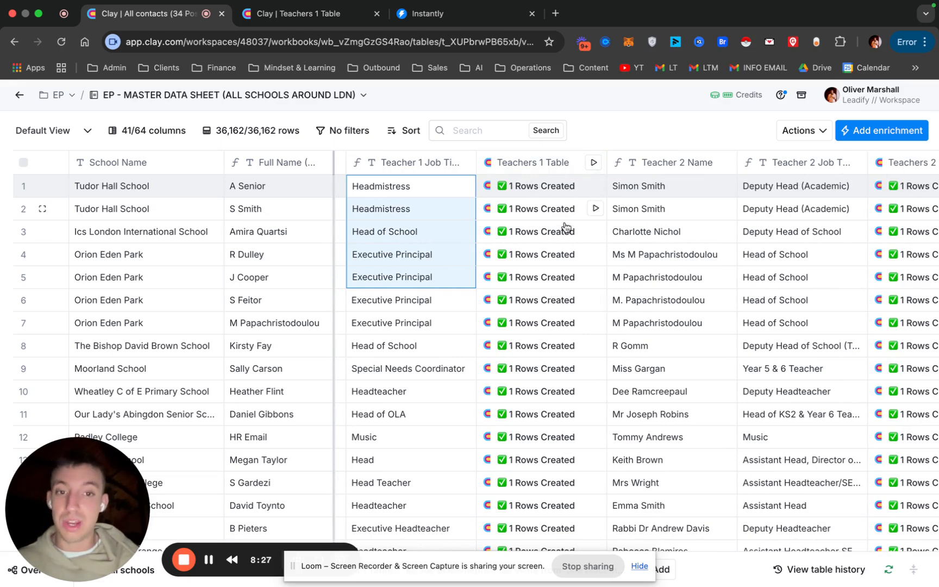
pyautogui.hscroll(5, 568, 243)
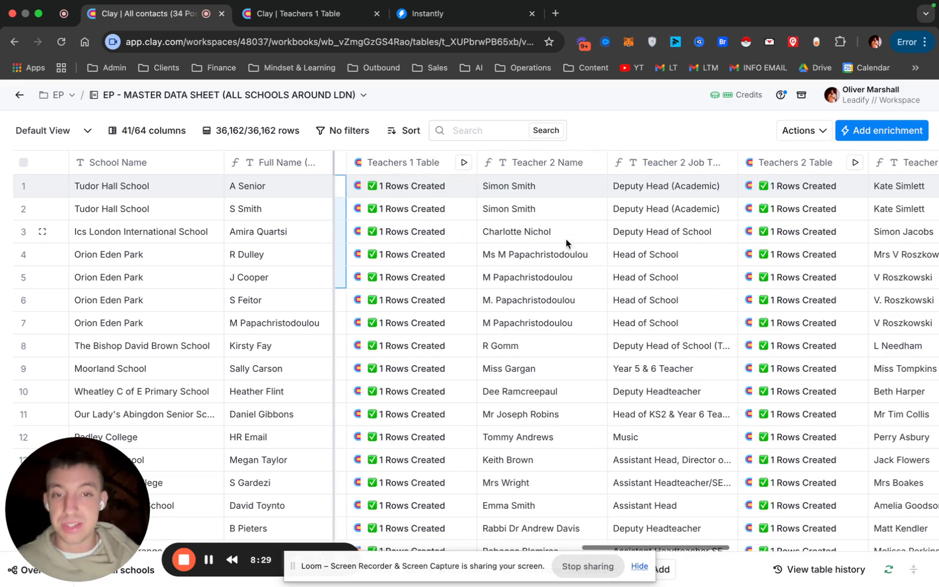
pyautogui.moveTo(528, 187); pyautogui.dragTo(530, 325)
pyautogui.moveTo(655, 185); pyautogui.dragTo(659, 293)
pyautogui.hscroll(5, 659, 293)
pyautogui.moveTo(614, 203); pyautogui.dragTo(619, 278)
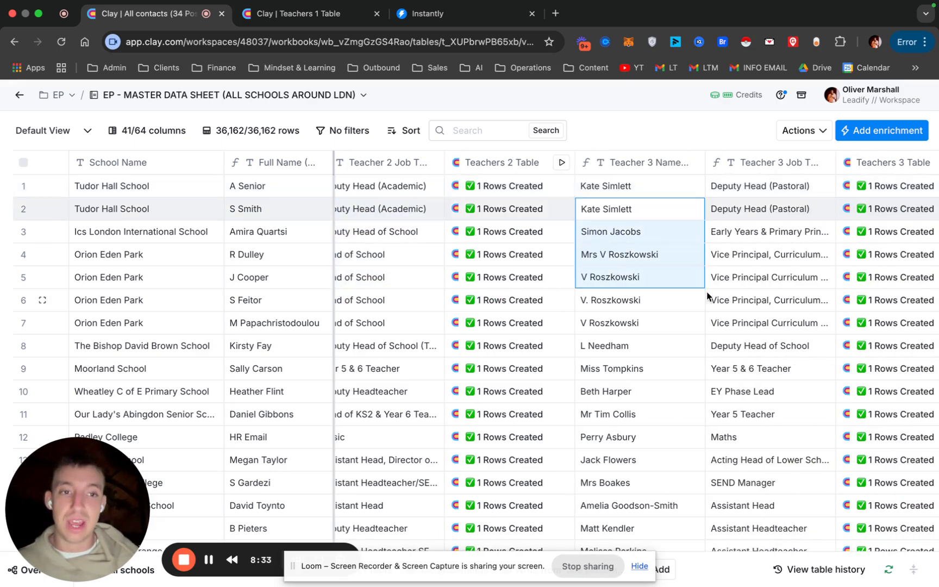
pyautogui.hscroll(3, 683, 243)
pyautogui.moveTo(658, 211); pyautogui.dragTo(654, 260)
pyautogui.hscroll(14, 654, 259)
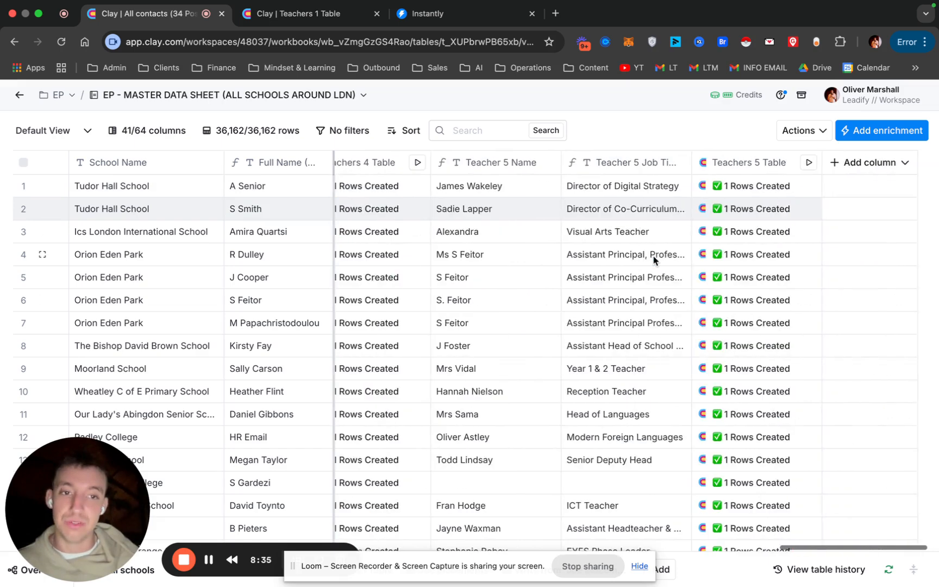
# Go back through the teacher columns to Teachers 1 Table and open that column's settings
pyautogui.hscroll(-17, 654, 261)
pyautogui.hscroll(4, 655, 261)
pyautogui.hscroll(-6, 655, 261)
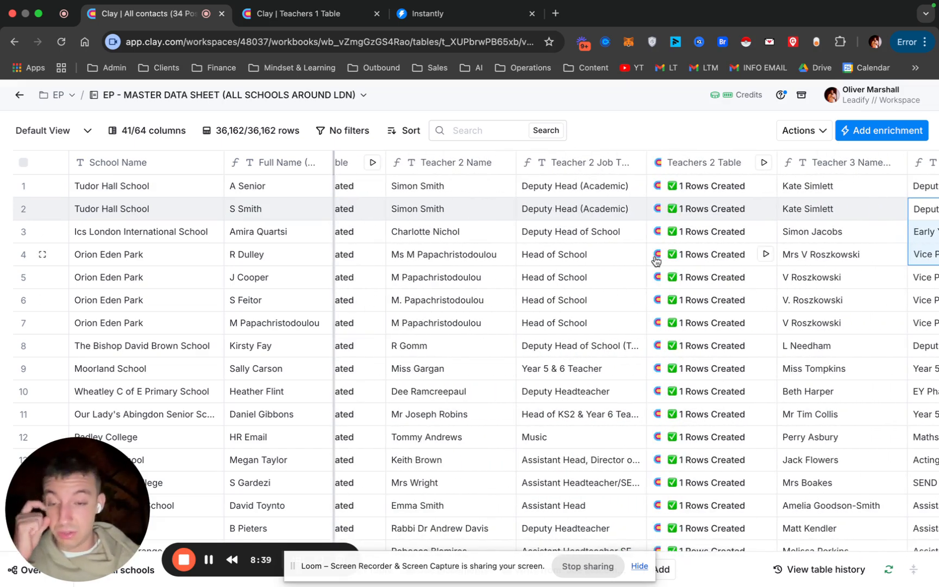
pyautogui.hscroll(5, 655, 259)
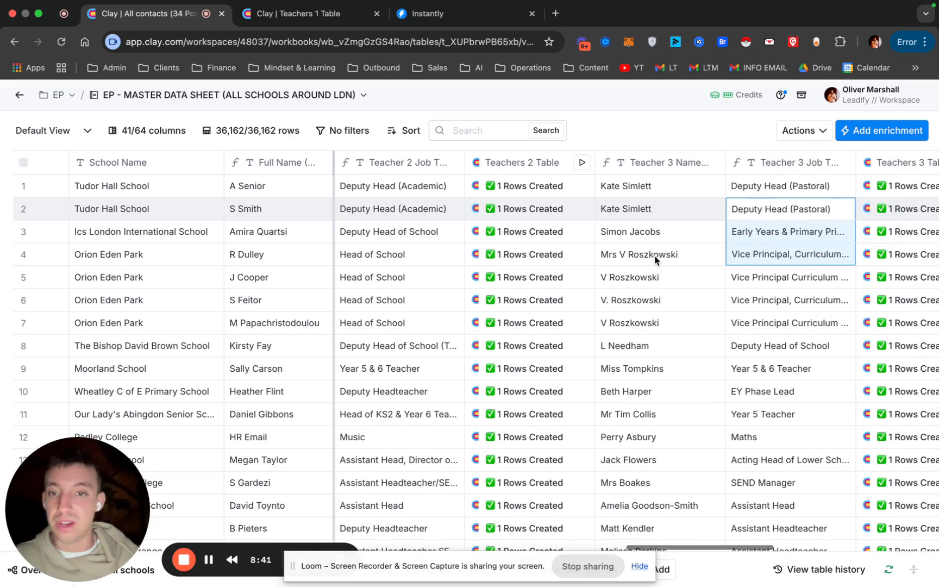
pyautogui.moveTo(83, 502); pyautogui.dragTo(102, 335)
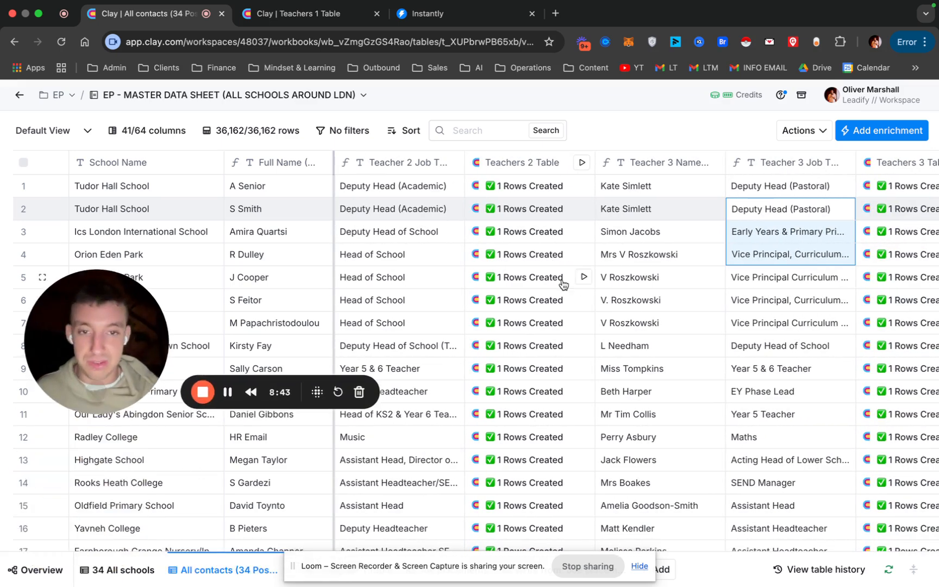
pyautogui.hscroll(-10, 541, 201)
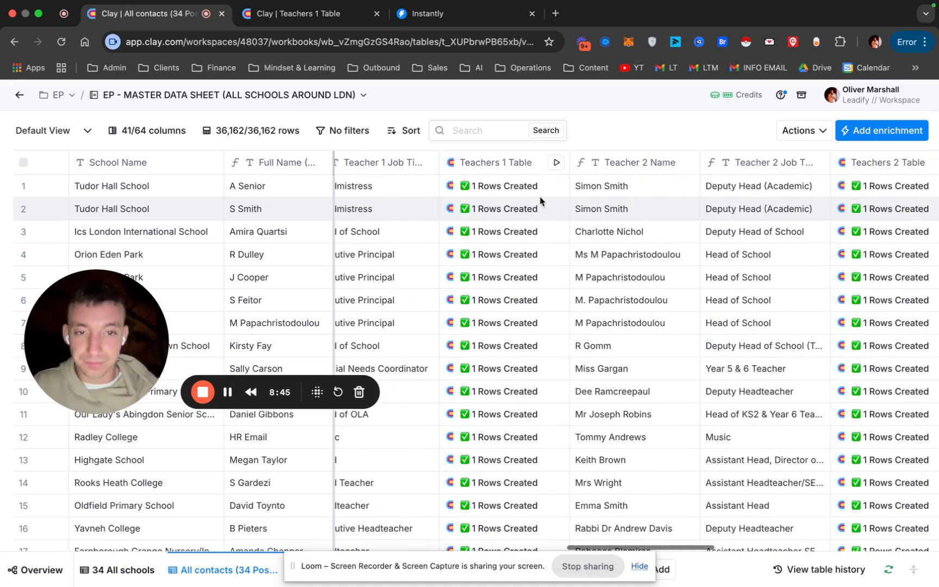
pyautogui.hscroll(-2, 540, 202)
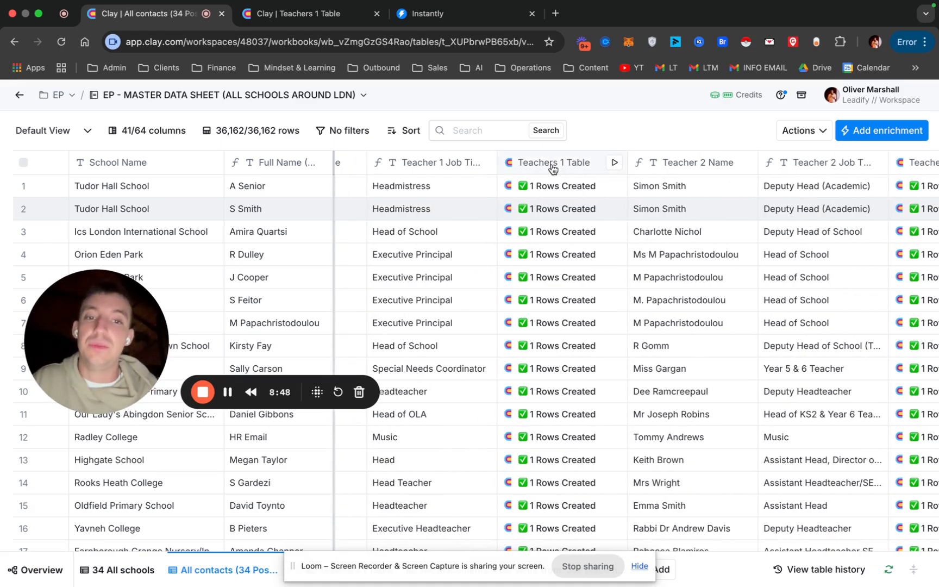
pyautogui.click(552, 163)
pyautogui.click(549, 216)
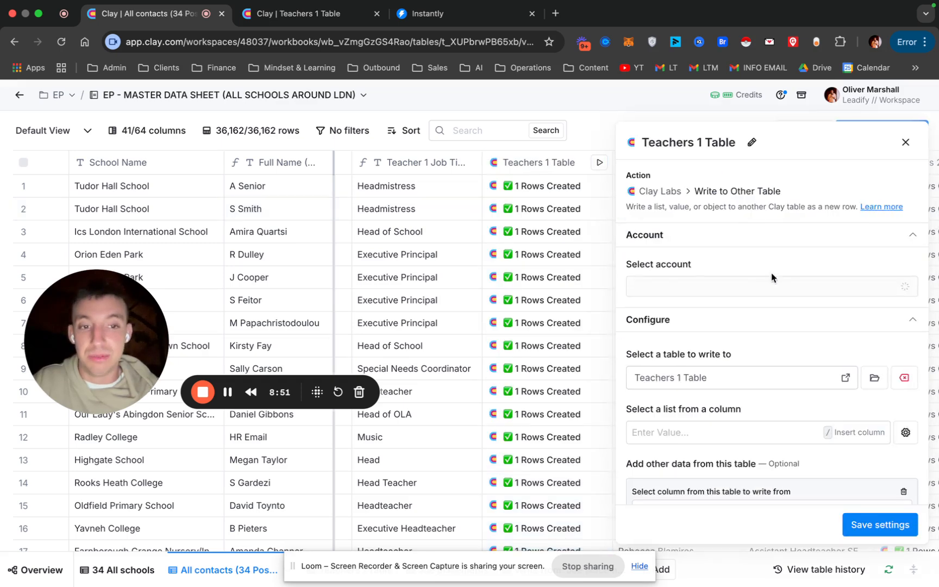
# Review the column mappings written to Teachers 1 Table, from Teacher 1 Name to School Name (MAIN), and close the settings without saving
pyautogui.scroll(-1, 771, 340)
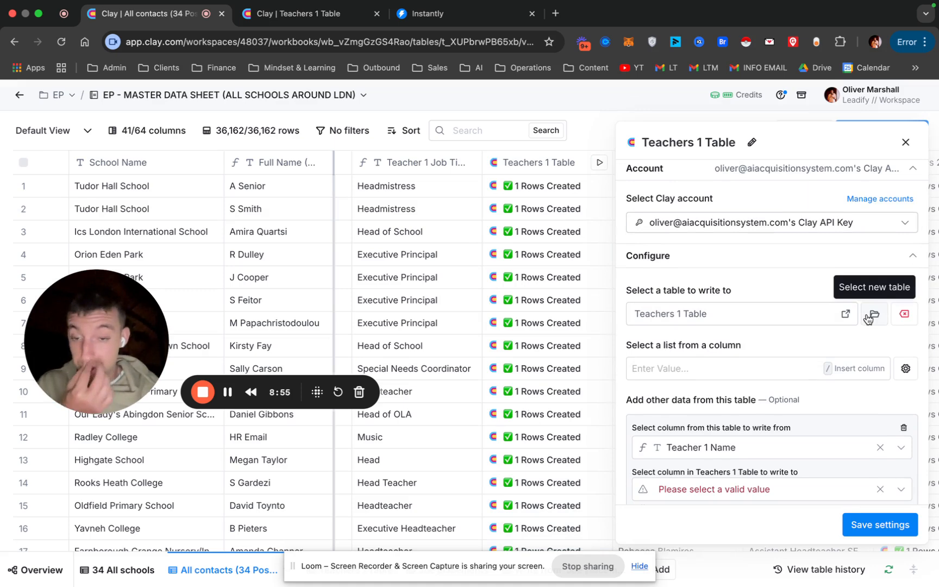
pyautogui.scroll(-2, 835, 352)
pyautogui.scroll(-5, 746, 408)
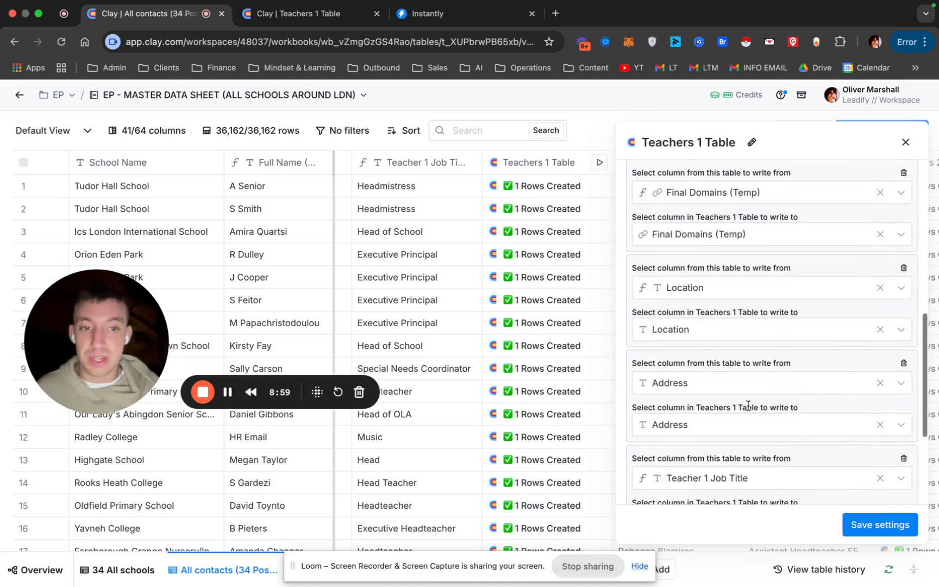
pyautogui.scroll(2, 749, 410)
pyautogui.moveTo(710, 238)
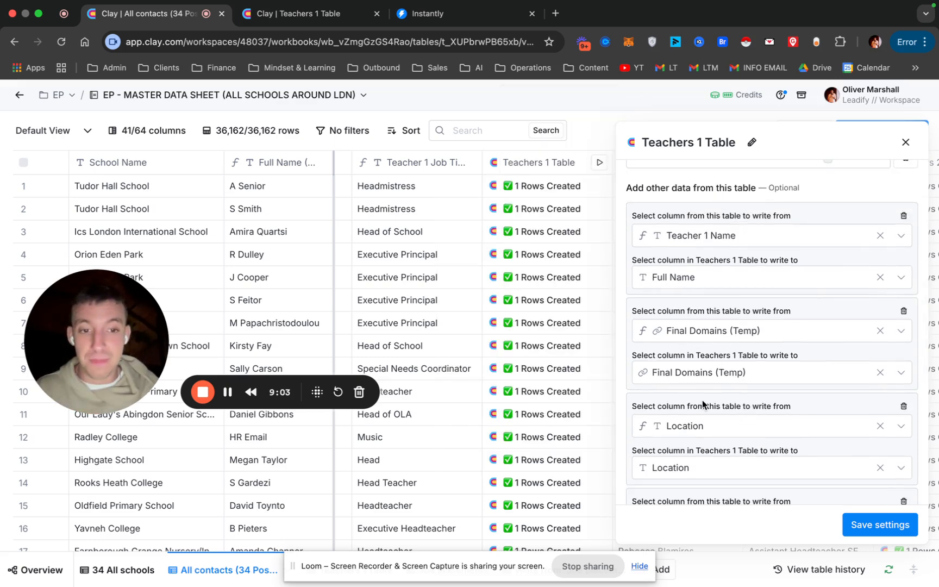
pyautogui.scroll(-8, 702, 402)
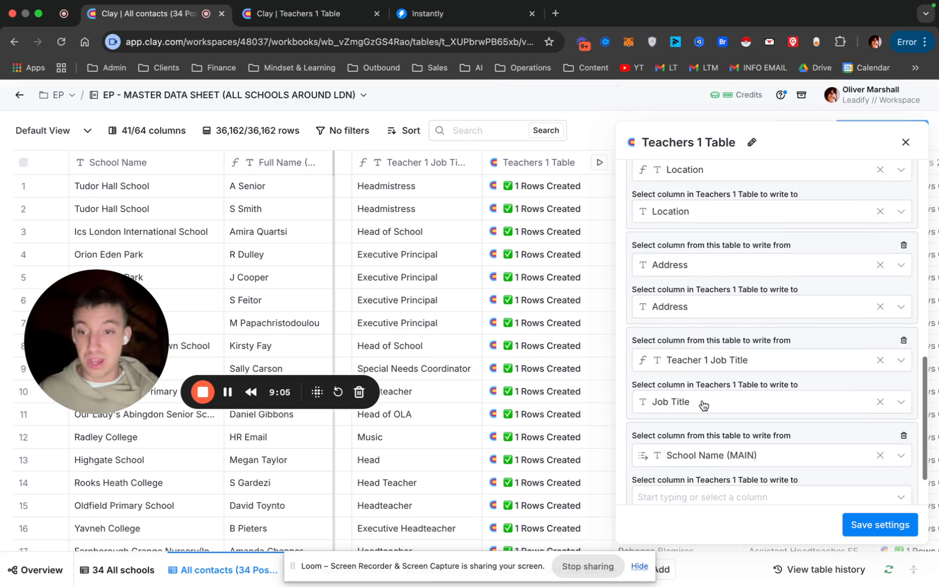
pyautogui.scroll(-3, 701, 401)
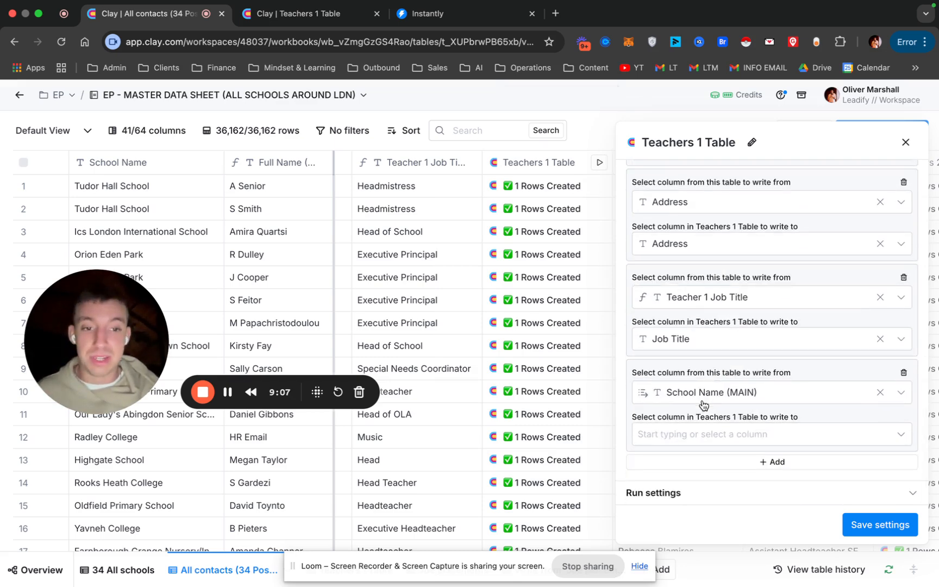
pyautogui.click(905, 143)
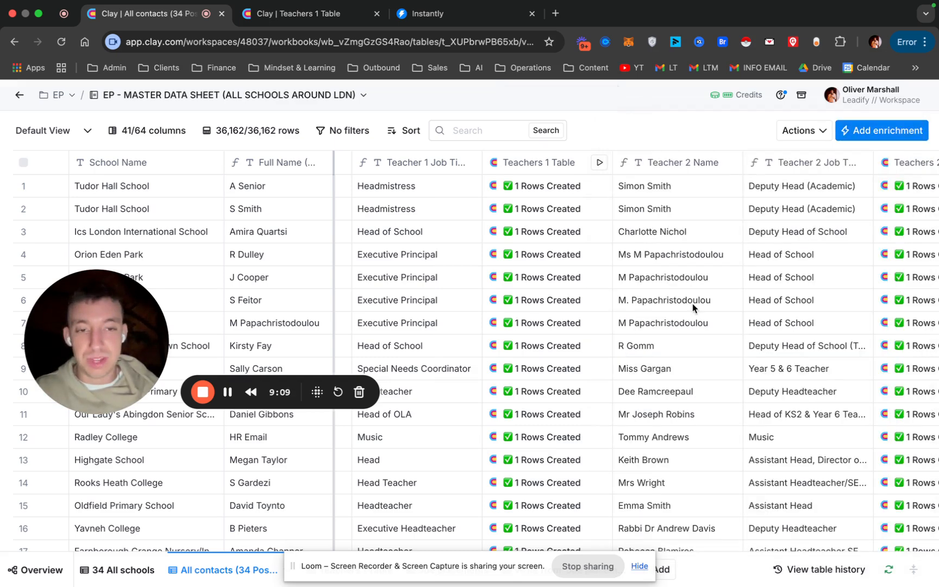
# Look past the Teachers 2 and Teachers 3 Table columns, then view Teachers 1 Table in the browser tab where it is already loaded
pyautogui.hscroll(5, 692, 304)
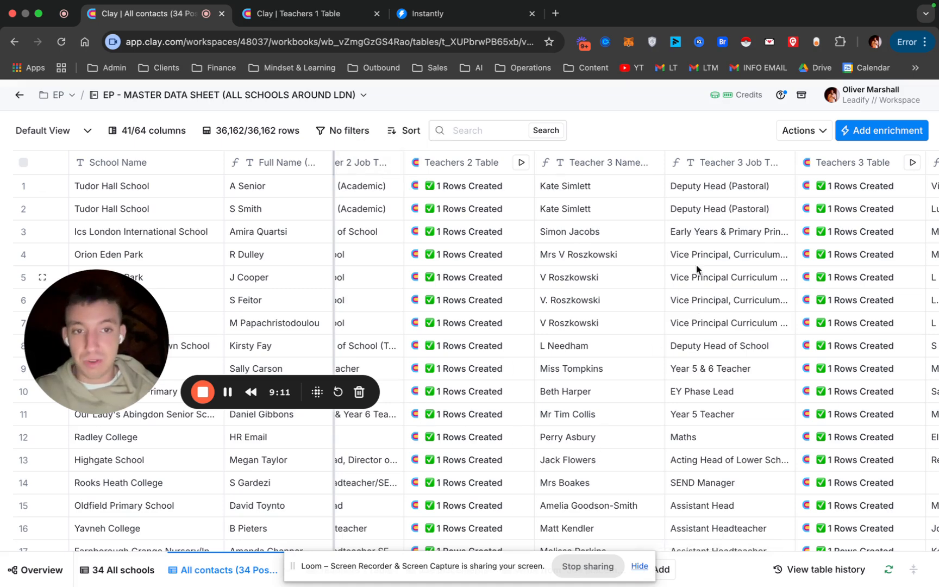
pyautogui.hscroll(5, 690, 269)
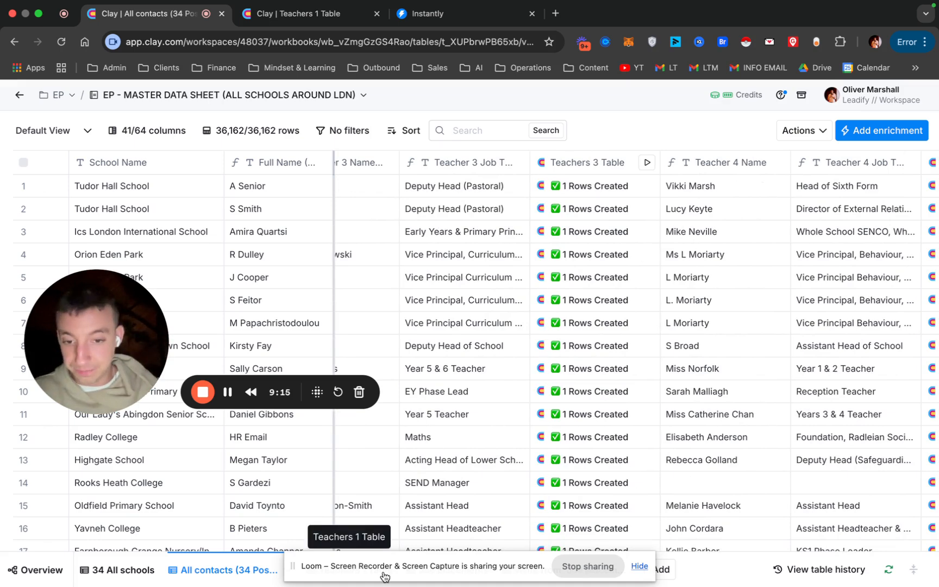
pyautogui.click(346, 571)
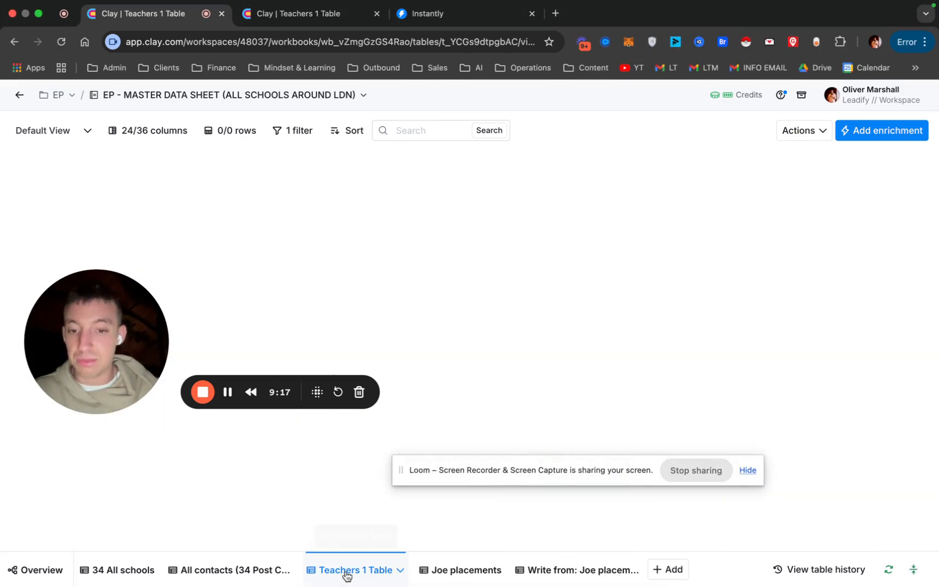
pyautogui.click(293, 18)
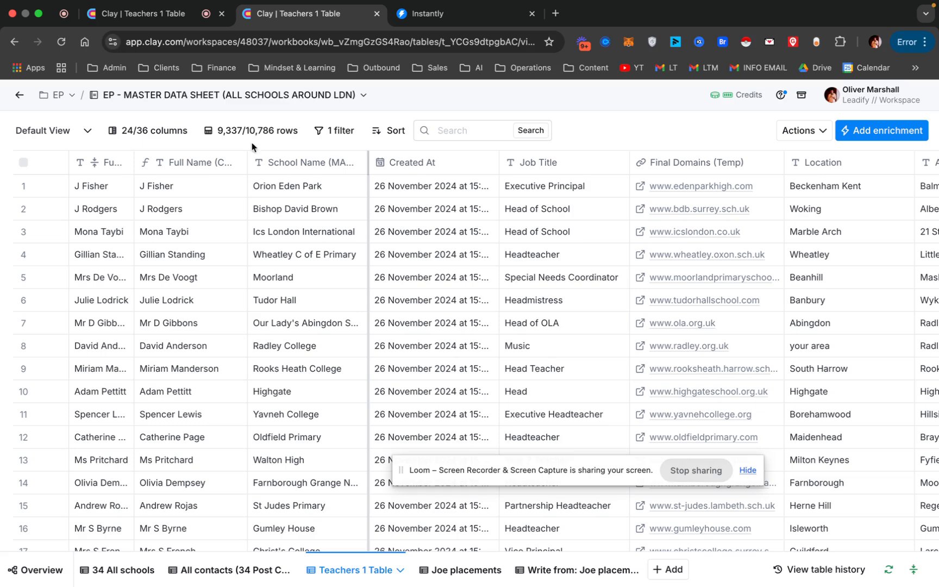
pyautogui.moveTo(492, 267); pyautogui.dragTo(539, 270)
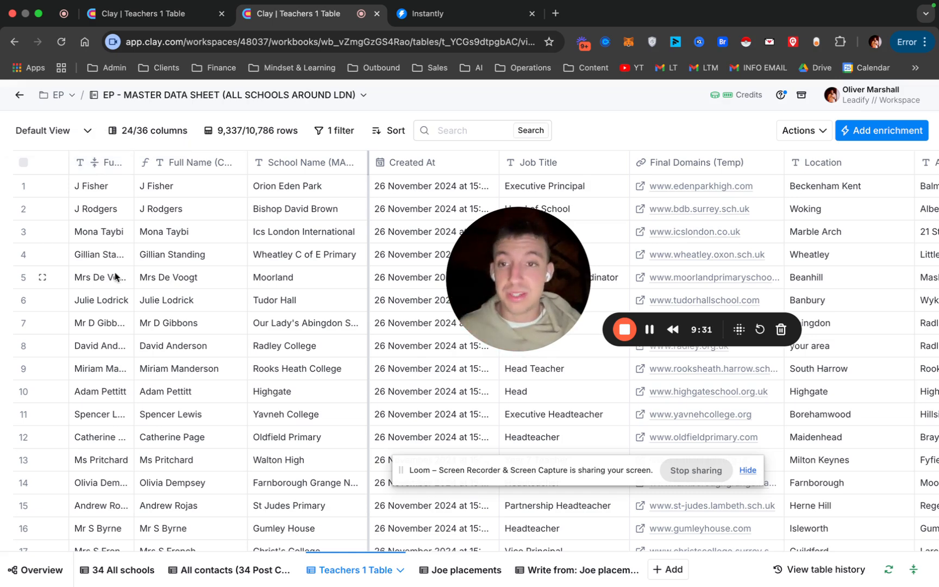
# Highlight sample cells in the school name, job title, domain and location columns of Teachers 1 Table
pyautogui.hscroll(3, 230, 318)
pyautogui.hscroll(3, 230, 317)
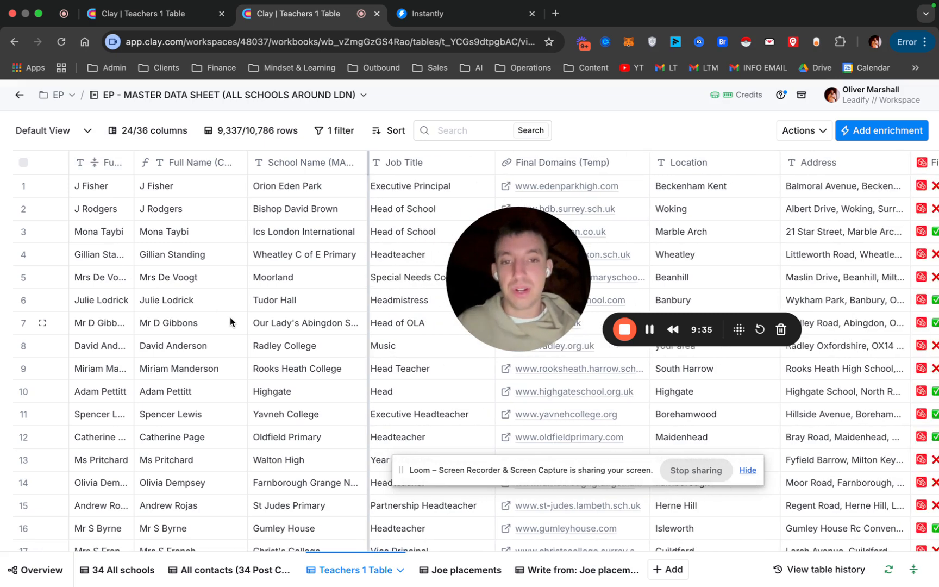
pyautogui.moveTo(304, 185); pyautogui.dragTo(304, 368)
pyautogui.moveTo(429, 209); pyautogui.dragTo(448, 359)
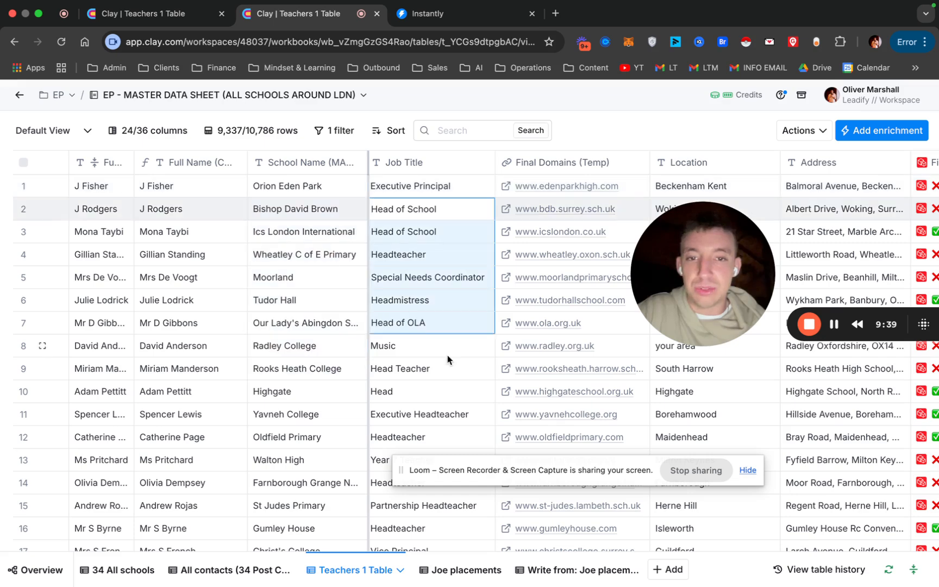
pyautogui.hscroll(4, 565, 291)
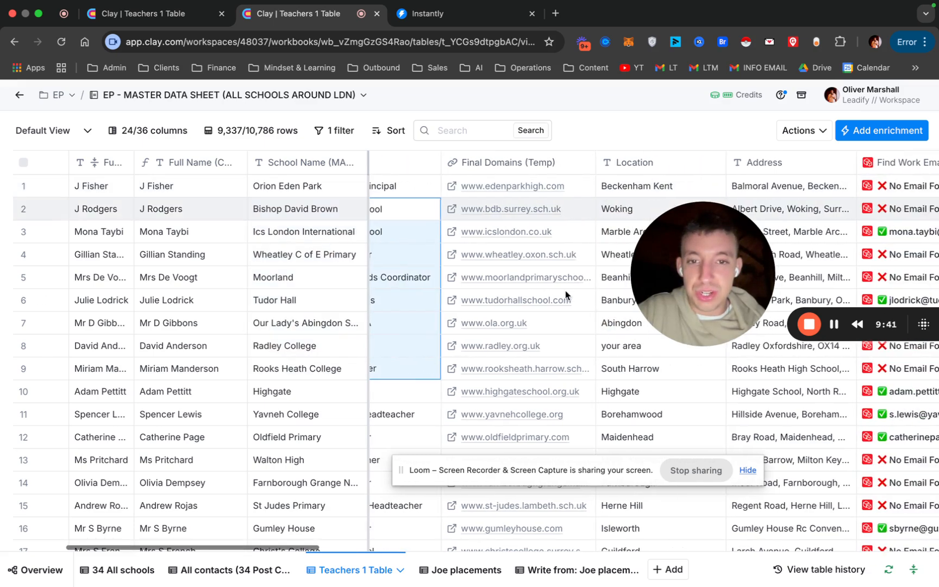
pyautogui.moveTo(462, 186); pyautogui.dragTo(465, 326)
pyautogui.hscroll(2, 562, 329)
pyautogui.moveTo(506, 208); pyautogui.dragTo(499, 299)
# Examine the sequence of Find Work Email and Validate Email columns and how each attempt follows the previous one
pyautogui.hscroll(4, 499, 298)
pyautogui.hscroll(4, 496, 266)
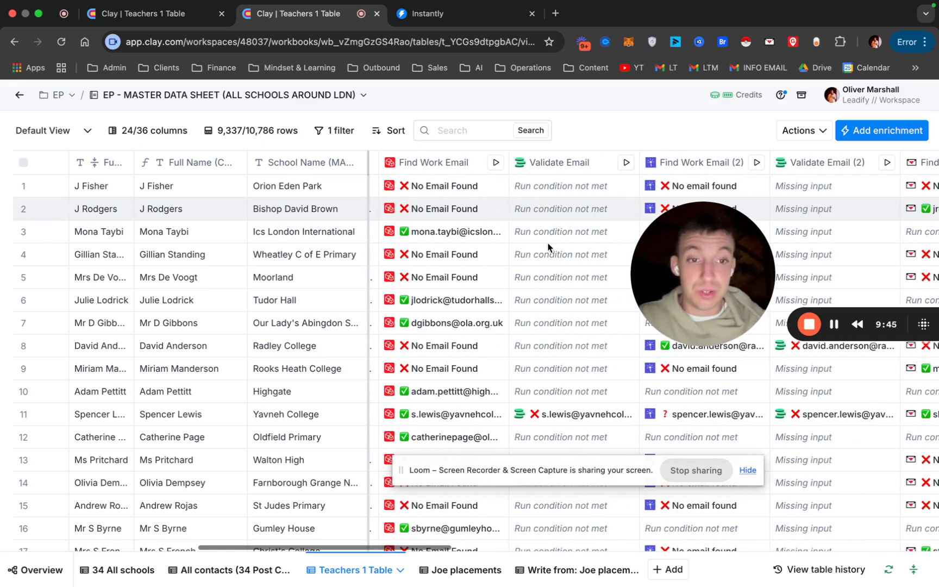
pyautogui.hscroll(4, 494, 256)
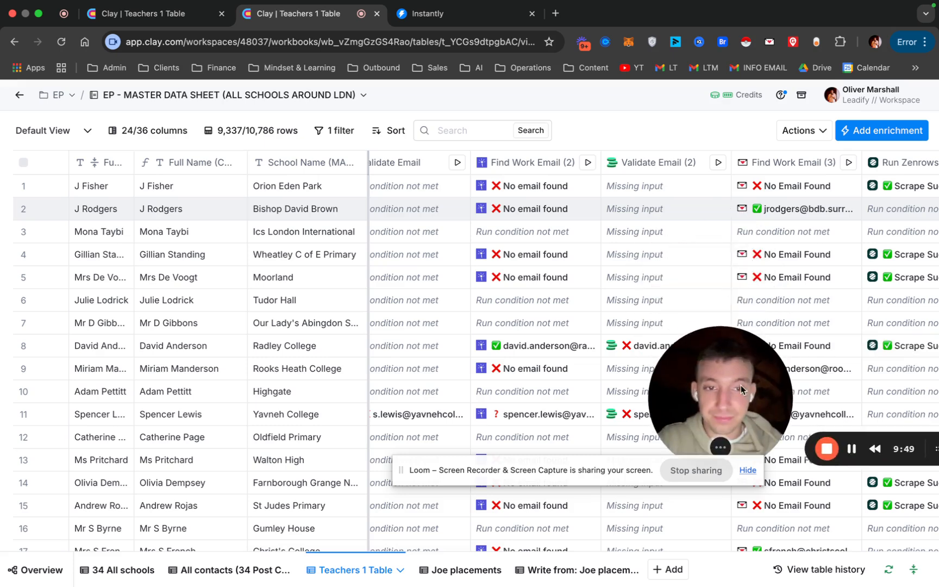
pyautogui.hscroll(-8, 555, 276)
pyautogui.hscroll(6, 555, 278)
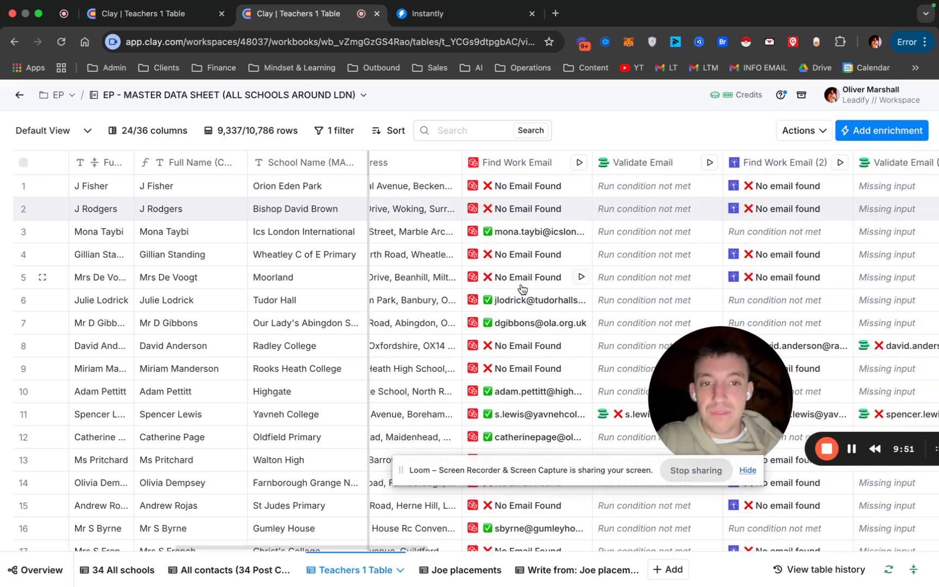
pyautogui.hscroll(9, 543, 304)
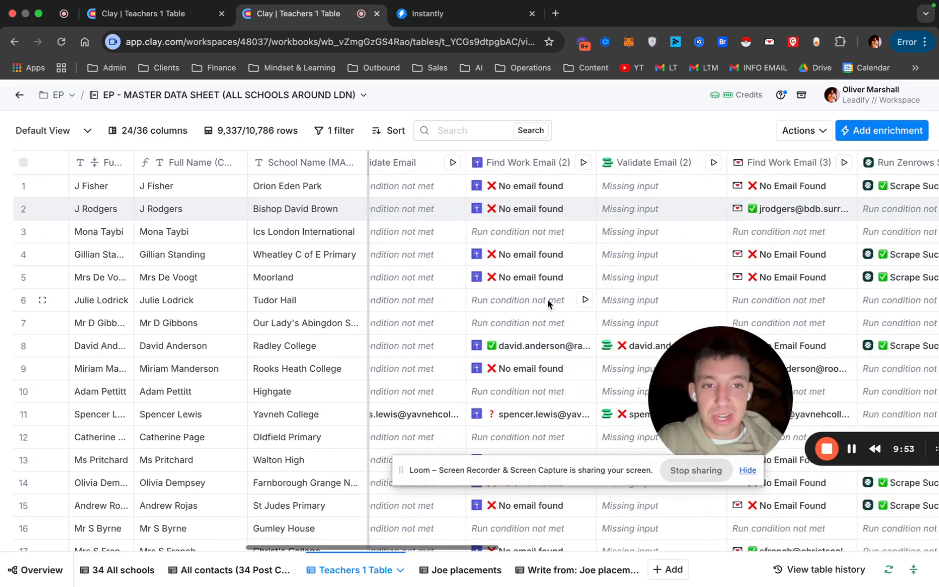
pyautogui.hscroll(4, 578, 228)
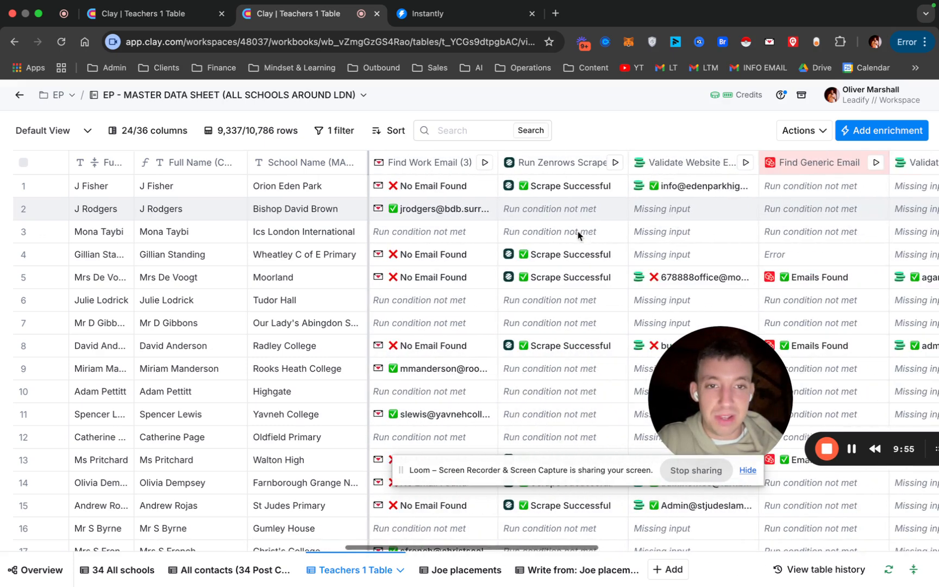
pyautogui.hscroll(-8, 569, 273)
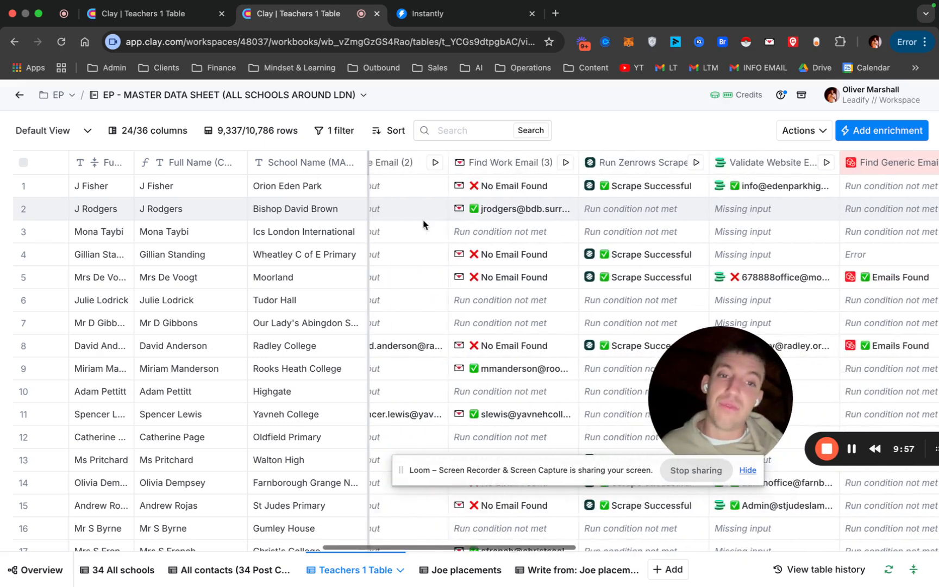
pyautogui.hscroll(3, 484, 218)
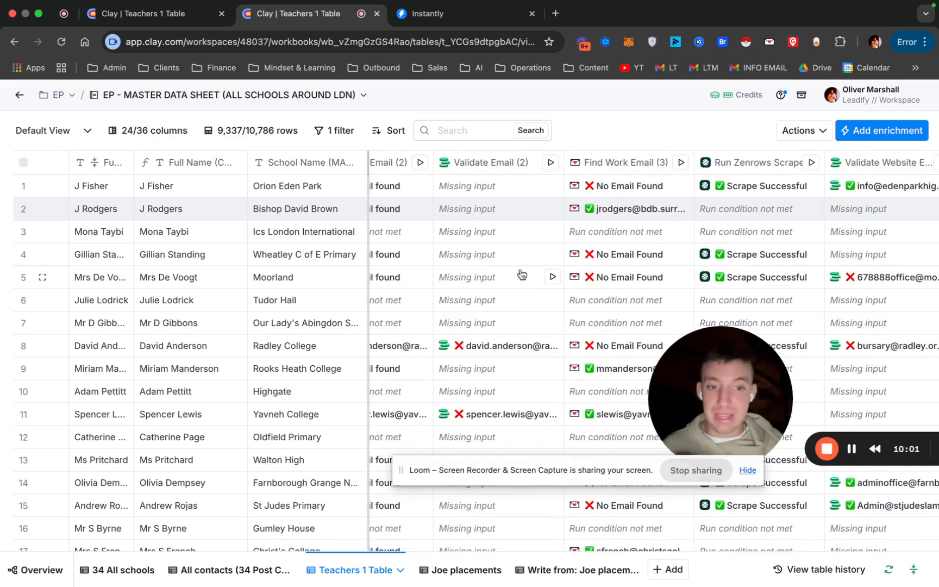
pyautogui.hscroll(-3, 522, 275)
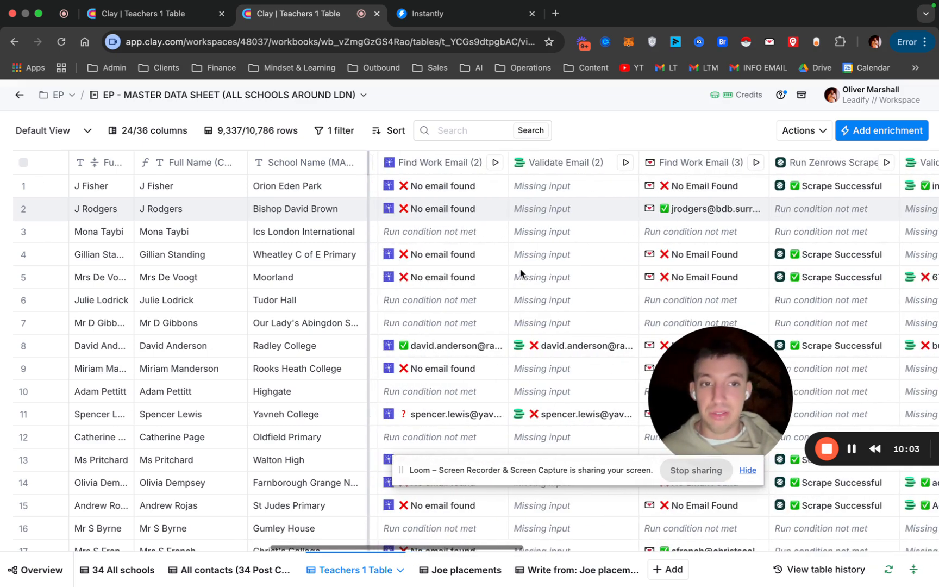
pyautogui.hscroll(3, 649, 220)
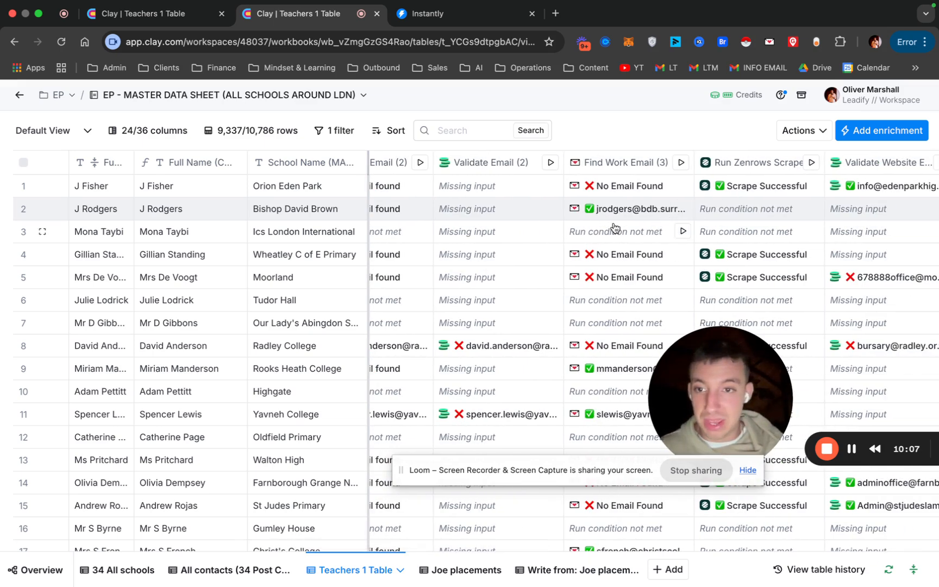
# Return to the Final Domains (Temp) column and select the second row's domain cell
pyautogui.hscroll(-5, 615, 227)
pyautogui.hscroll(2, 543, 204)
pyautogui.click(554, 210)
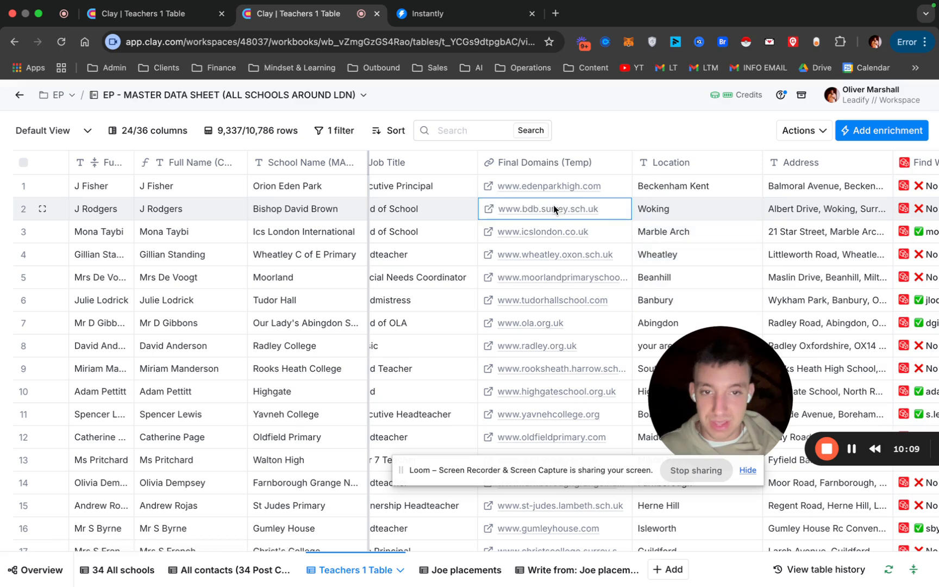
# Examine the Zenrows scrape, website email validation, generic email search and Final Valid Emails columns
pyautogui.hscroll(3, 581, 213)
pyautogui.hscroll(10, 579, 212)
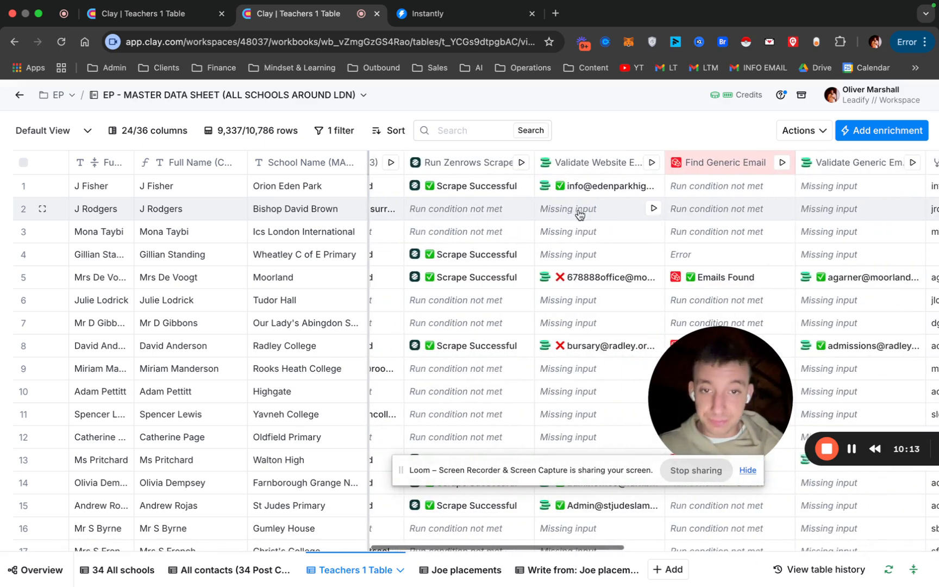
pyautogui.hscroll(2, 579, 213)
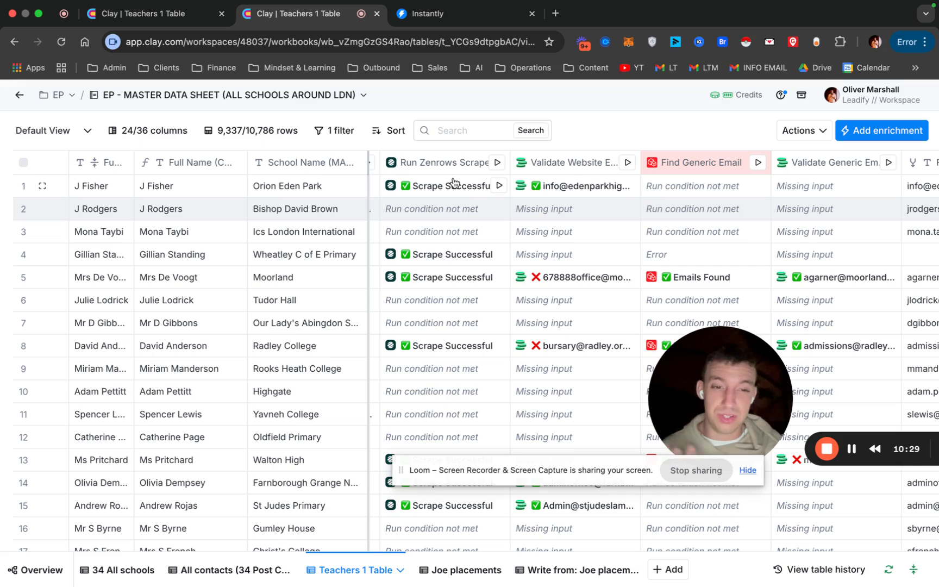
pyautogui.hscroll(10, 456, 189)
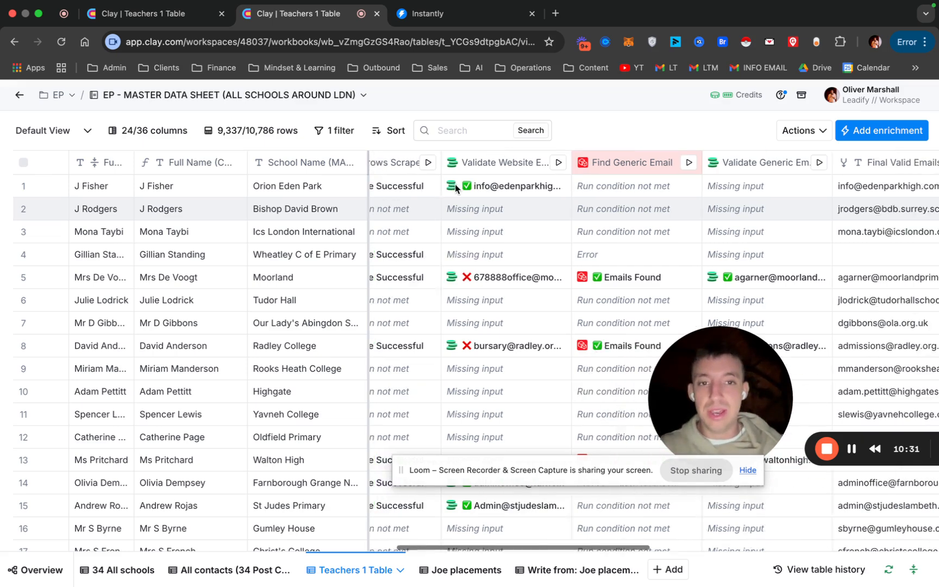
pyautogui.hscroll(-5, 491, 224)
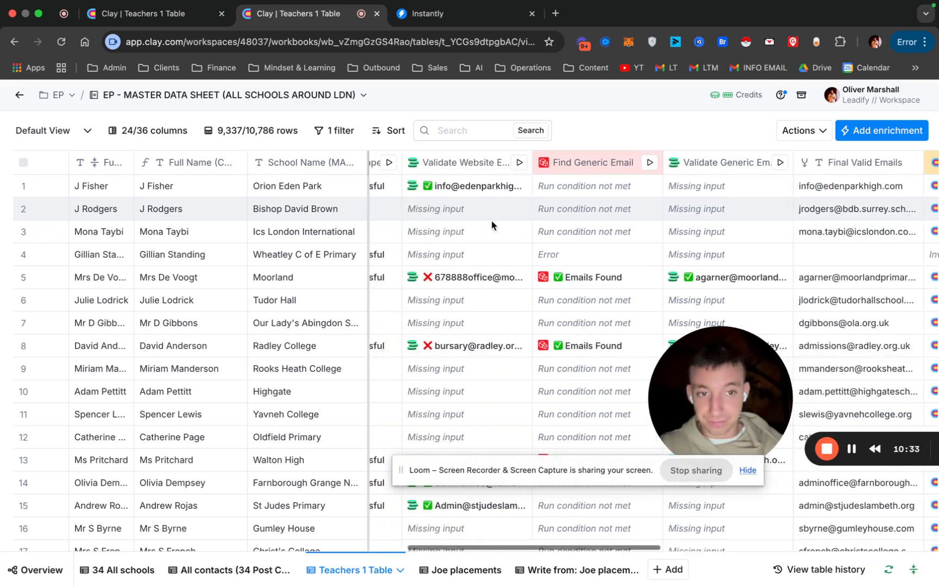
pyautogui.hscroll(-7, 531, 251)
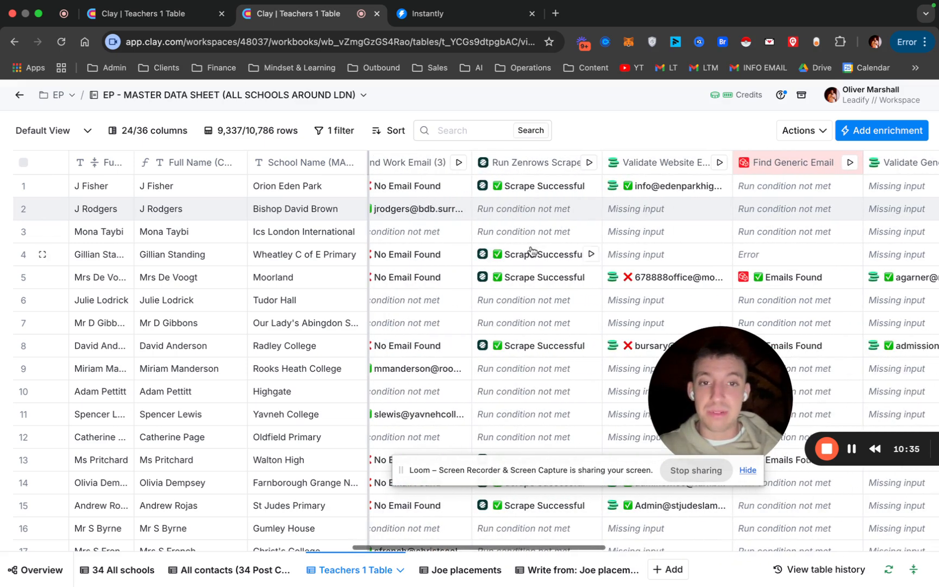
# Open the Find Generic Email column's settings, review its Prospeo account, company domain input and run settings, and close them
pyautogui.hscroll(6, 598, 217)
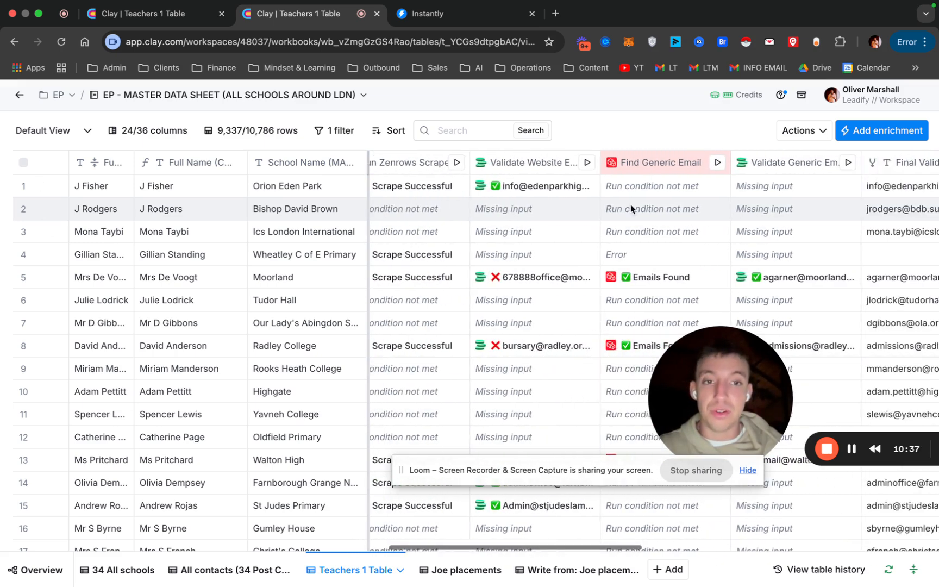
pyautogui.hscroll(1, 689, 200)
pyautogui.hscroll(6, 689, 199)
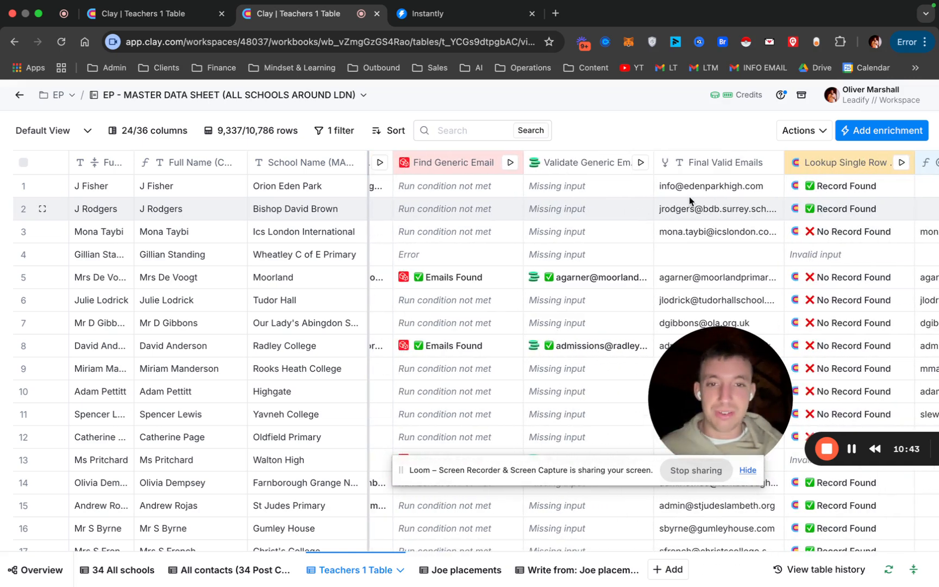
pyautogui.click(456, 163)
pyautogui.click(568, 219)
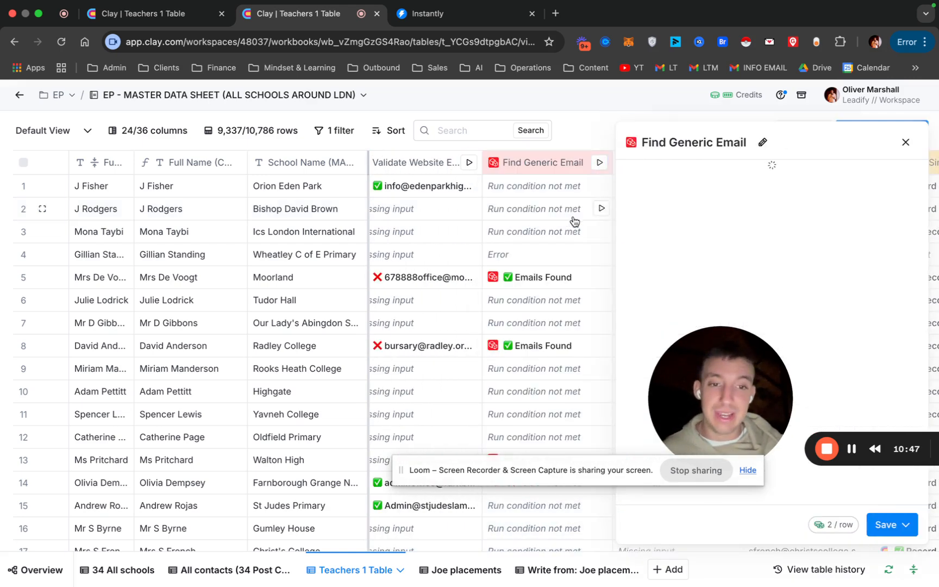
pyautogui.moveTo(718, 360); pyautogui.dragTo(345, 321)
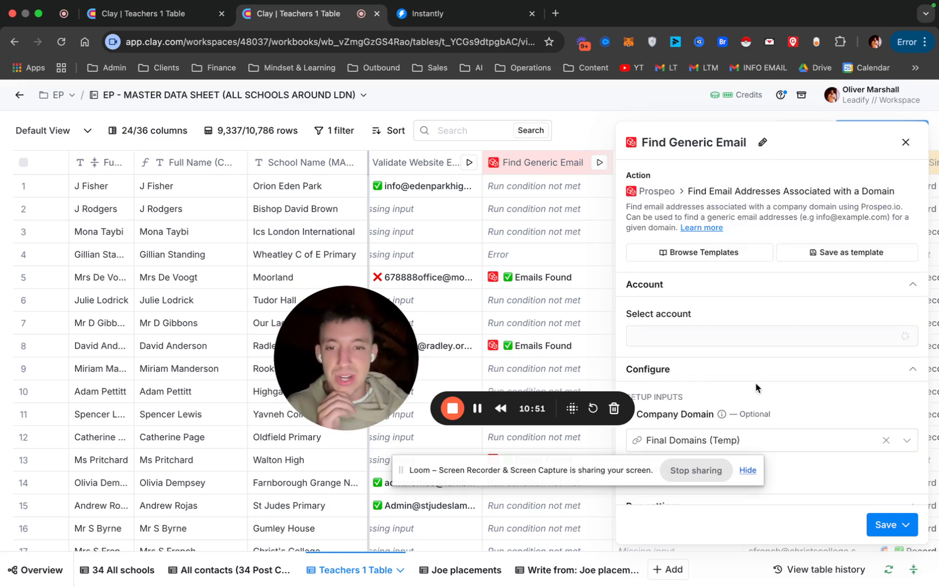
pyautogui.scroll(-3, 756, 386)
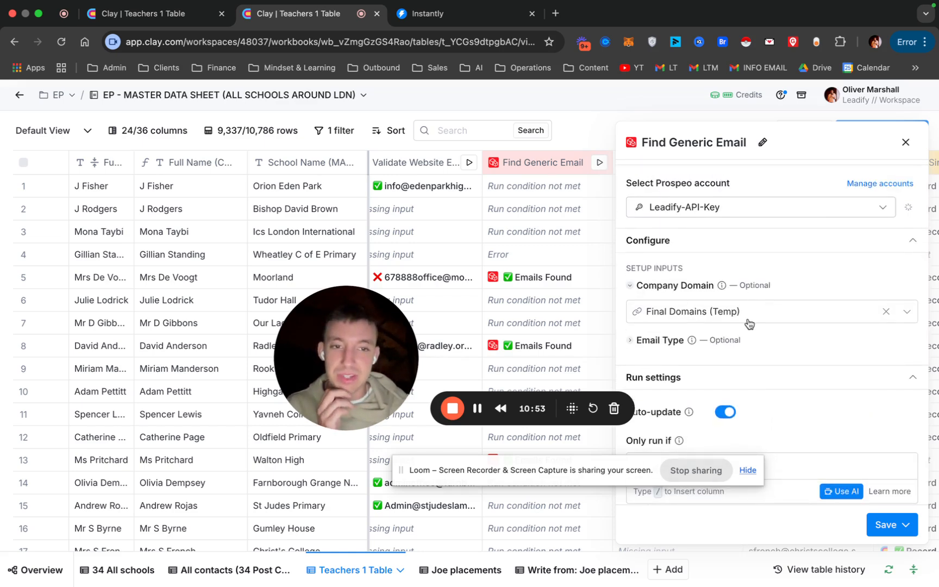
pyautogui.click(906, 144)
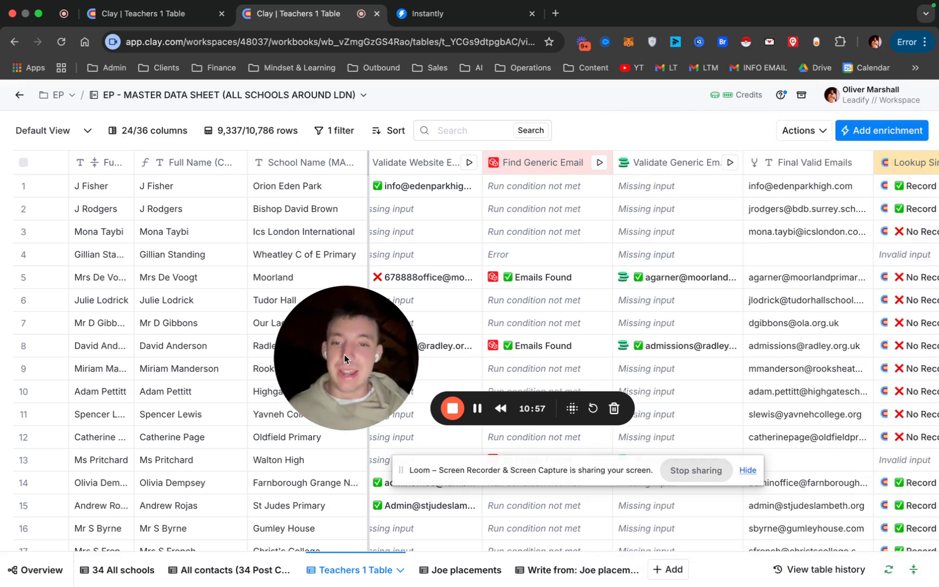
# Open row 5's Find Generic Email cell details, expand results 0, 1 and 2 to inspect the emails, and close the details
pyautogui.moveTo(344, 355); pyautogui.dragTo(221, 401)
pyautogui.click(533, 281)
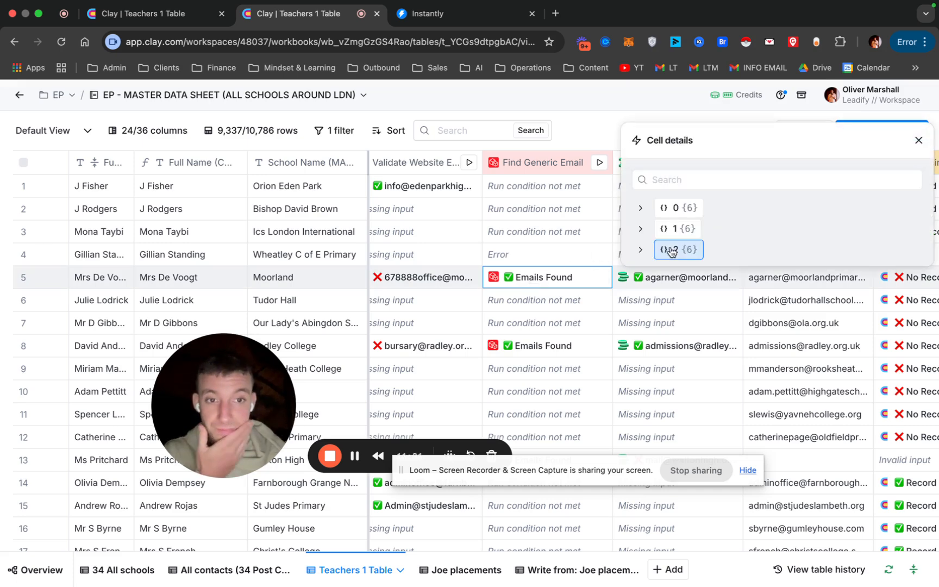
pyautogui.click(641, 208)
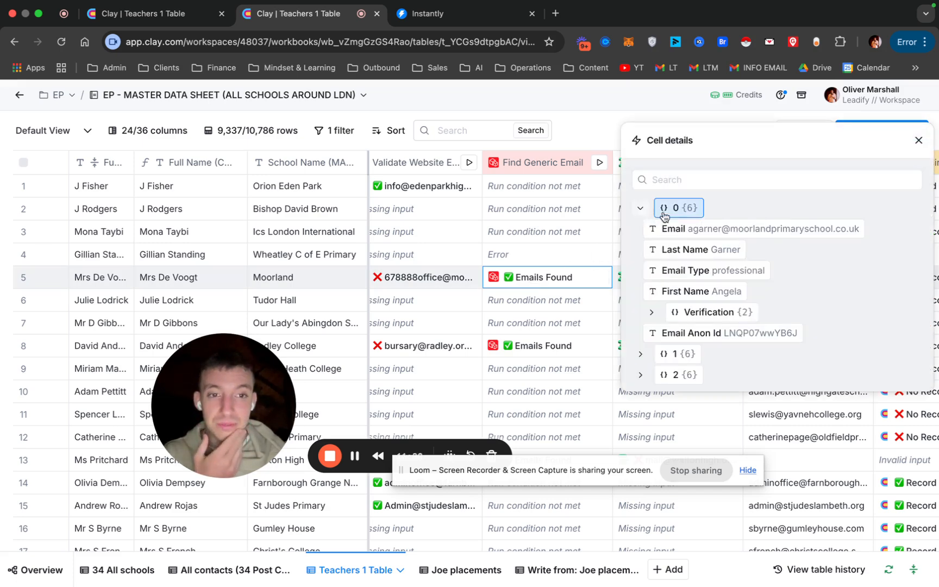
pyautogui.click(641, 353)
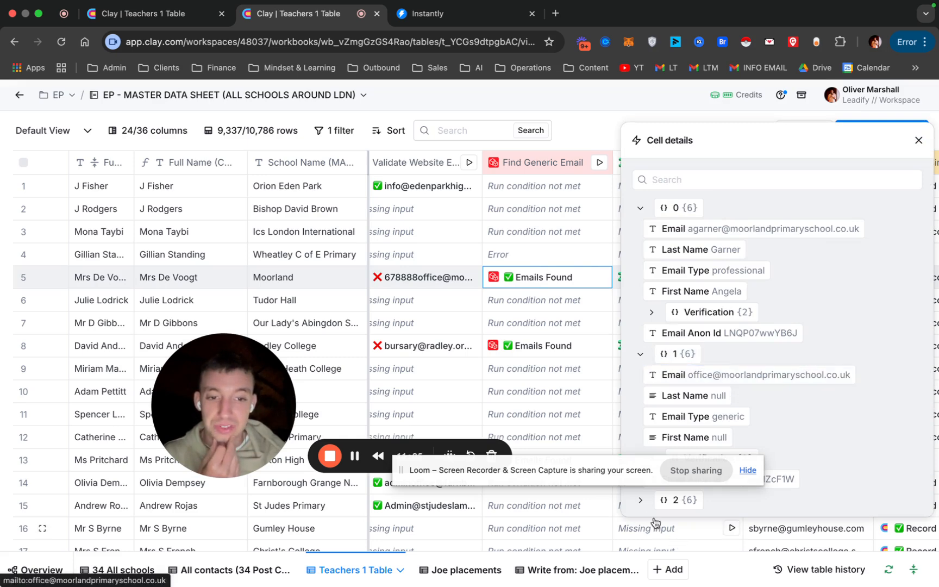
pyautogui.click(642, 500)
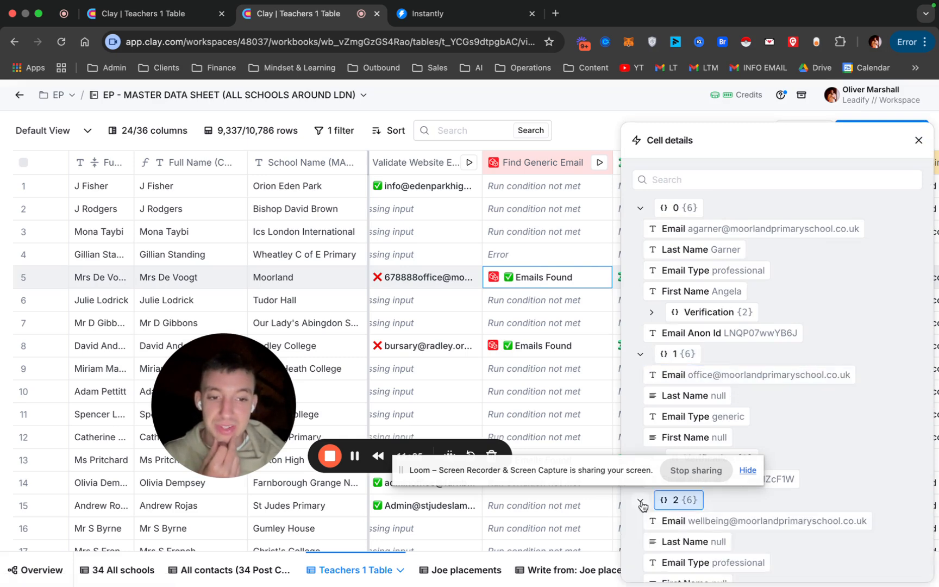
pyautogui.click(918, 140)
pyautogui.moveTo(216, 406); pyautogui.dragTo(150, 432)
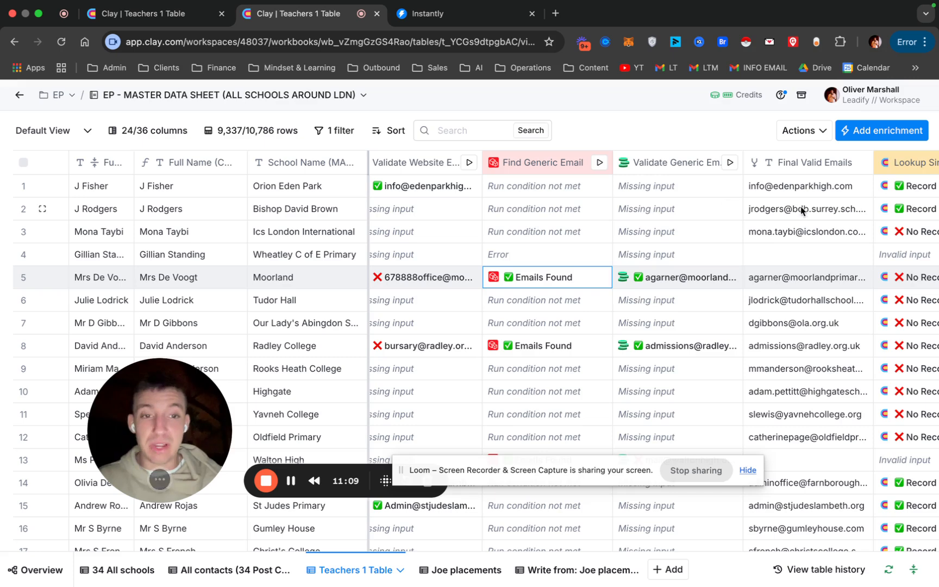
# Examine the email waterfall from Find Work Email (3) through the Zenrows scrape, website email validation and generic email search columns
pyautogui.hscroll(3, 538, 326)
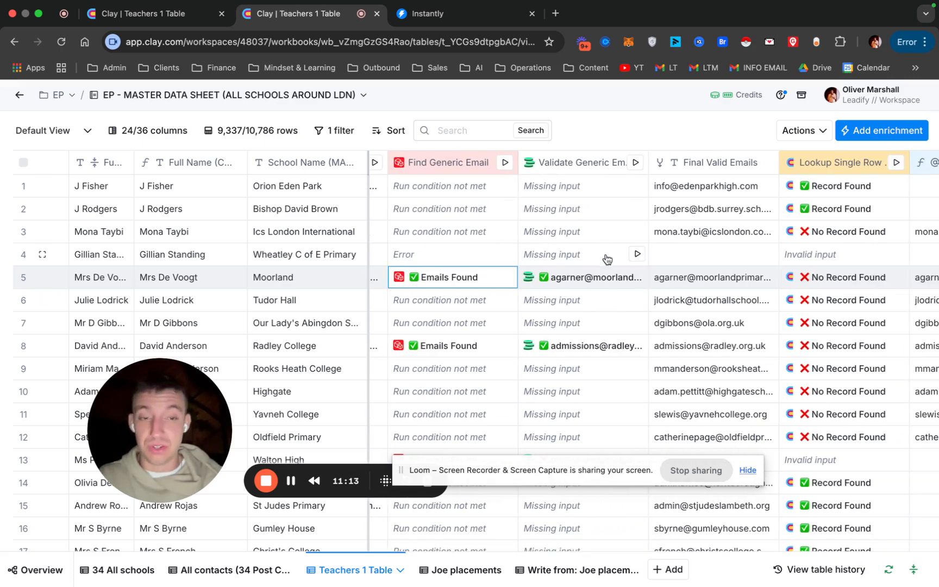
pyautogui.hscroll(3, 614, 218)
pyautogui.hscroll(-10, 474, 191)
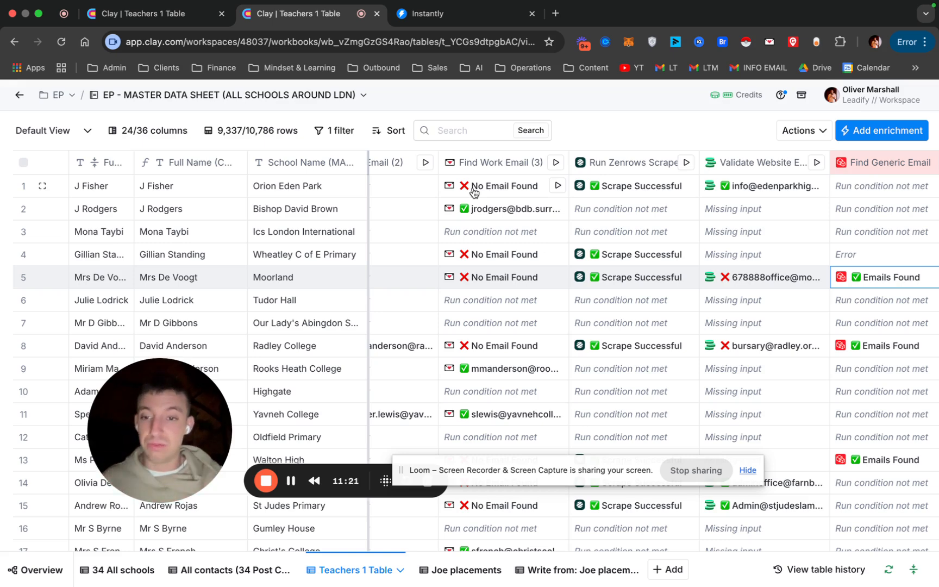
pyautogui.hscroll(4, 473, 190)
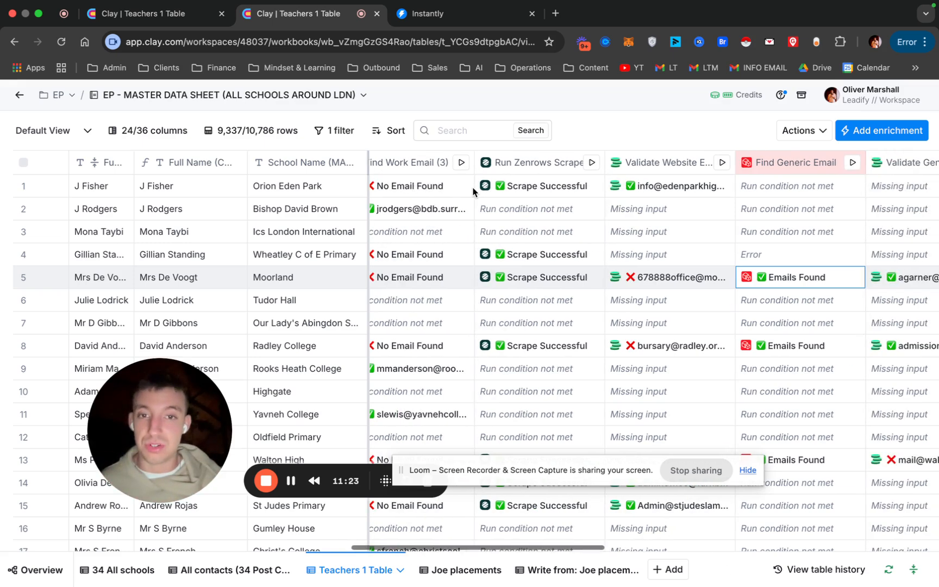
pyautogui.hscroll(3, 474, 190)
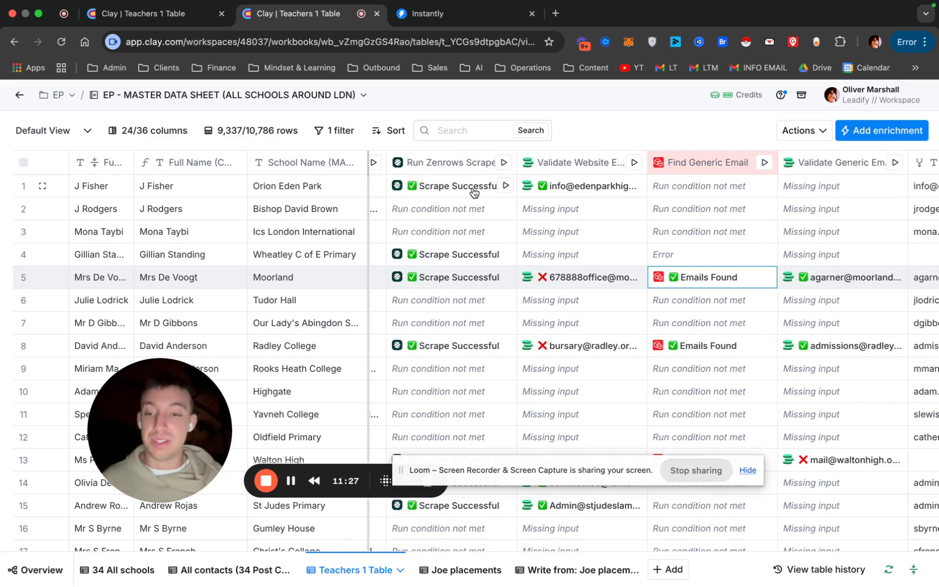
pyautogui.hscroll(3, 475, 190)
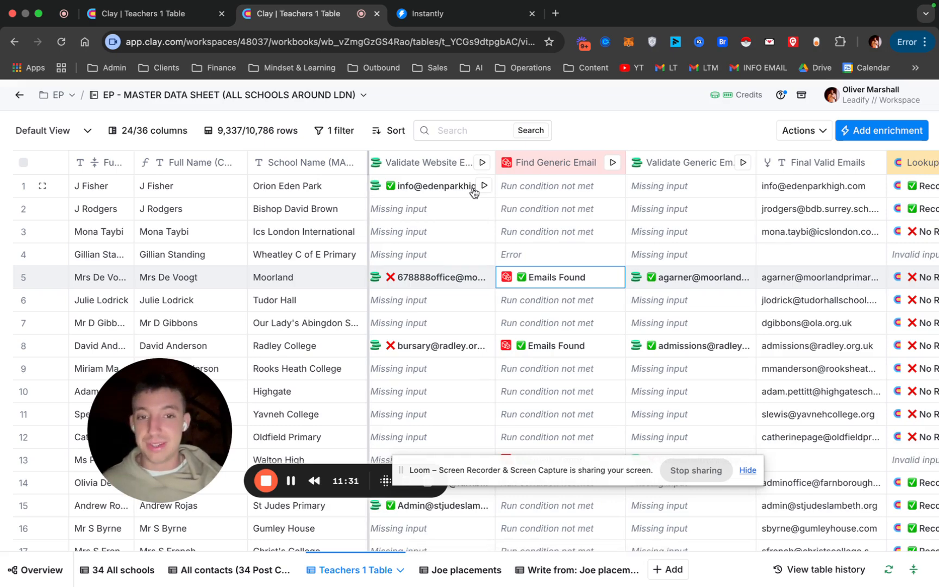
pyautogui.hscroll(3, 474, 190)
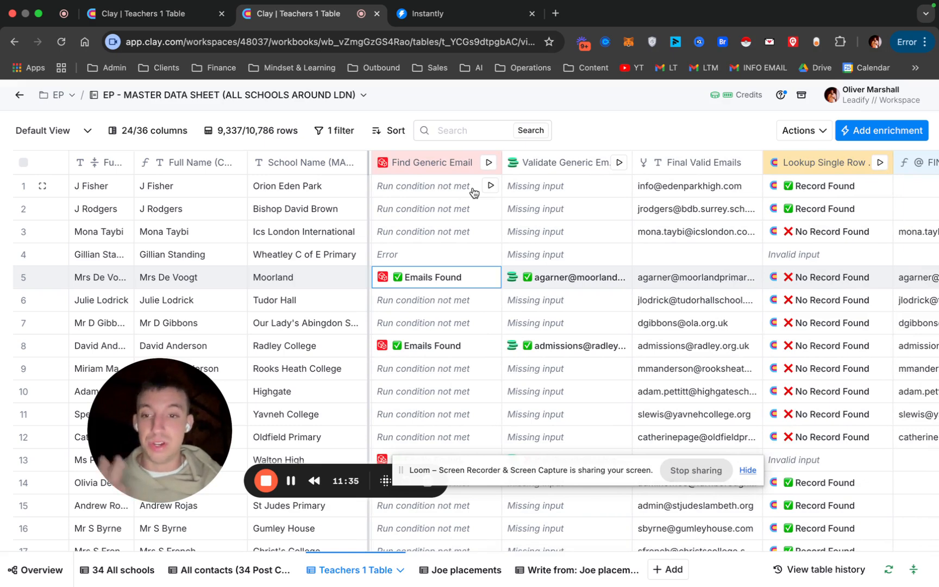
# Highlight the Final Valid Emails cells in rows 1 to 7 and select the one in row 9
pyautogui.hscroll(2, 474, 191)
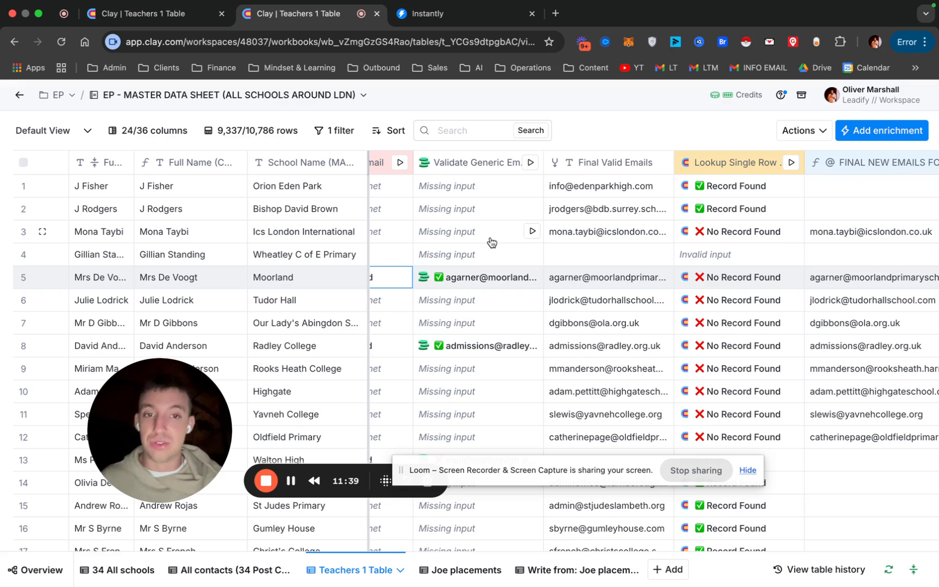
pyautogui.hscroll(1, 515, 250)
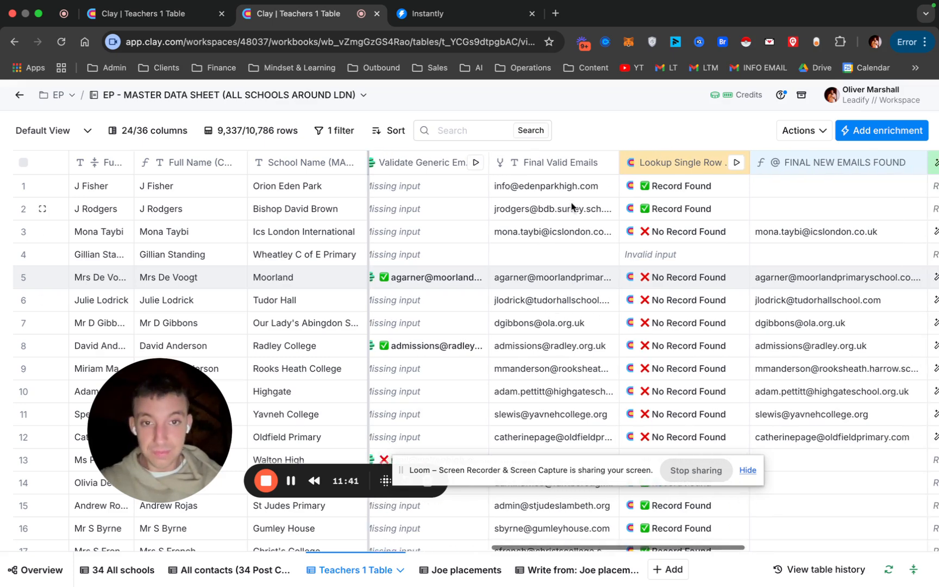
pyautogui.moveTo(547, 186); pyautogui.dragTo(543, 323)
pyautogui.click(542, 371)
# Examine how the Lookup Single Row results relate to the FINAL NEW EMAILS FOUND values across the first 40 rows
pyautogui.hscroll(2, 542, 371)
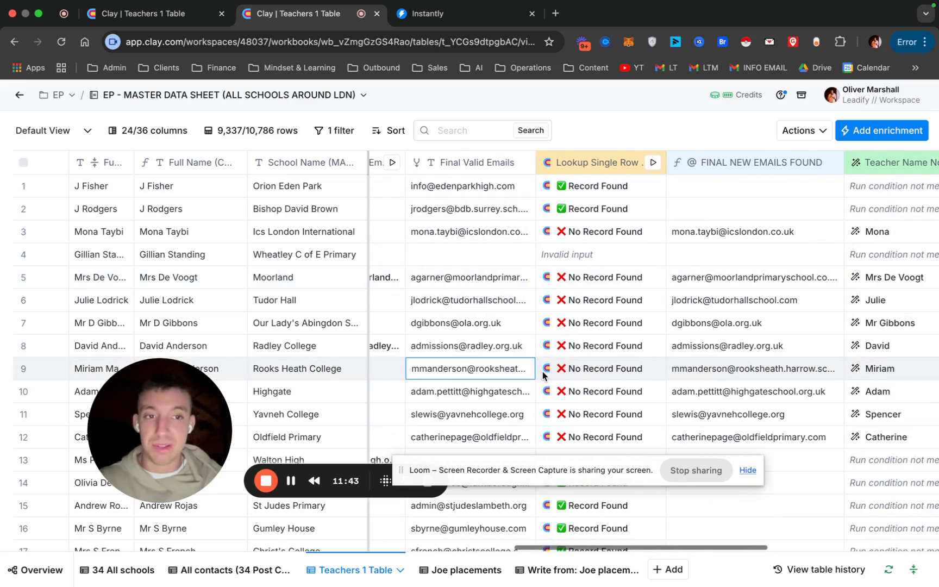
pyautogui.hscroll(1, 542, 371)
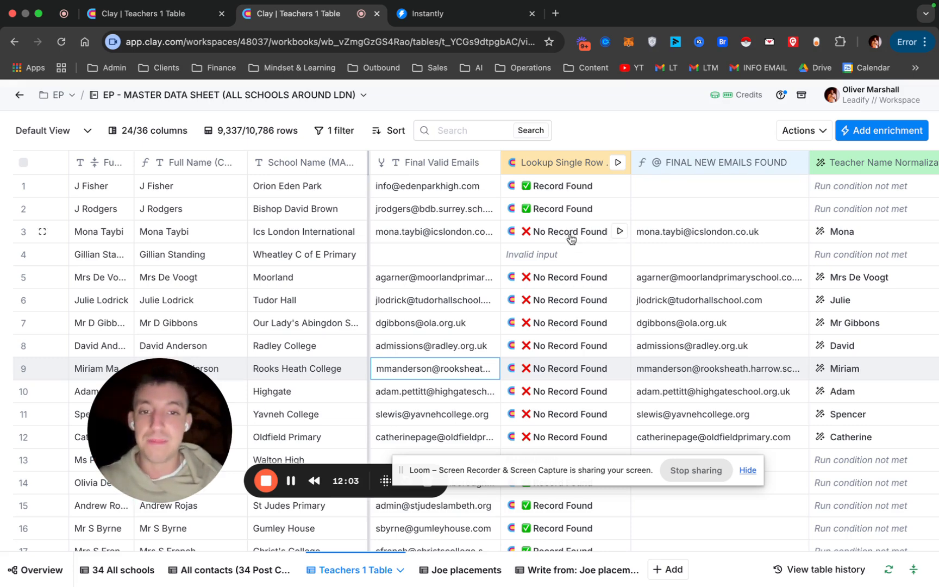
pyautogui.scroll(-3, 570, 238)
pyautogui.scroll(2, 566, 180)
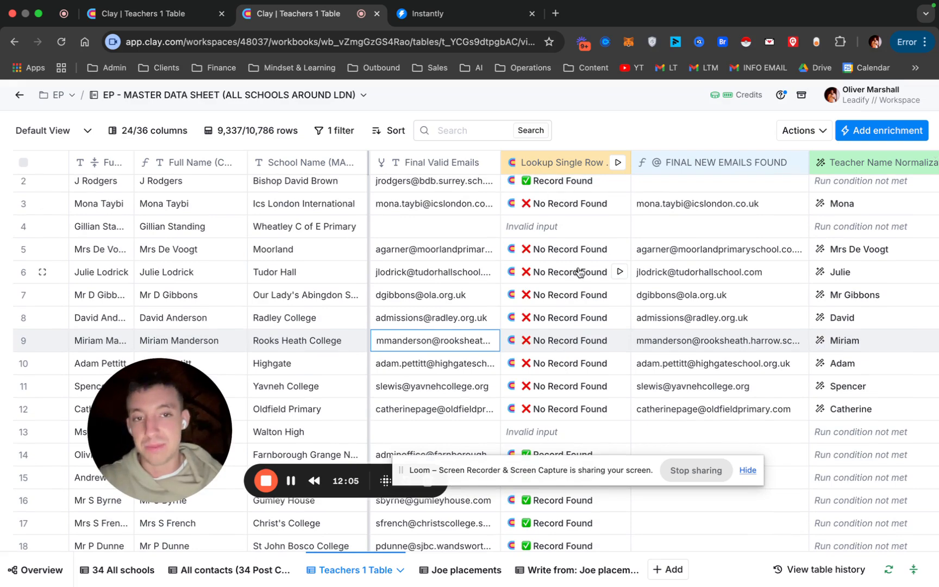
pyautogui.scroll(-3, 579, 272)
pyautogui.scroll(-15, 580, 271)
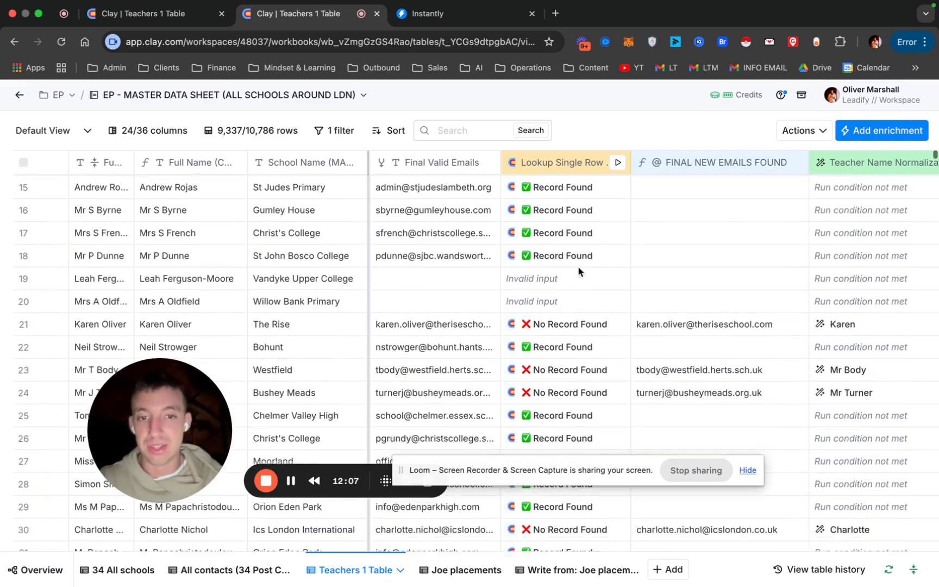
pyautogui.scroll(-2, 579, 270)
pyautogui.scroll(3, 578, 270)
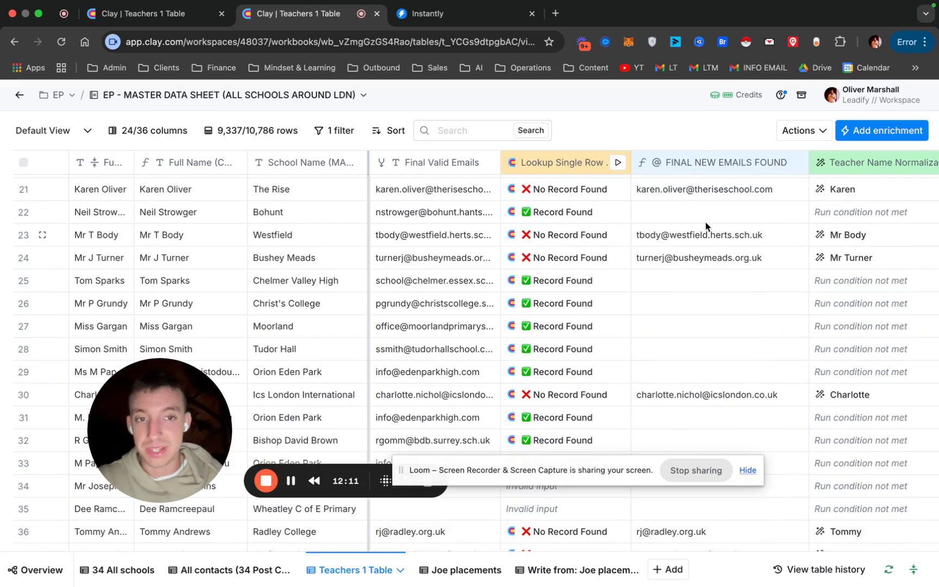
pyautogui.scroll(-3, 580, 307)
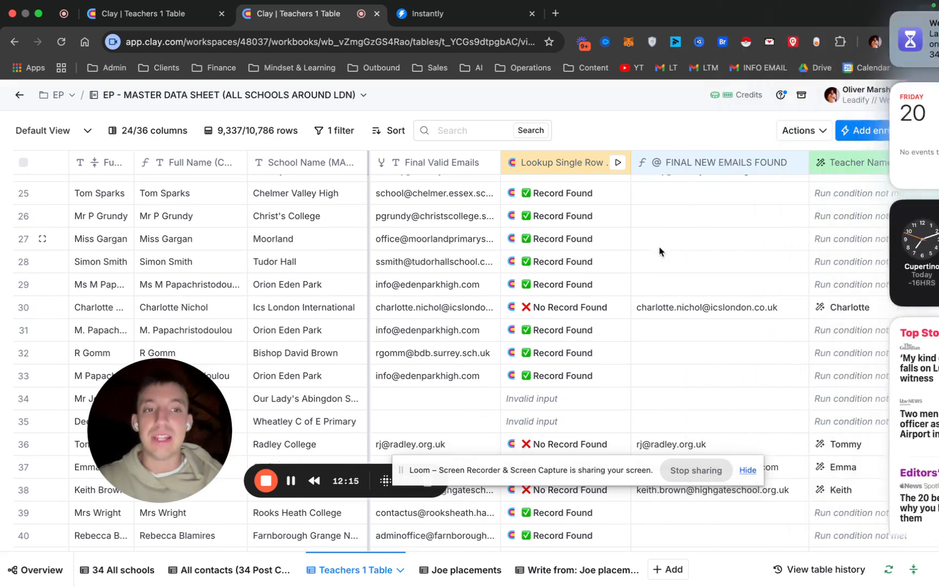
# Examine the Teacher Name Normalization and First Name (MAIN) columns, working back up to the first row
pyautogui.hscroll(10, 742, 285)
pyautogui.scroll(2, 742, 286)
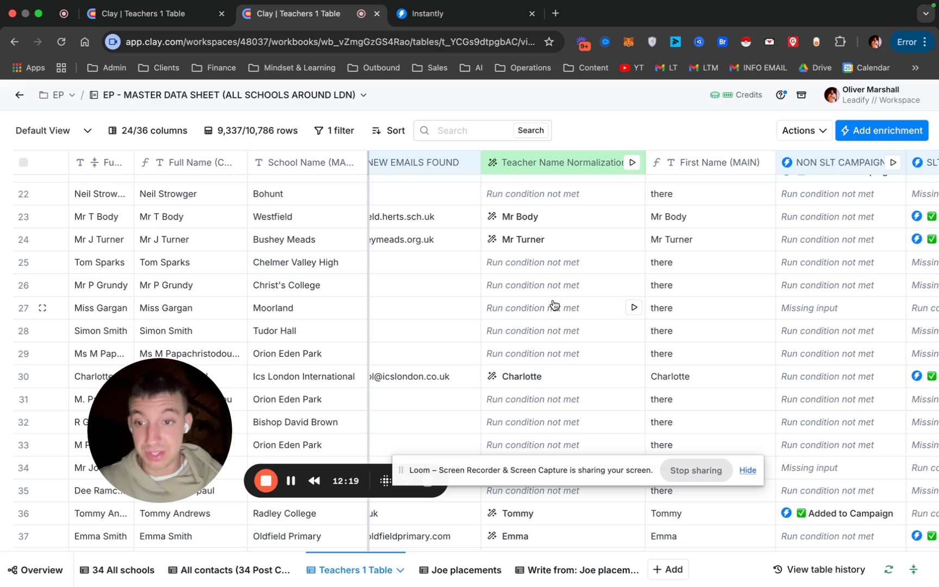
pyautogui.scroll(3, 553, 304)
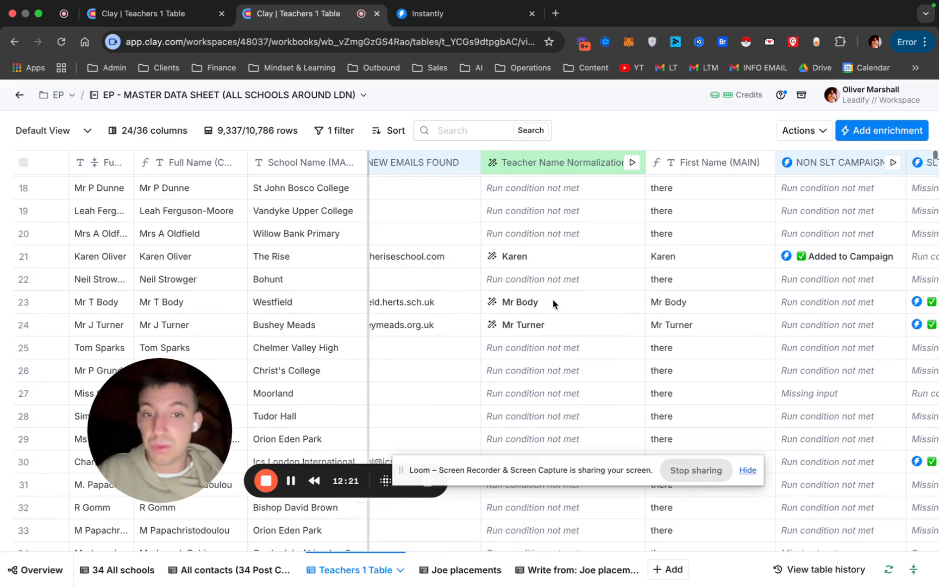
pyautogui.scroll(5, 552, 303)
pyautogui.scroll(4, 553, 303)
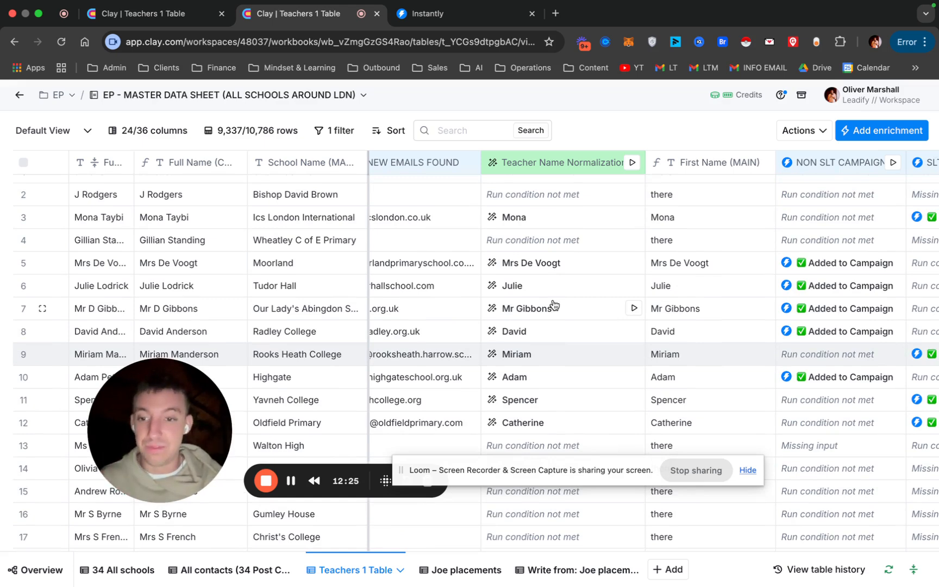
pyautogui.scroll(1, 553, 303)
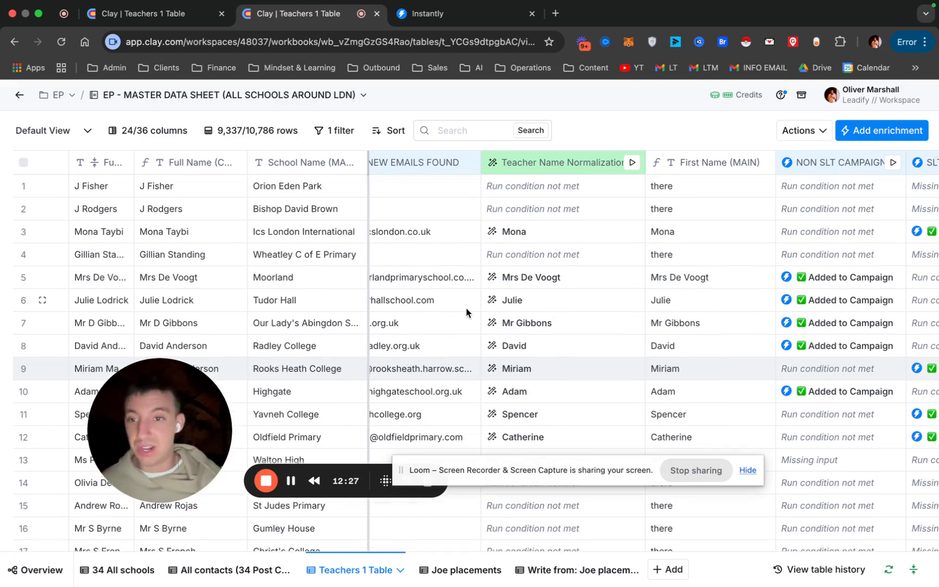
# Select the full names in rows 3 and 1 and the First Name (MAIN) cells in rows 1 to 3 to compare them
pyautogui.click(100, 235)
pyautogui.moveTo(146, 383); pyautogui.dragTo(212, 420)
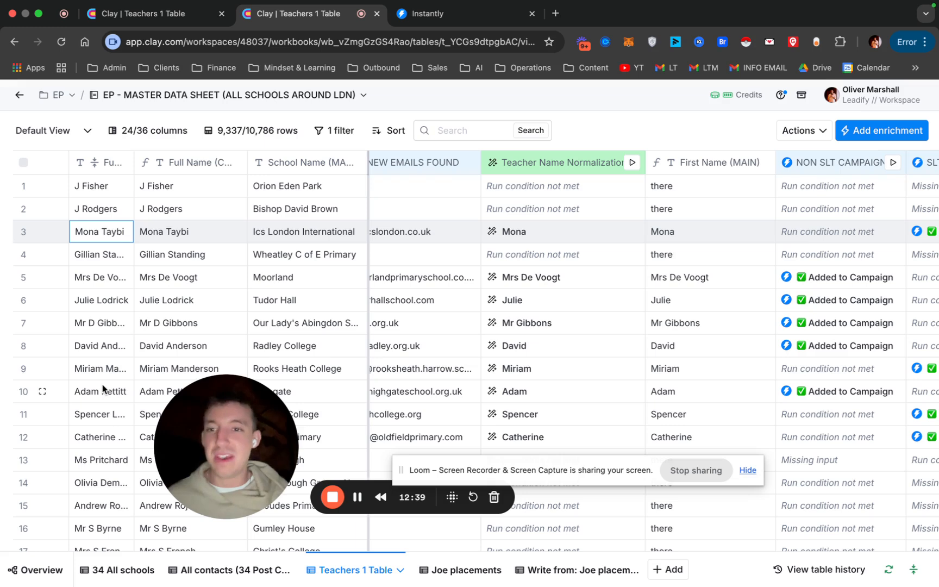
pyautogui.click(92, 191)
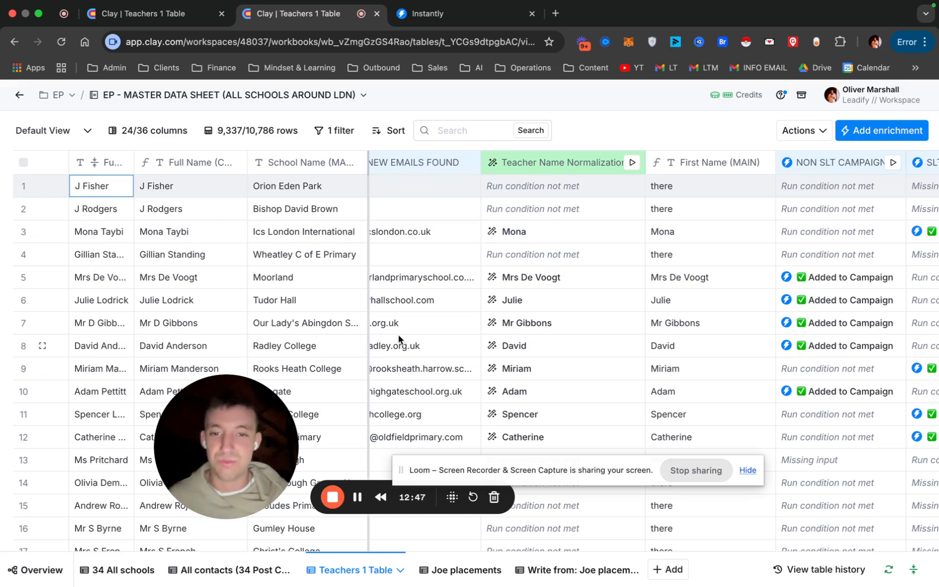
pyautogui.moveTo(657, 191)
pyautogui.mouseDown()
pyautogui.moveTo(660, 232)
pyautogui.moveTo(664, 210)
pyautogui.mouseUp()
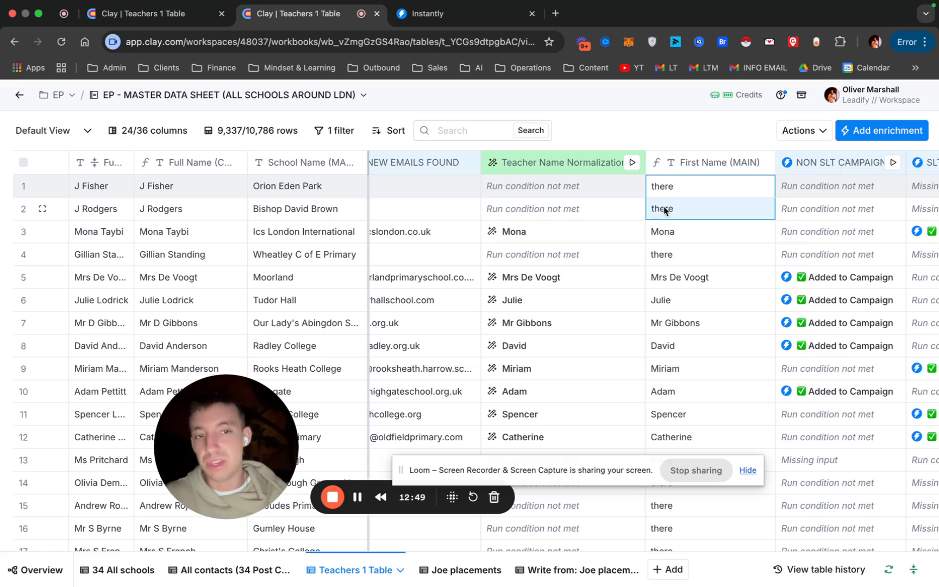
pyautogui.click(687, 237)
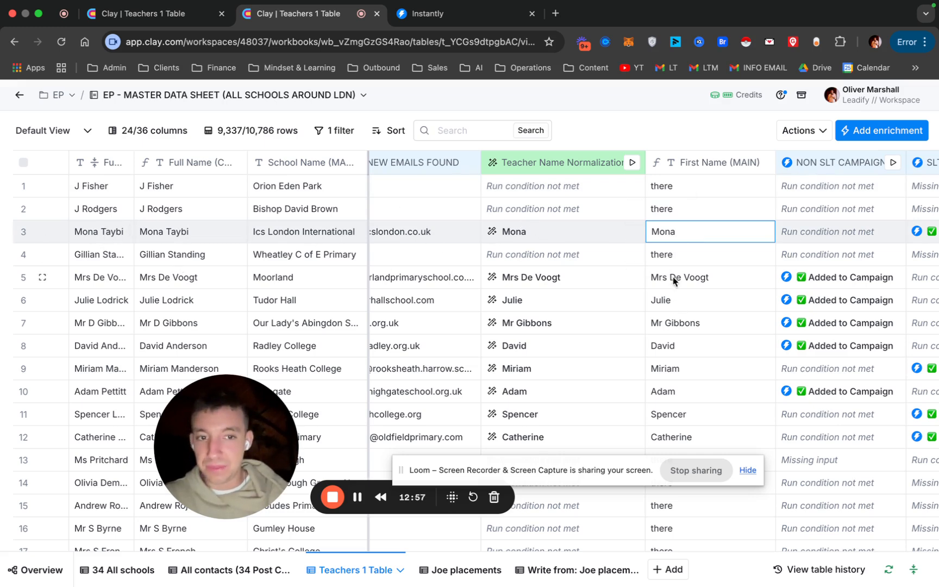
# Open row 5's full name cell for editing and compare the name with its normalized version
pyautogui.click(116, 278)
pyautogui.click(120, 279)
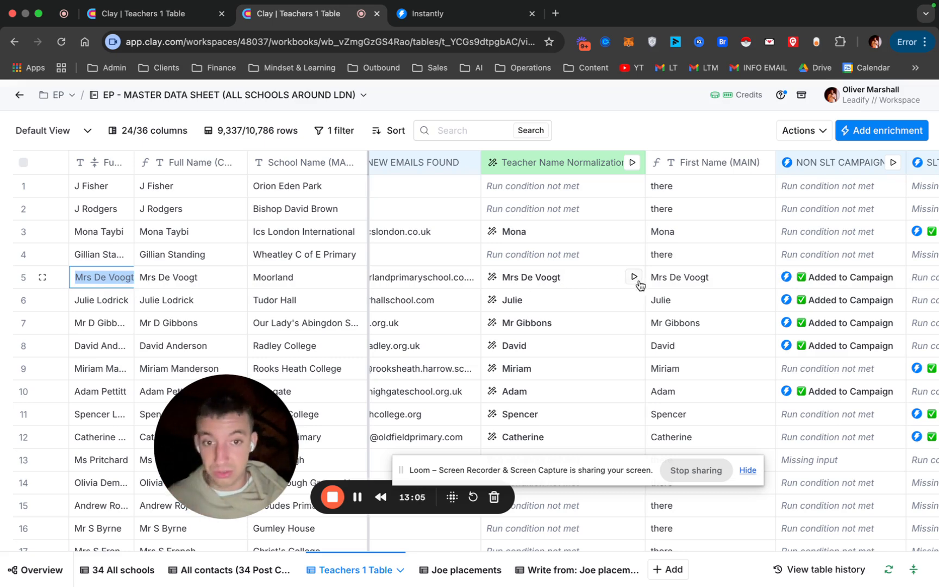
pyautogui.scroll(-1, 576, 304)
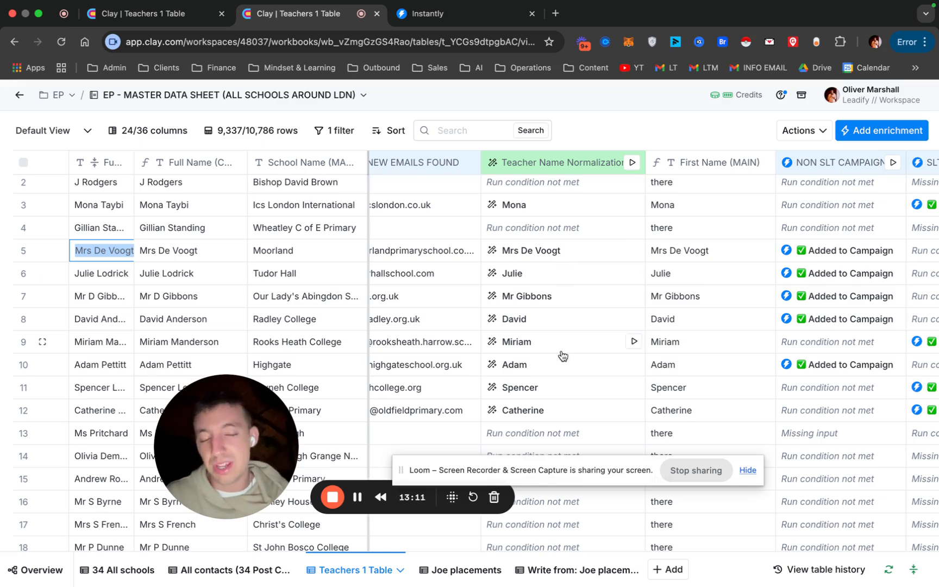
# Examine the Teacher Name Normalization and First Name (MAIN) values from row 5 down to about row 35
pyautogui.scroll(-3, 562, 356)
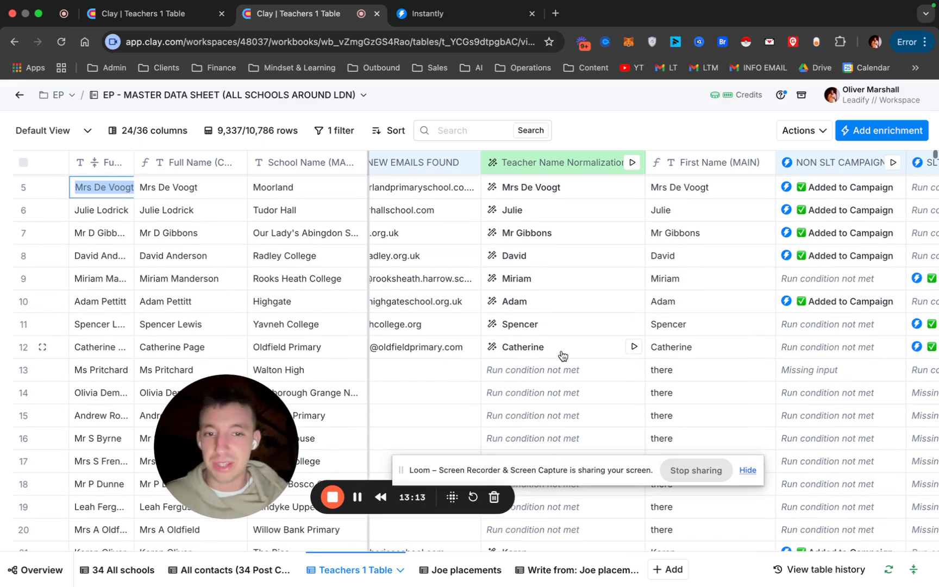
pyautogui.moveTo(229, 435); pyautogui.dragTo(189, 468)
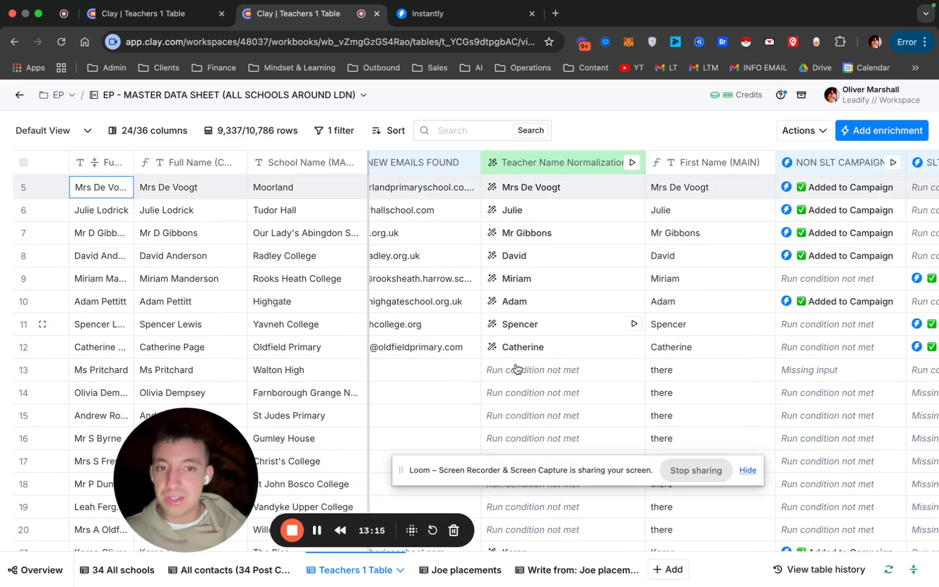
pyautogui.scroll(-10, 516, 380)
pyautogui.scroll(-1, 521, 396)
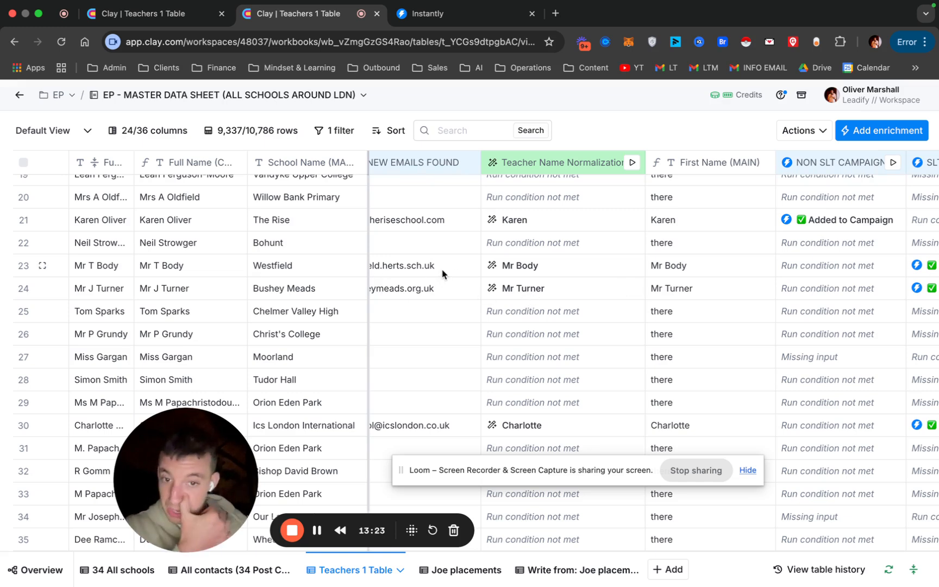
# Examine the NON SLT CAMPAIGN and SLT CAMPAIGN columns to see which campaign each teacher in about the first 35 rows is assigned to
pyautogui.hscroll(5, 587, 372)
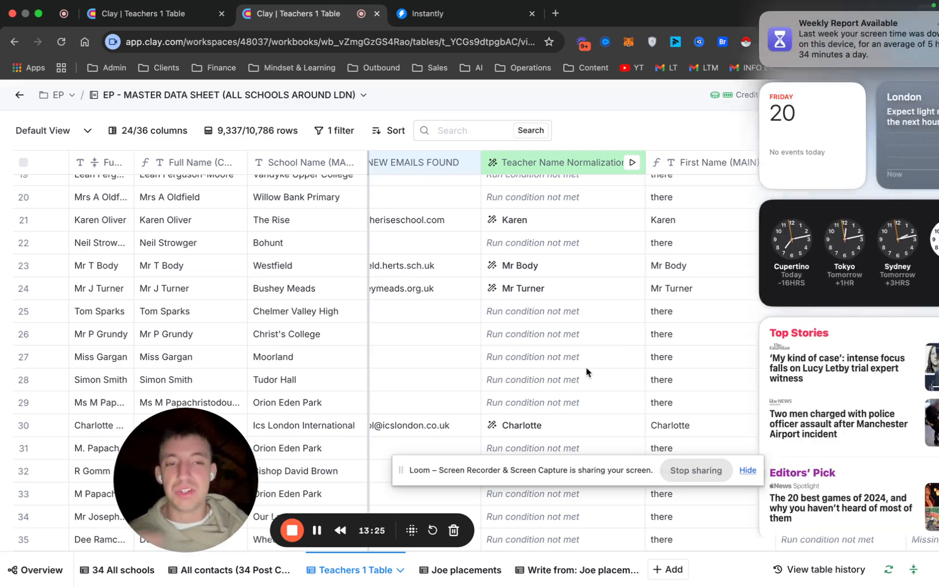
pyautogui.hscroll(-5, 587, 372)
pyautogui.hscroll(4, 642, 391)
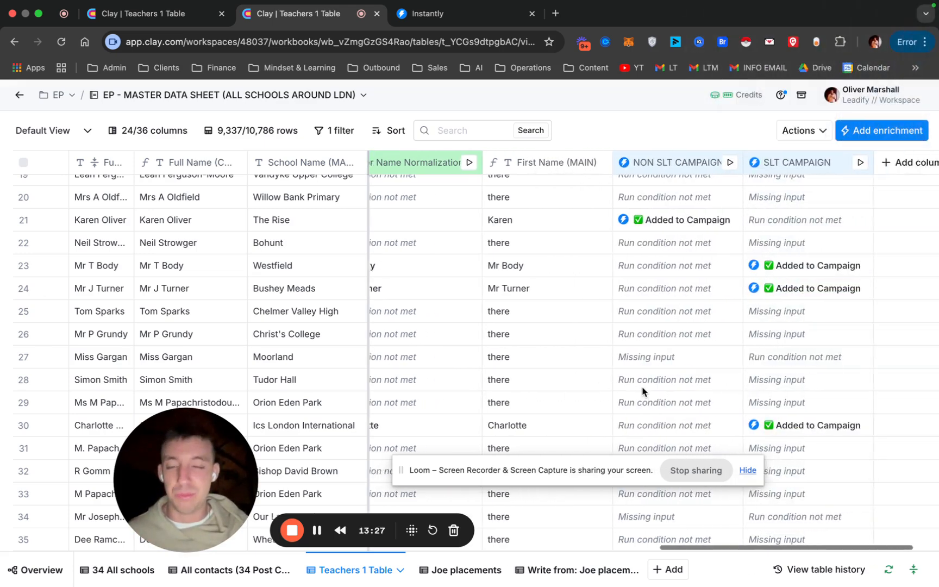
pyautogui.hscroll(2, 642, 391)
pyautogui.scroll(10, 630, 272)
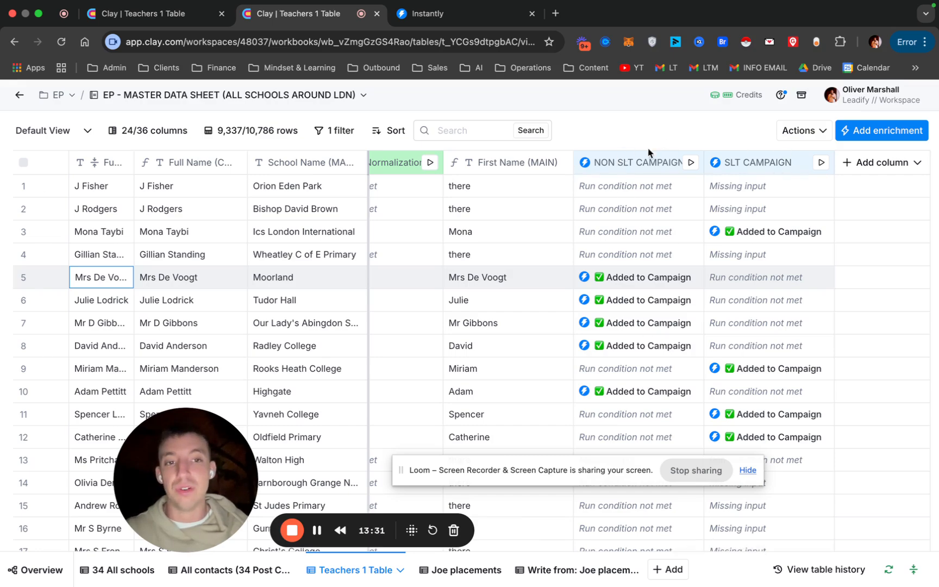
pyautogui.scroll(-10, 634, 292)
pyautogui.scroll(10, 634, 292)
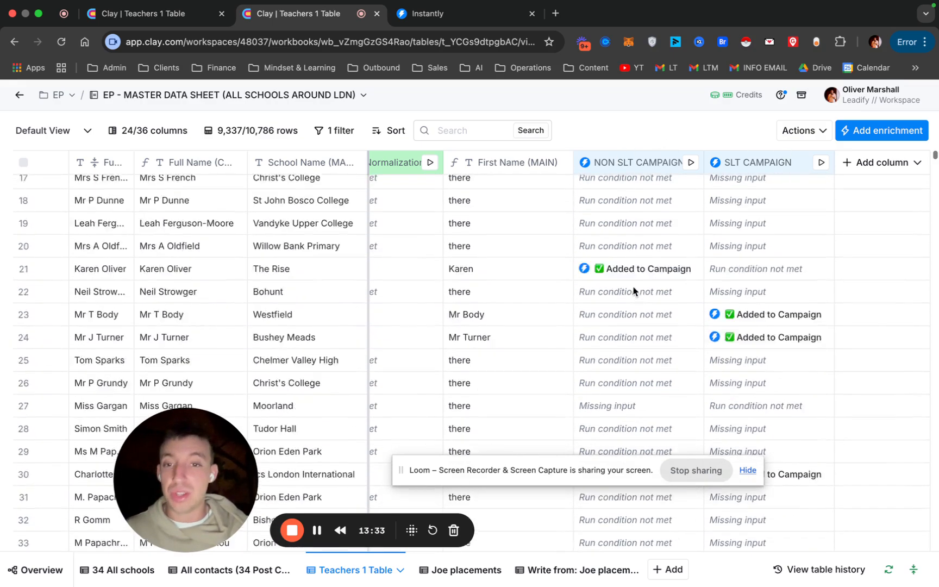
# Compare the teachers' job titles and final new emails with their NON SLT CAMPAIGN and SLT CAMPAIGN statuses, returning to the first row
pyautogui.hscroll(5, 634, 291)
pyautogui.hscroll(-5, 633, 290)
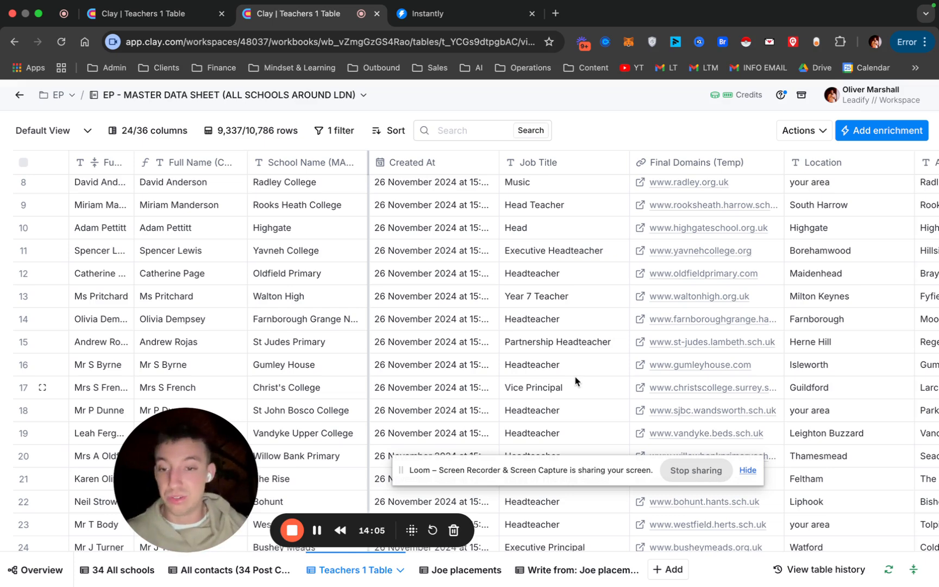
pyautogui.moveTo(201, 462); pyautogui.dragTo(198, 330)
pyautogui.hscroll(10, 737, 293)
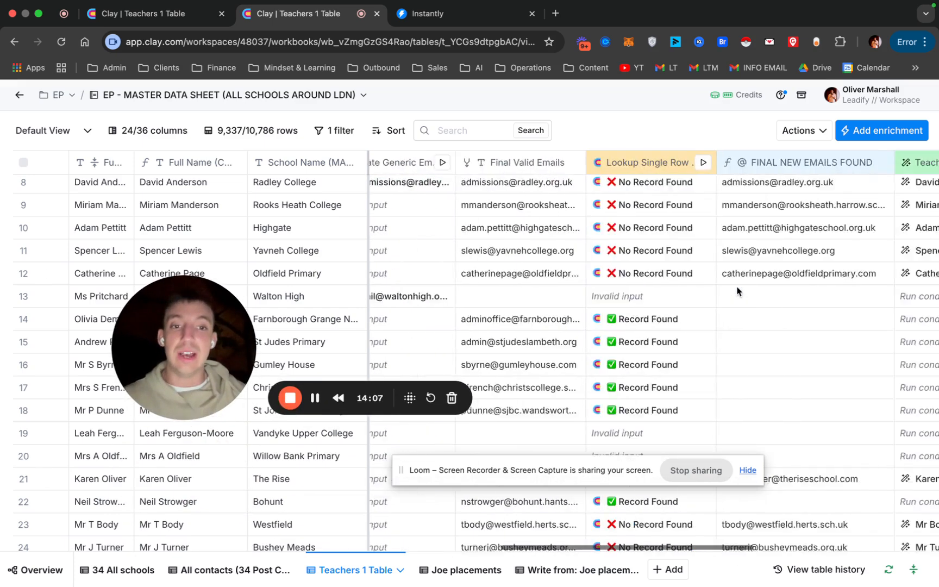
pyautogui.hscroll(15, 737, 292)
pyautogui.scroll(3, 737, 291)
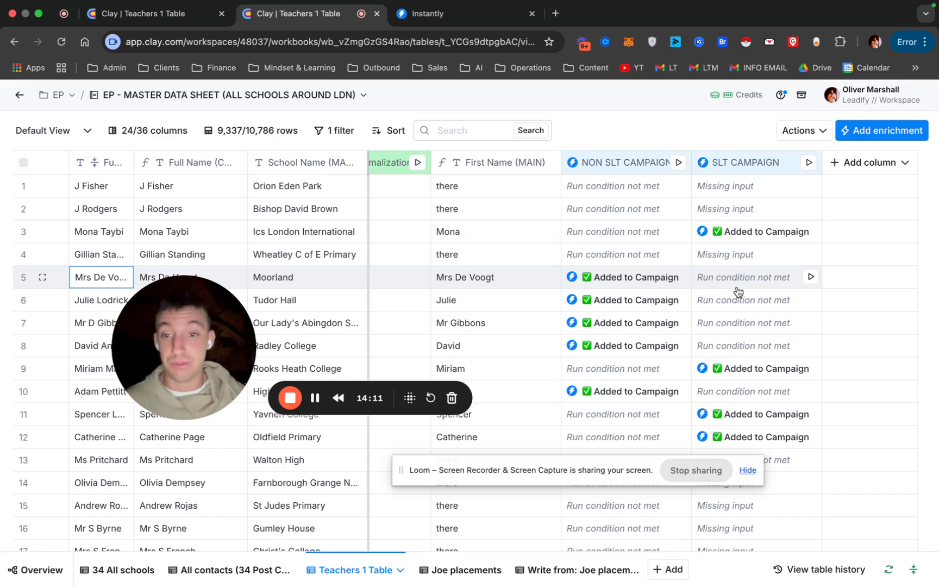
pyautogui.moveTo(231, 318); pyautogui.dragTo(182, 328)
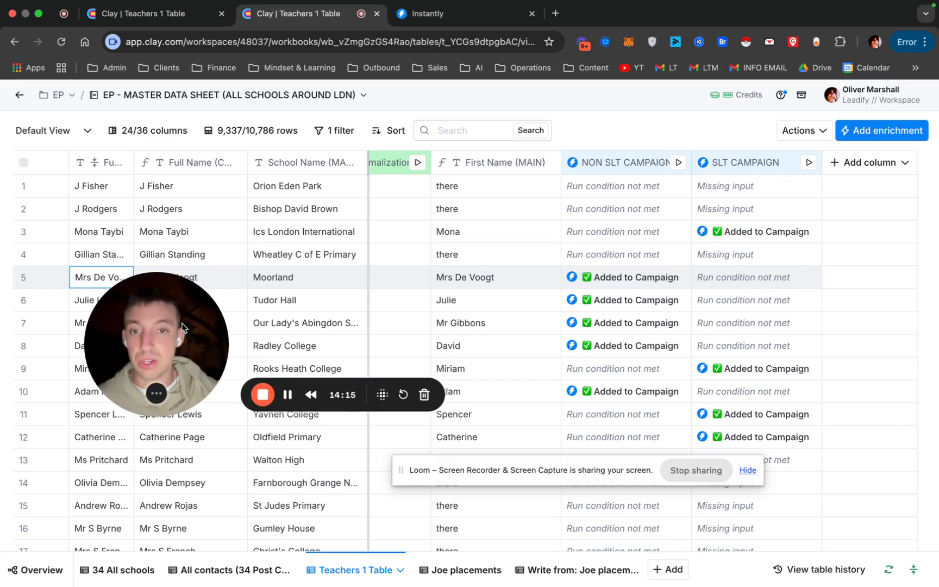